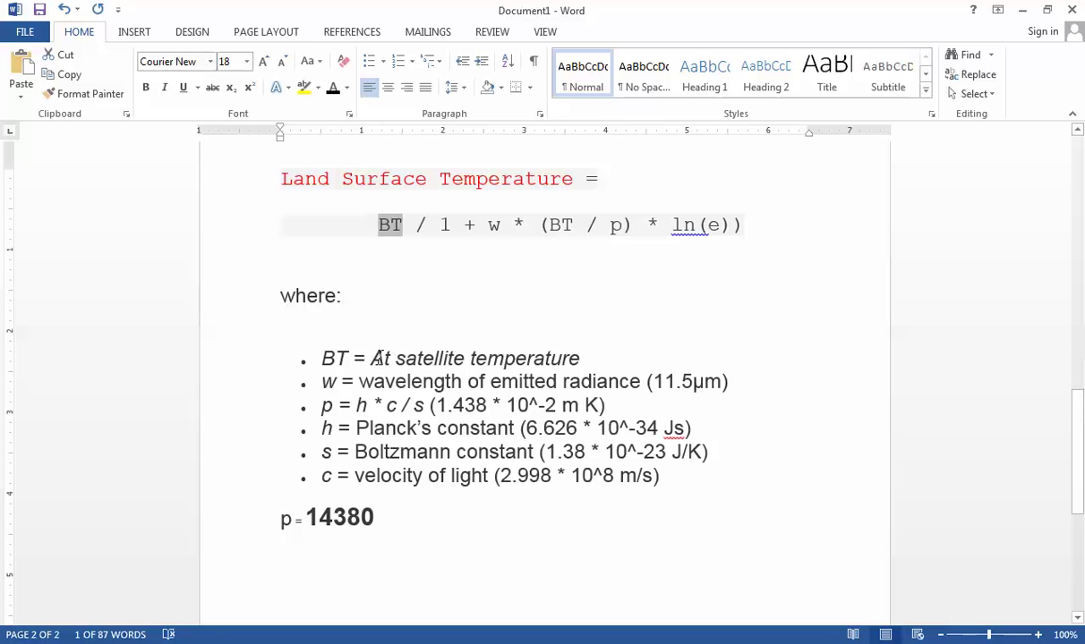
# Compare the at-satellite temperature definition in Word with the USGS brightness temperature equation.
pyautogui.moveTo(379, 358); pyautogui.dragTo(573, 353)
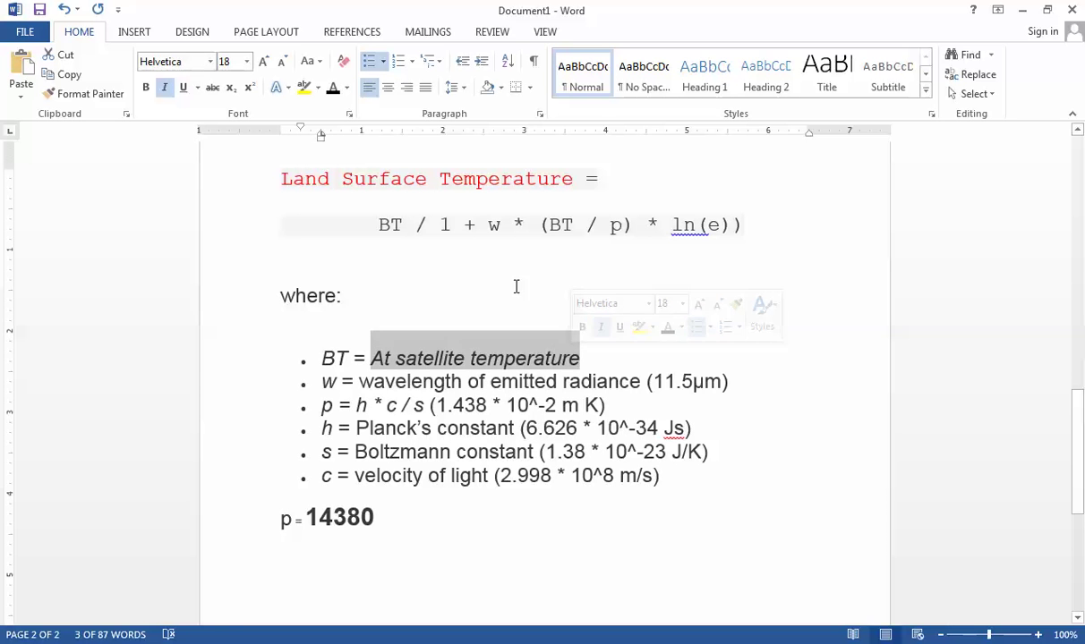
pyautogui.hotkey('alt', 'Tab')
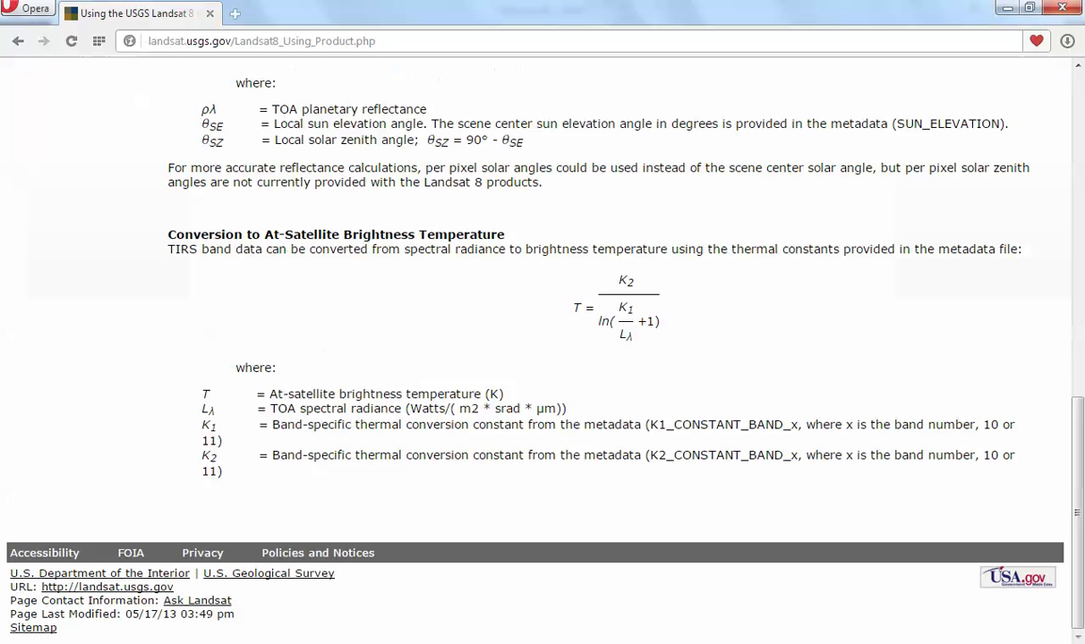
pyautogui.moveTo(566, 270); pyautogui.dragTo(651, 342)
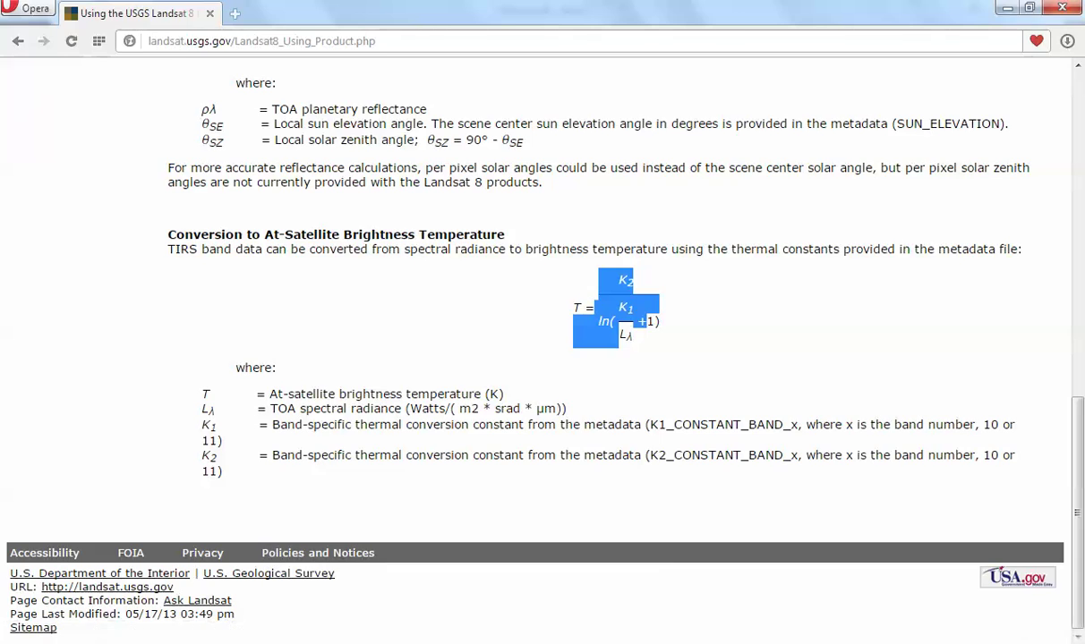
pyautogui.hotkey('alt', 'Tab')
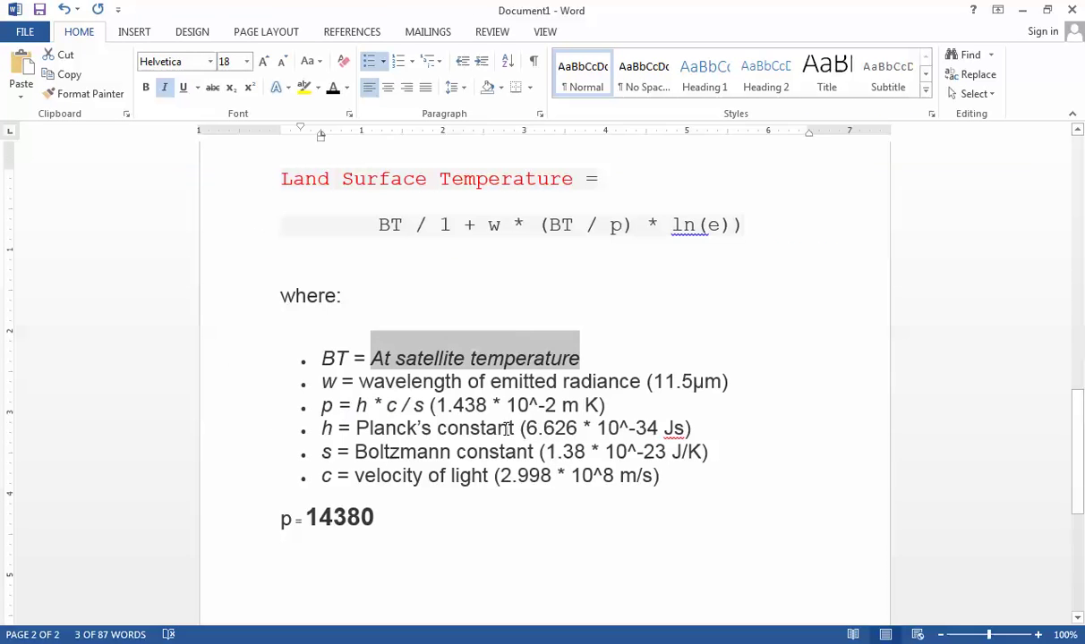
pyautogui.doubleClick(455, 229)
pyautogui.press('Right')
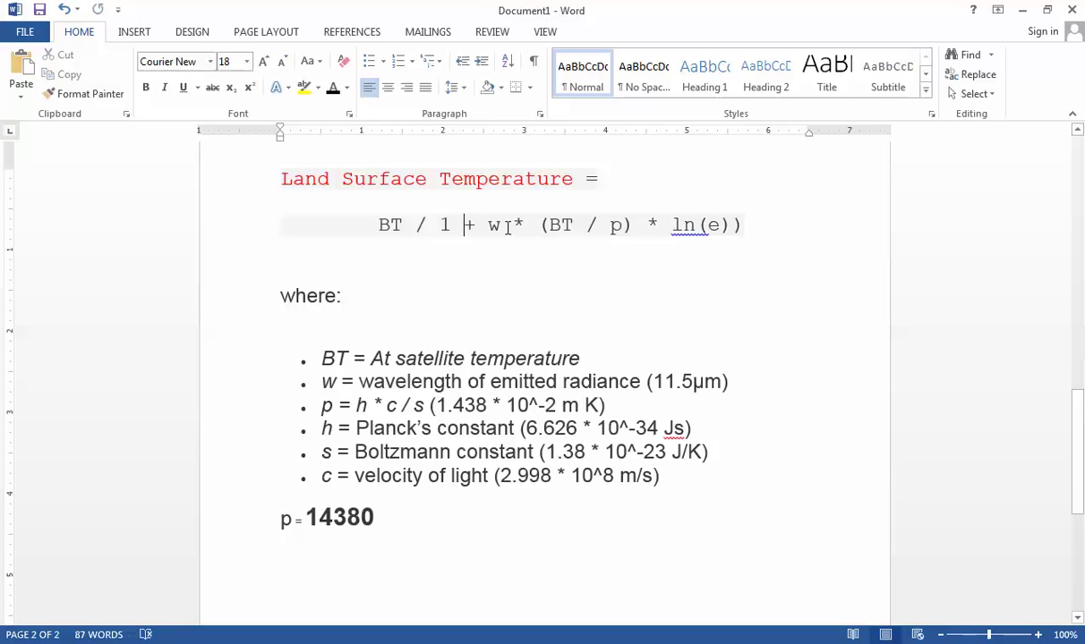
pyautogui.moveTo(362, 382); pyautogui.dragTo(702, 383)
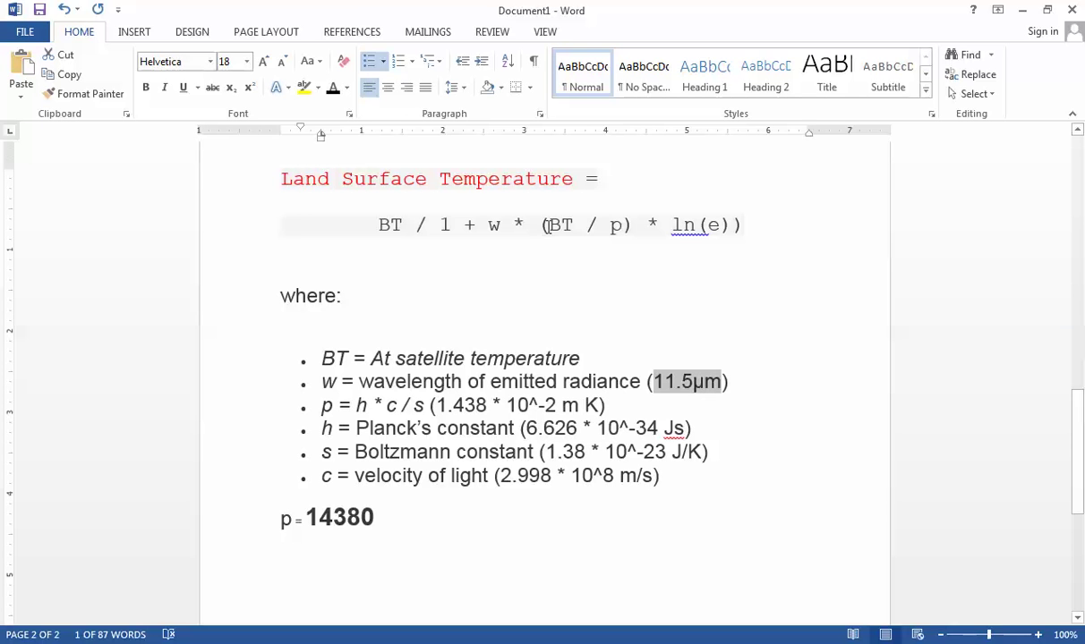
# Go over BT, the p, h, s and c definitions and the 14380 value in the temperature formula.
pyautogui.moveTo(545, 224); pyautogui.dragTo(573, 225)
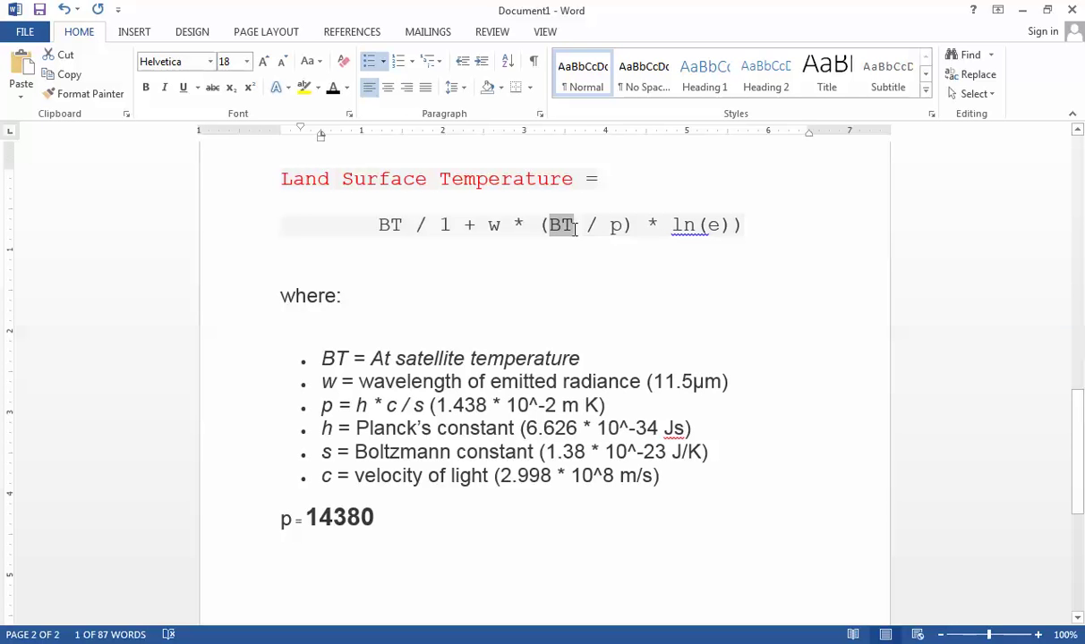
pyautogui.moveTo(469, 356); pyautogui.dragTo(460, 358)
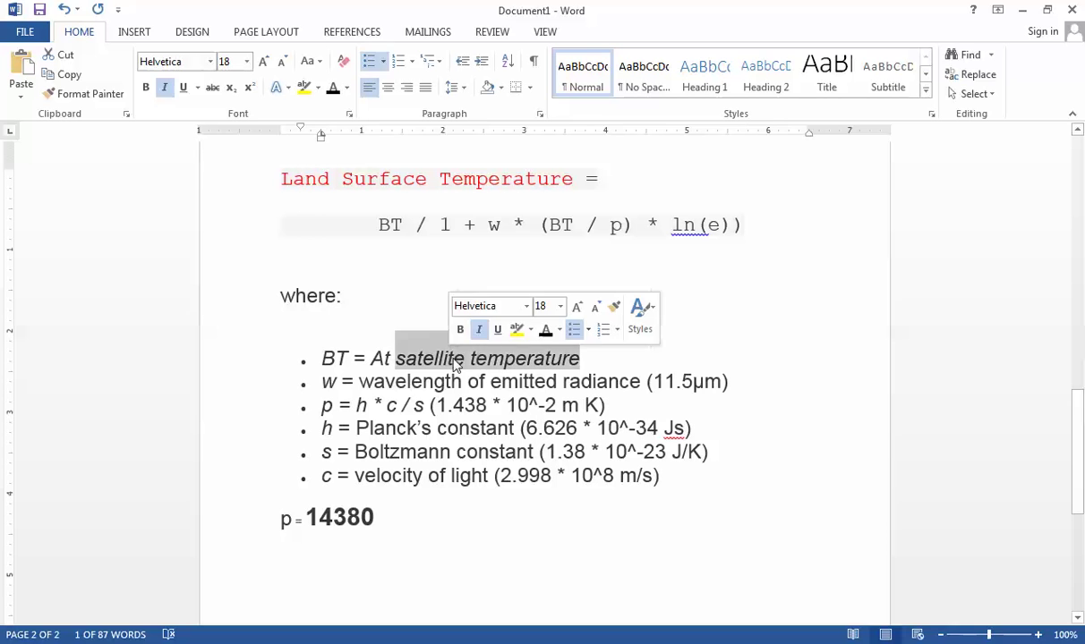
pyautogui.doubleClick(616, 226)
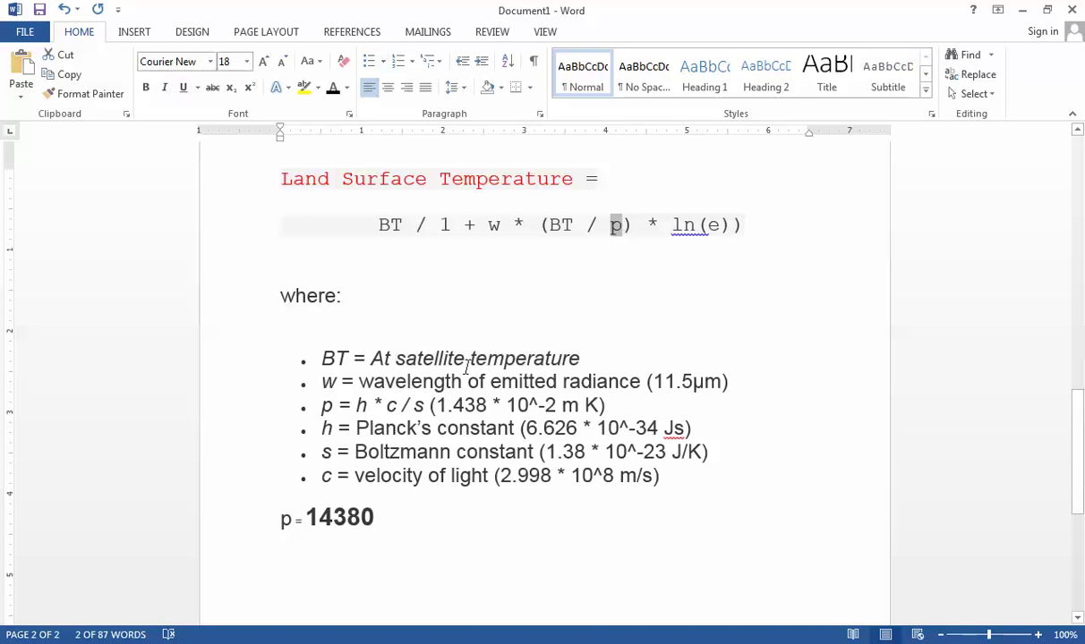
pyautogui.moveTo(358, 412); pyautogui.dragTo(650, 481)
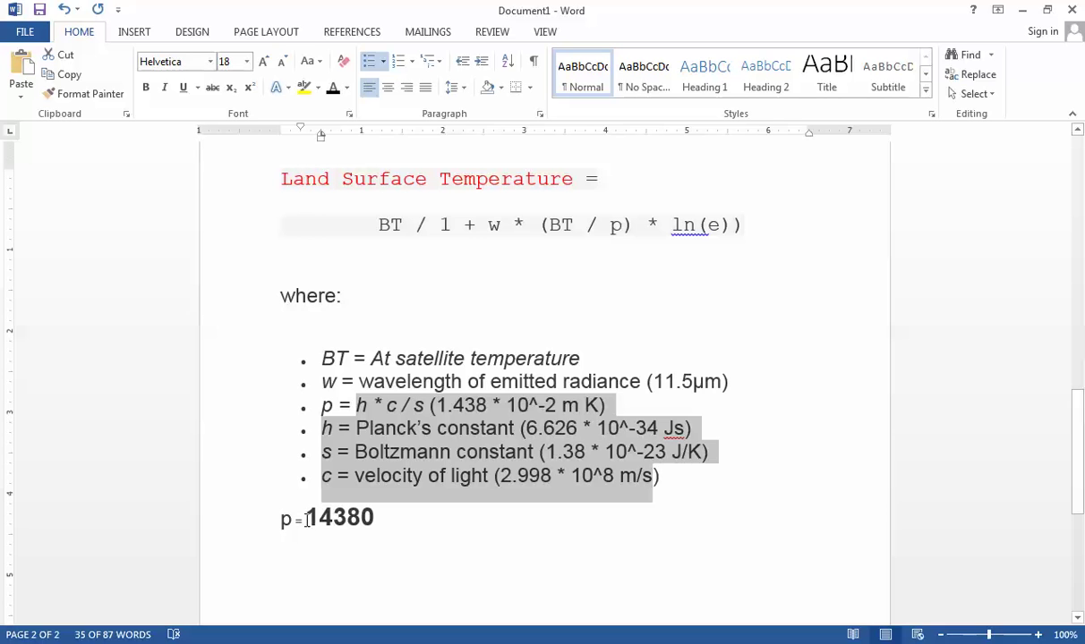
pyautogui.moveTo(306, 519); pyautogui.dragTo(375, 526)
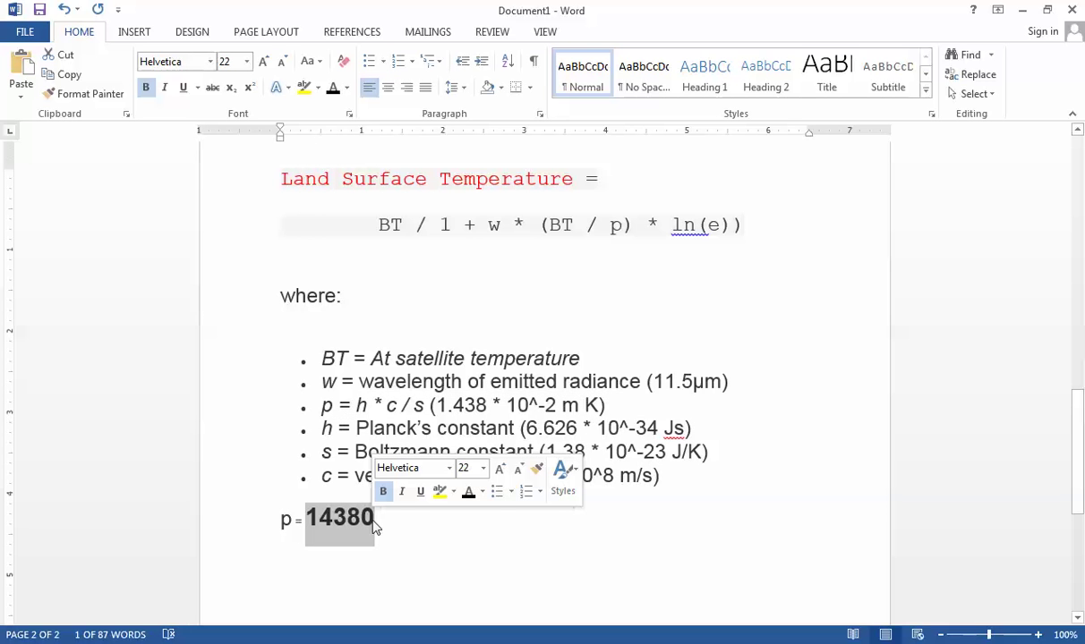
pyautogui.click(650, 229)
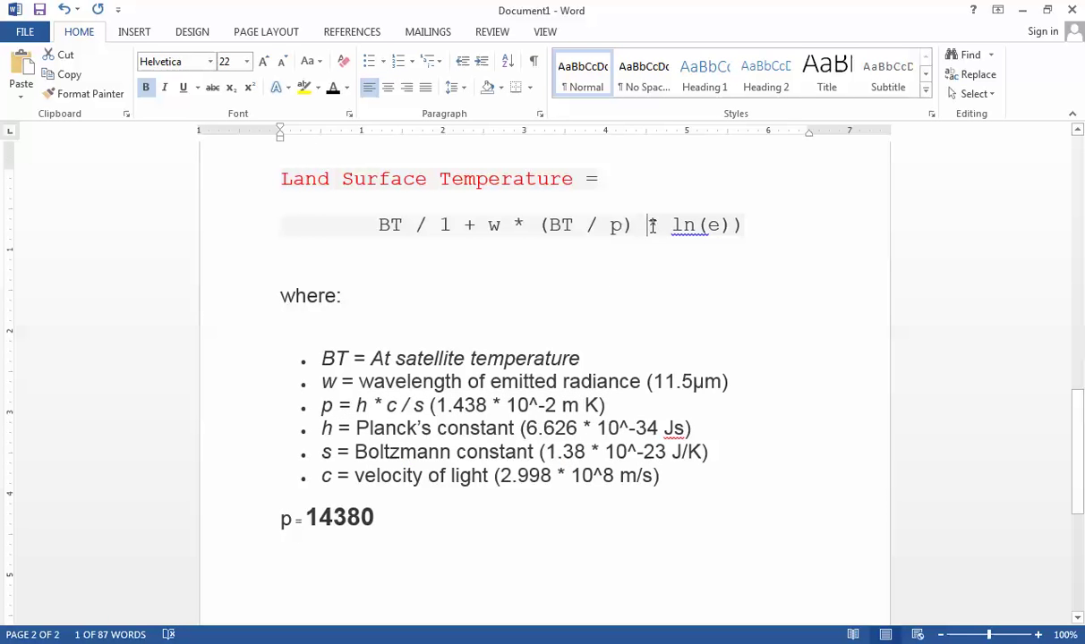
pyautogui.doubleClick(714, 226)
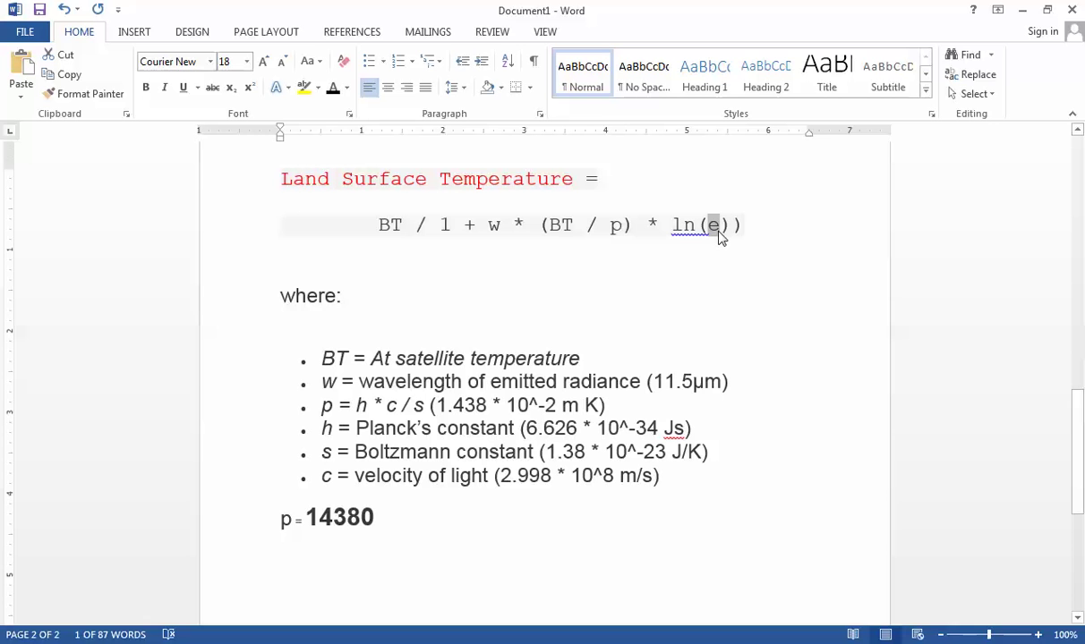
# Review the proportion of vegetation and the emissivity formula 0.004Pv + 0.986 in DERIVING LSE.
pyautogui.scroll(10, 685, 283)
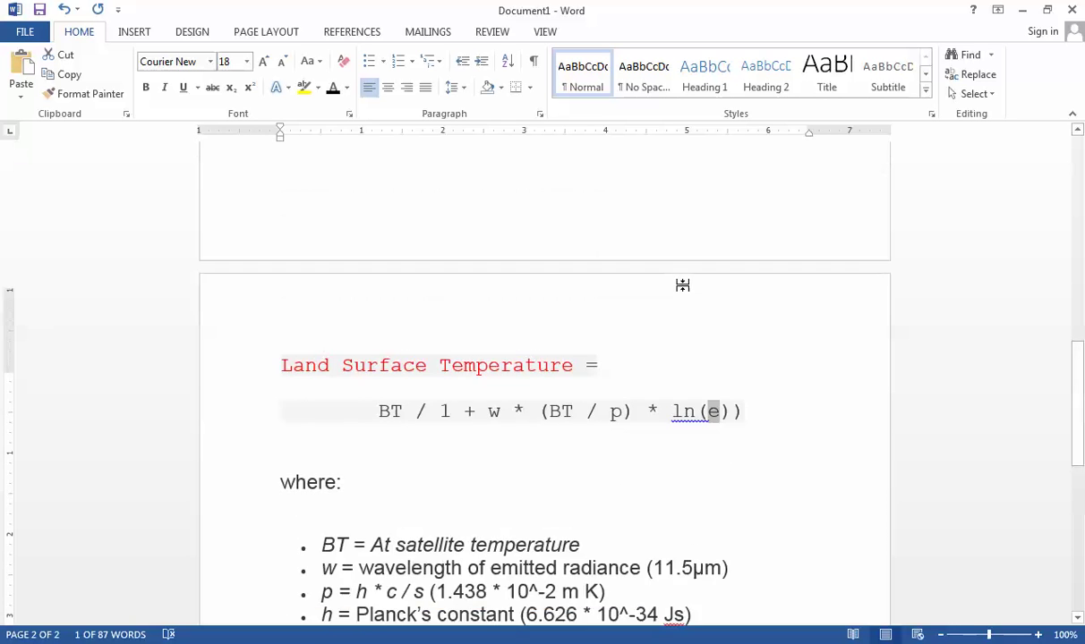
pyautogui.scroll(5, 685, 284)
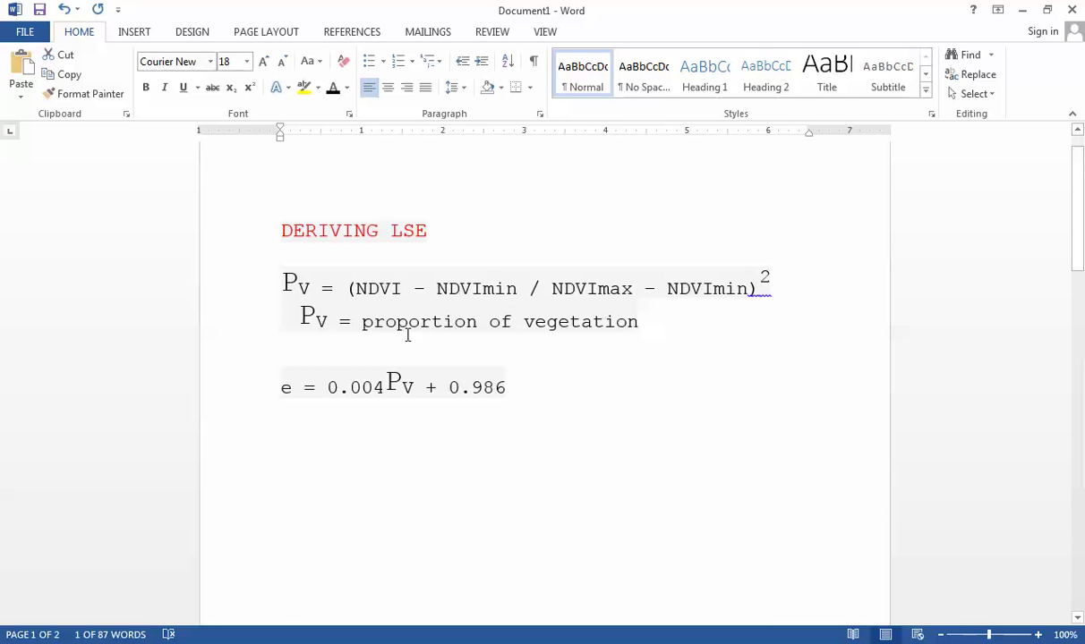
pyautogui.moveTo(363, 325); pyautogui.dragTo(637, 322)
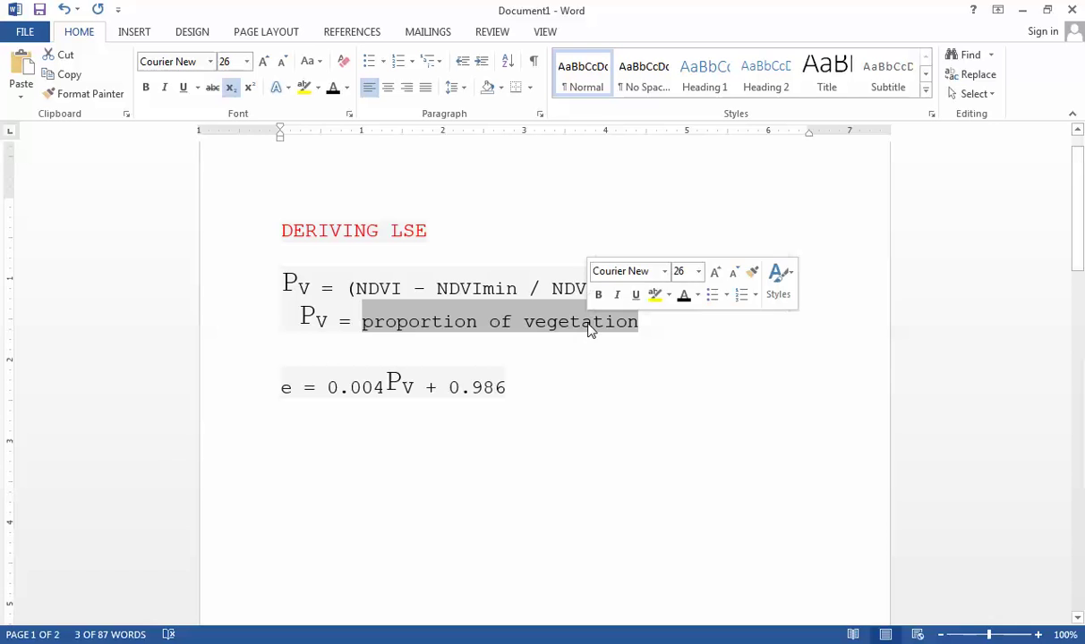
pyautogui.moveTo(333, 392); pyautogui.dragTo(511, 387)
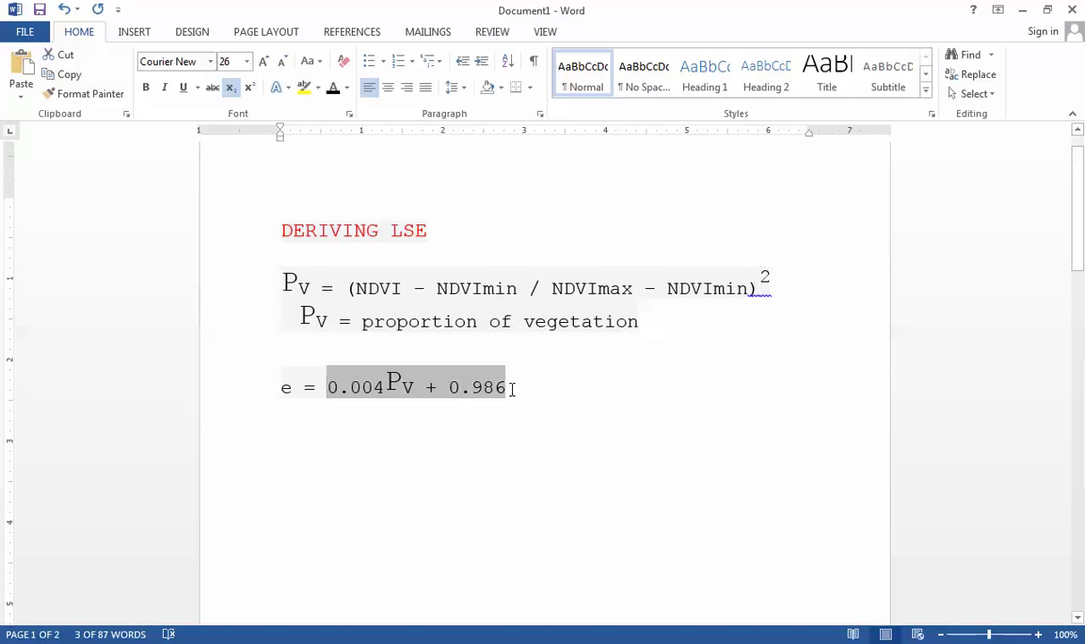
pyautogui.click(538, 407)
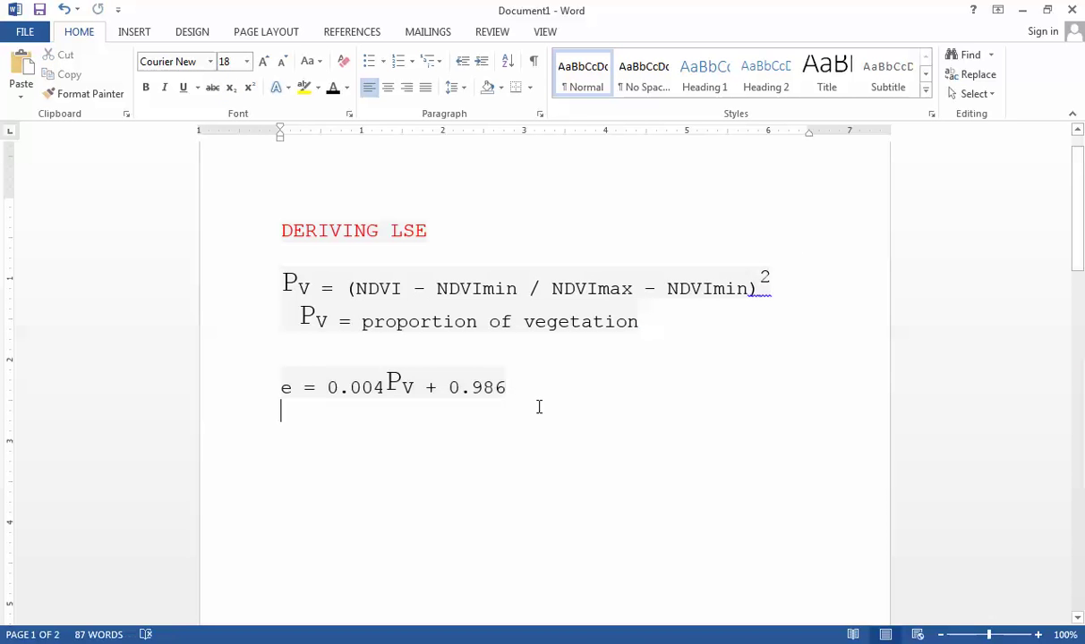
# Return to the Surface Temperature formula and note its emissivity term ln(e).
pyautogui.scroll(-1, 535, 404)
pyautogui.scroll(-15, 535, 404)
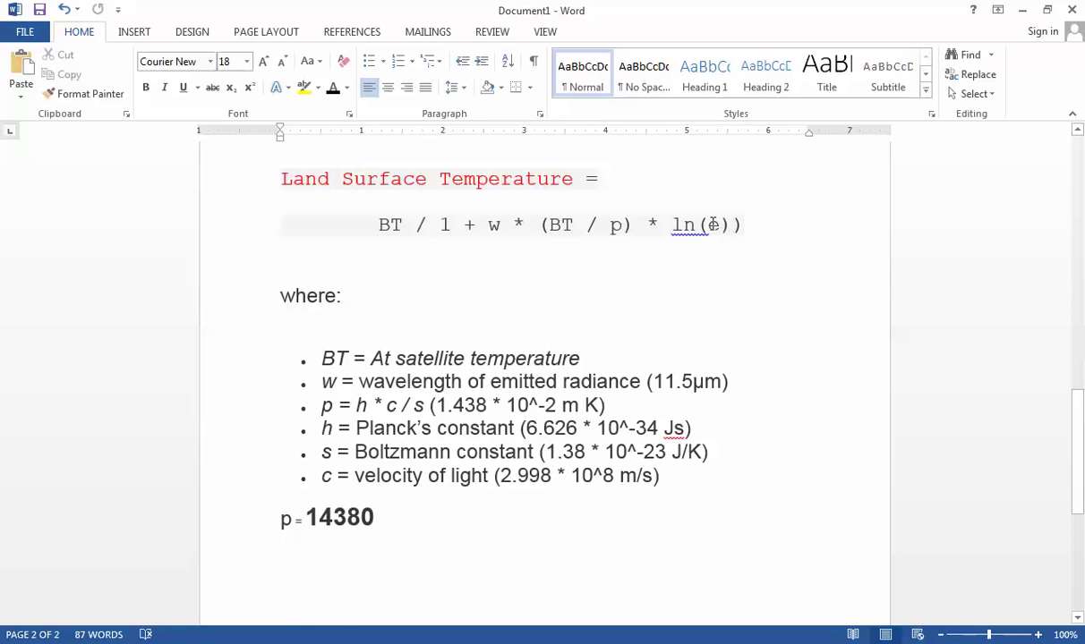
pyautogui.doubleClick(713, 226)
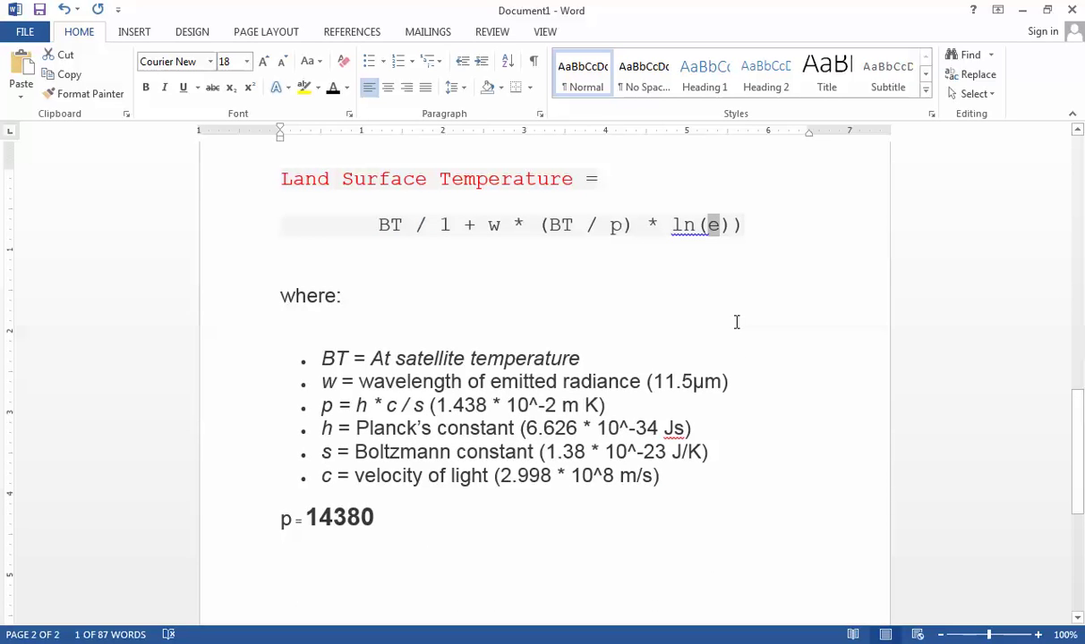
pyautogui.moveTo(343, 179); pyautogui.dragTo(520, 179)
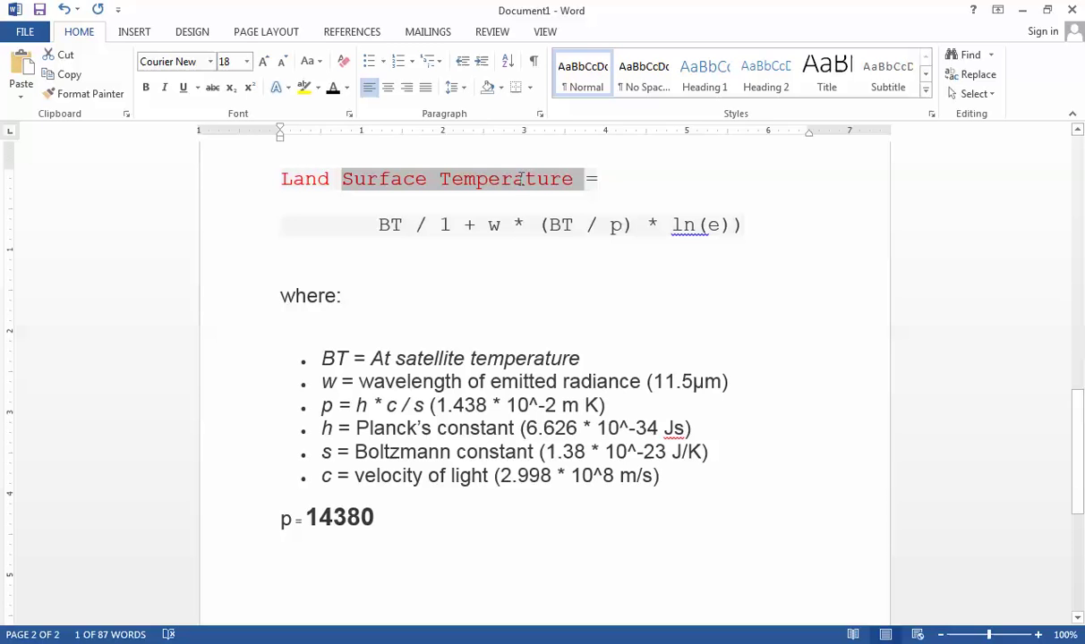
pyautogui.click(532, 254)
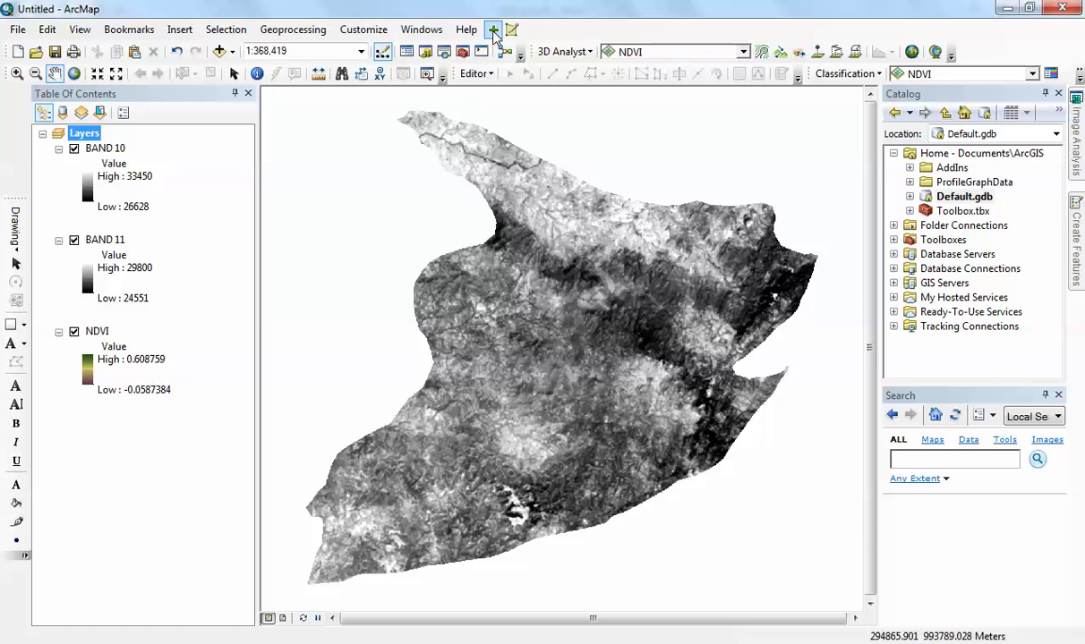
# Launch the Raster Calculator in ArcMap, then bring up the USGS Landsat 8 page in Opera.
pyautogui.click(493, 30)
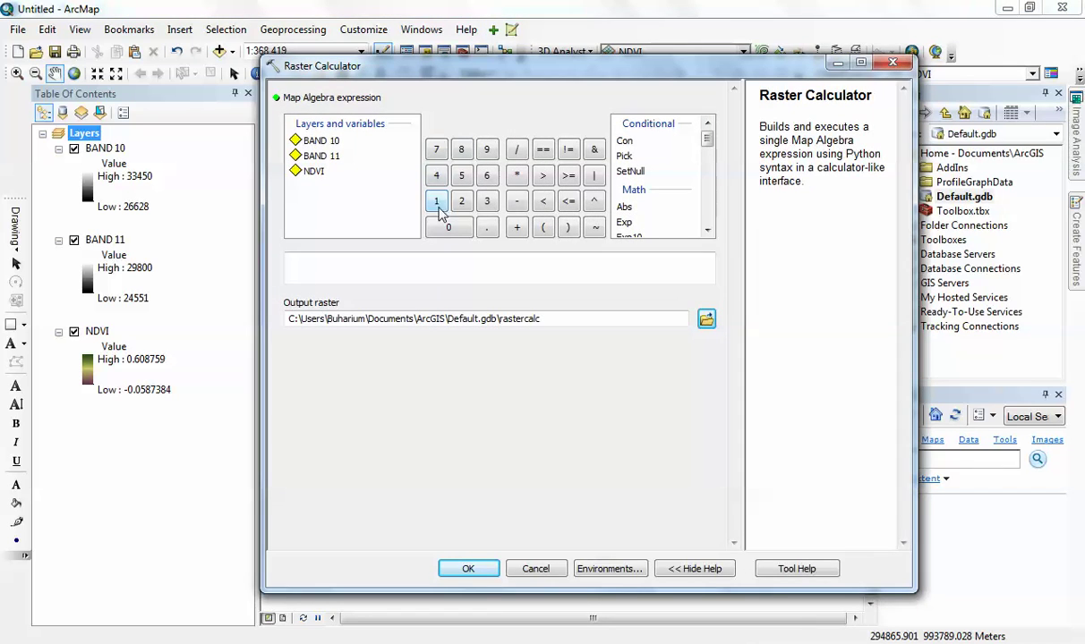
pyautogui.hotkey('alt', 'Tab')
pyautogui.scroll(5, 517, 445)
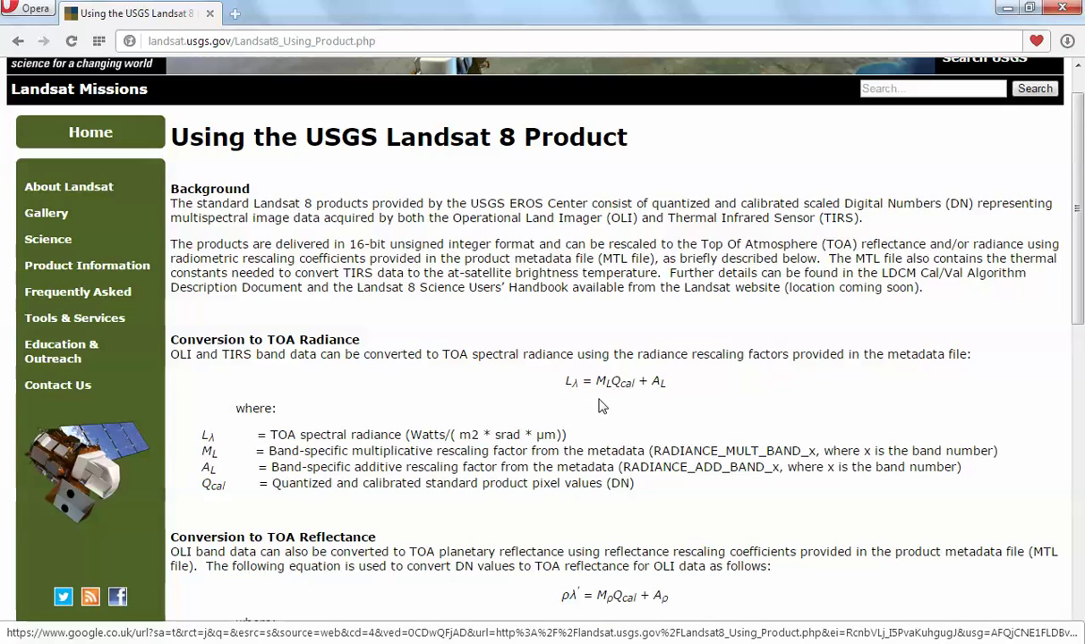
# Read the TOA radiance text on RADIANCE_MULT_BAND_x and quantized pixel values, then switch to the MTL file.
pyautogui.scroll(-2, 600, 405)
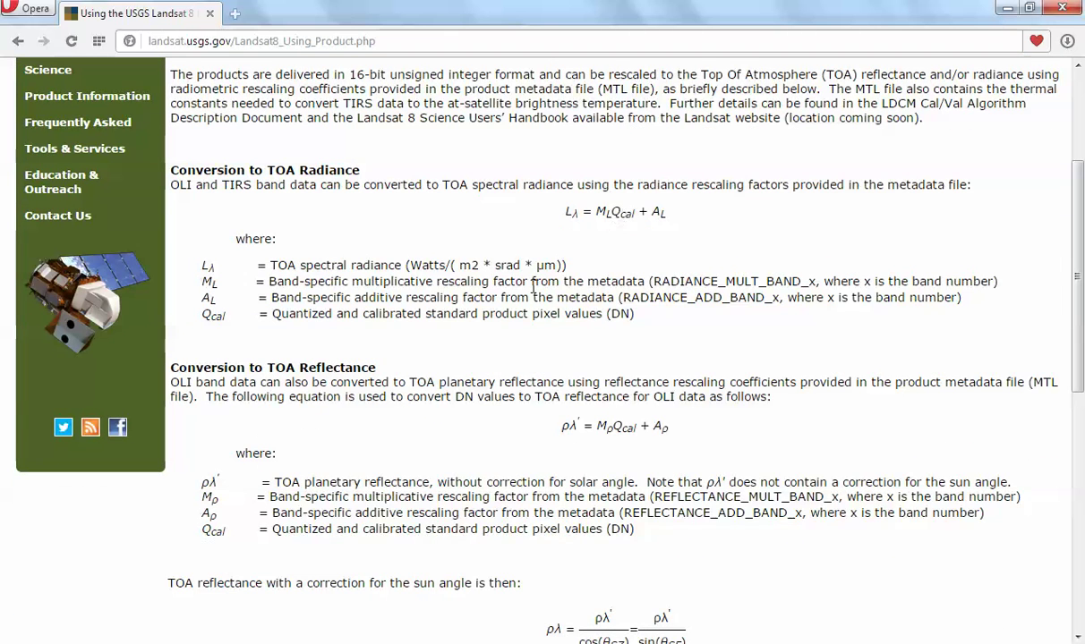
pyautogui.moveTo(725, 283); pyautogui.dragTo(826, 283)
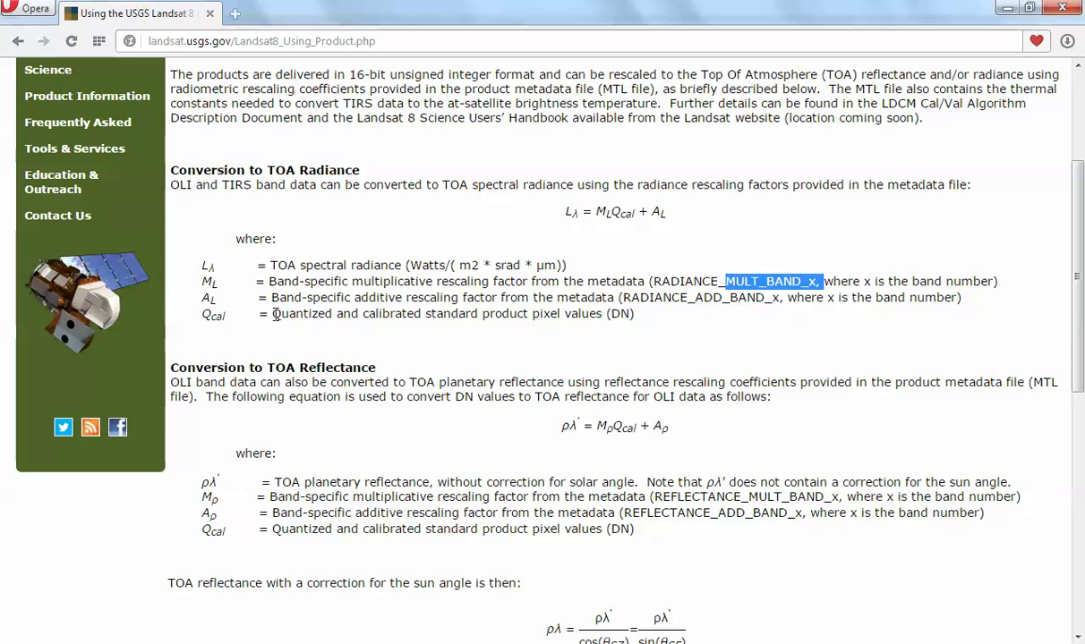
pyautogui.moveTo(274, 314); pyautogui.dragTo(723, 298)
pyautogui.click(682, 281)
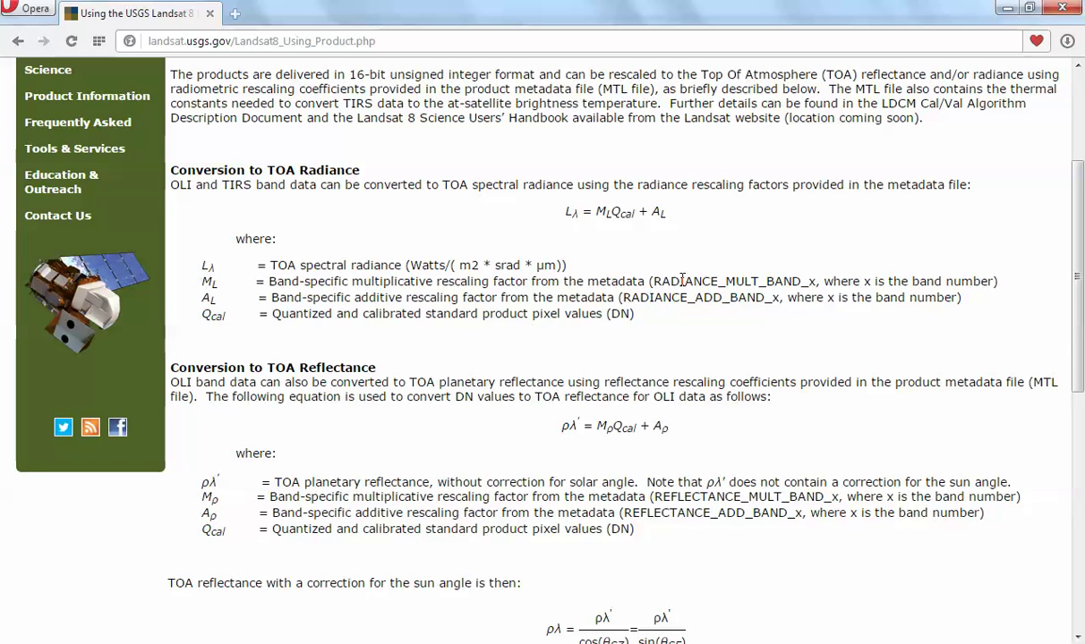
pyautogui.hotkey('alt', 'Tab')
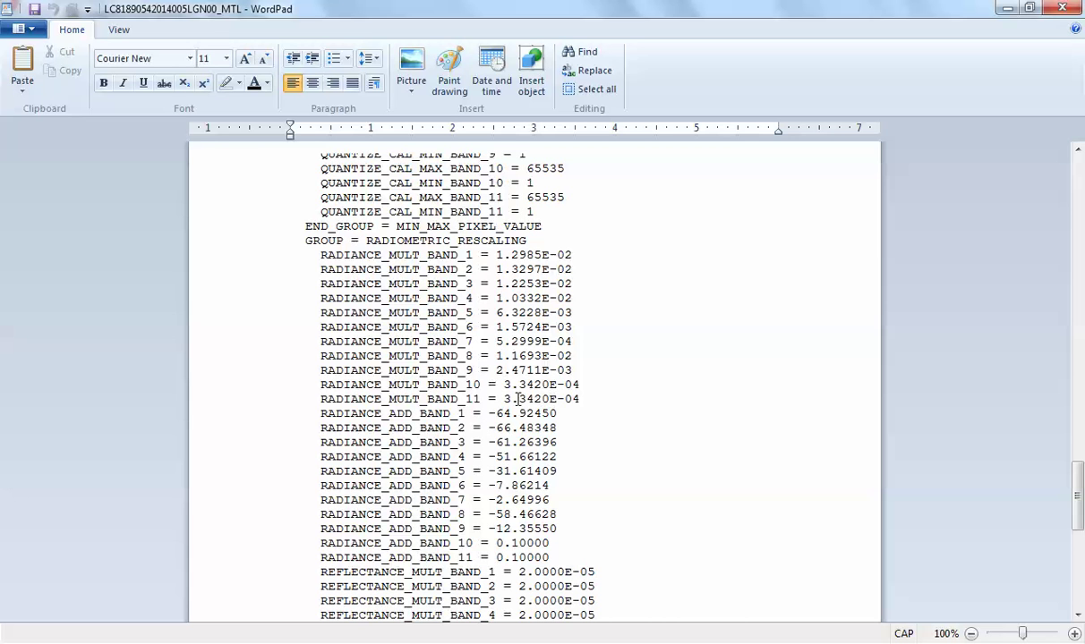
# Locate RADIANCE_MULT_BAND_10 (3.3420E-04) and RADIANCE_ADD_BAND_10 (0.10000) in the MTL file.
pyautogui.moveTo(322, 386); pyautogui.dragTo(458, 387)
pyautogui.moveTo(526, 386); pyautogui.dragTo(558, 387)
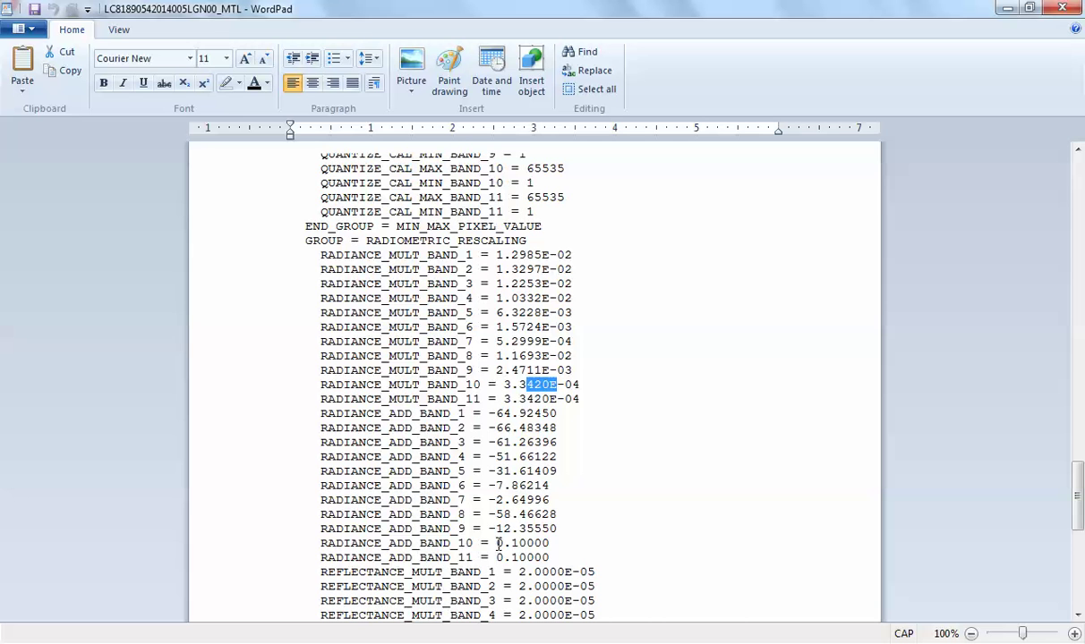
pyautogui.moveTo(498, 544); pyautogui.dragTo(550, 545)
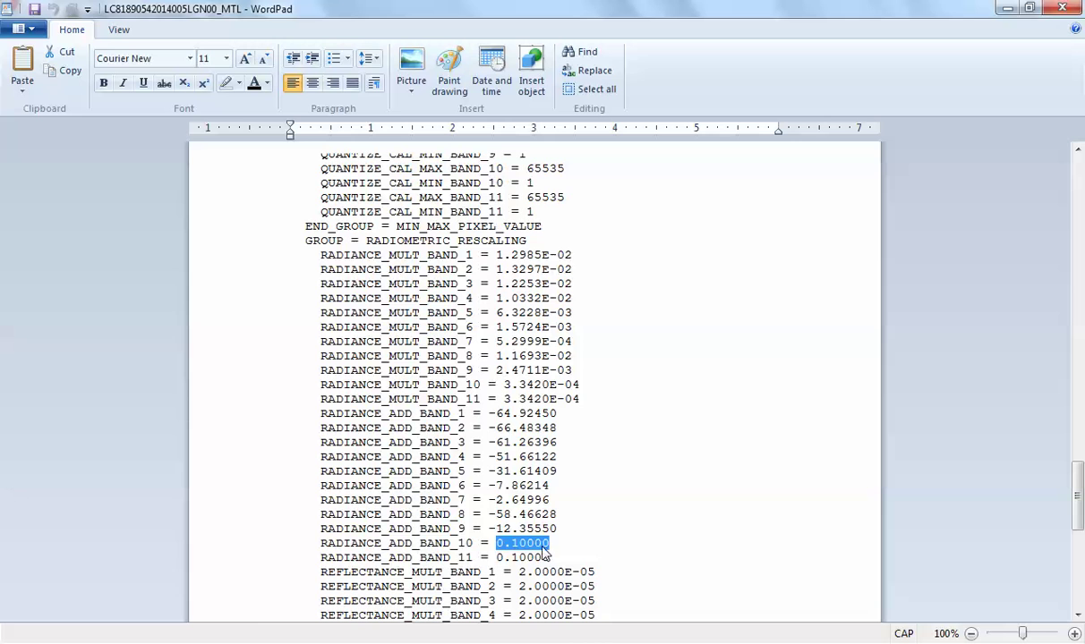
# Enter 0.0003342 * "BAND 10" in the Raster Calculator expression.
pyautogui.click(331, 595)
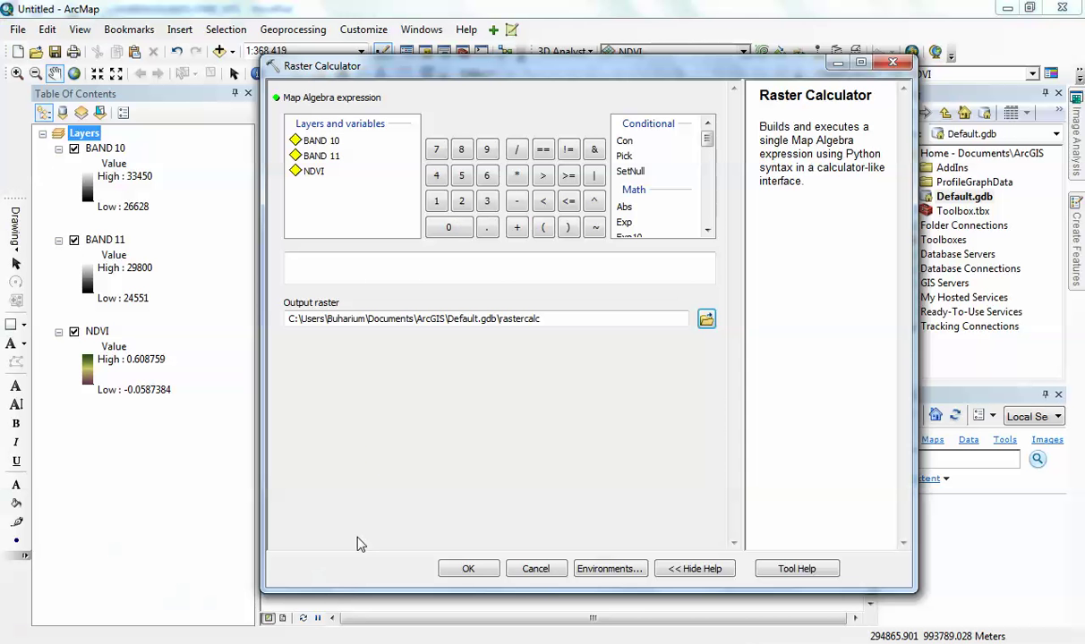
pyautogui.click(404, 262)
pyautogui.click(449, 227)
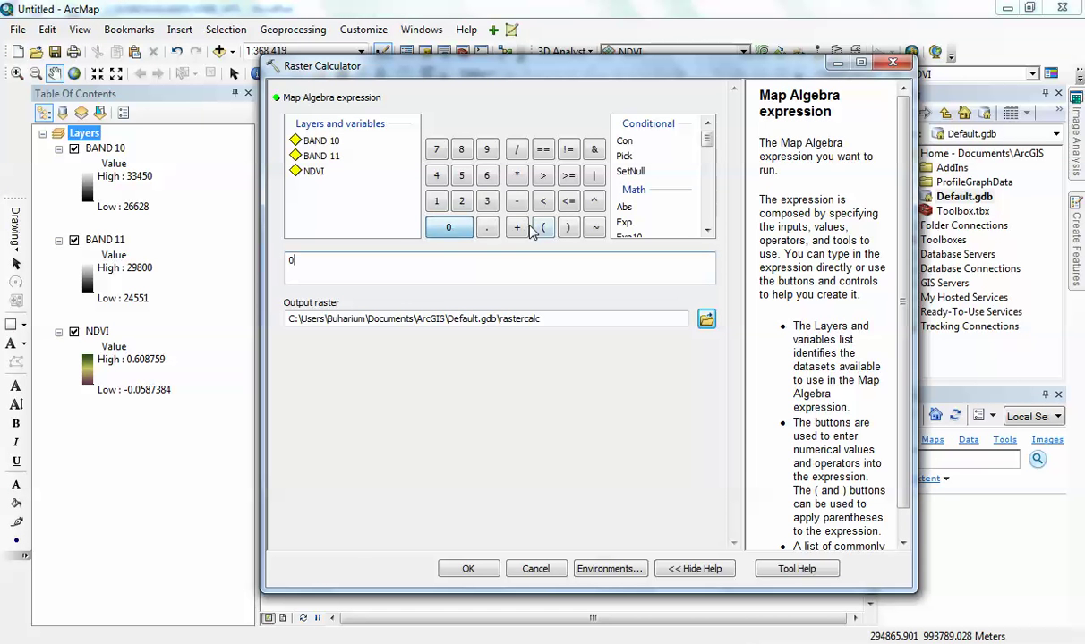
pyautogui.click(483, 227)
pyautogui.click(444, 229)
pyautogui.click(445, 229)
pyautogui.click(445, 229)
pyautogui.click(487, 202)
pyautogui.click(487, 202)
pyautogui.click(436, 176)
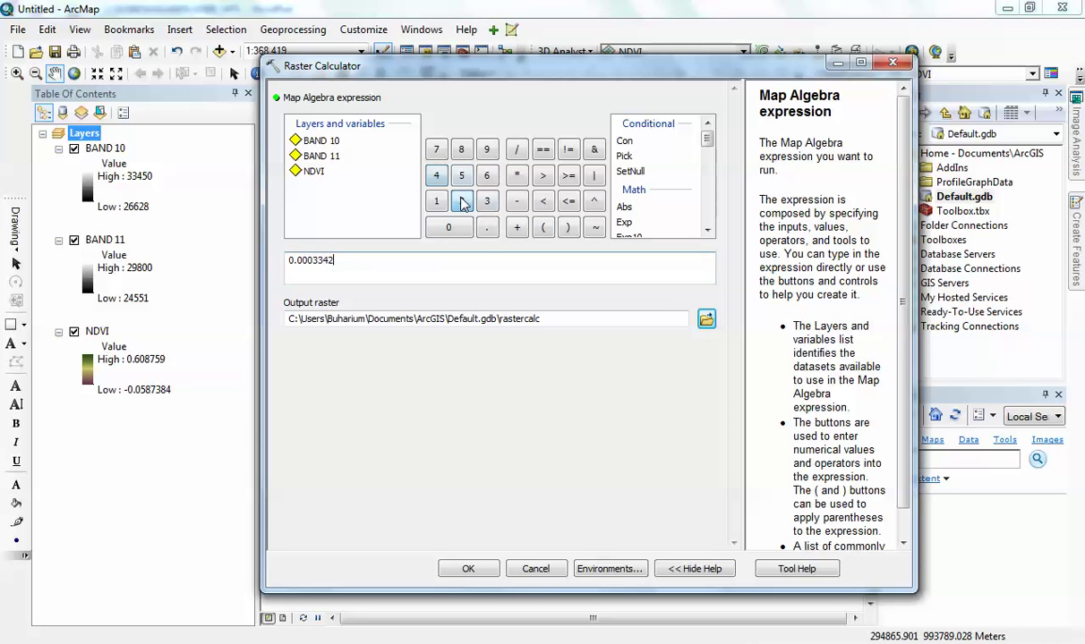
pyautogui.click(462, 200)
pyautogui.click(517, 175)
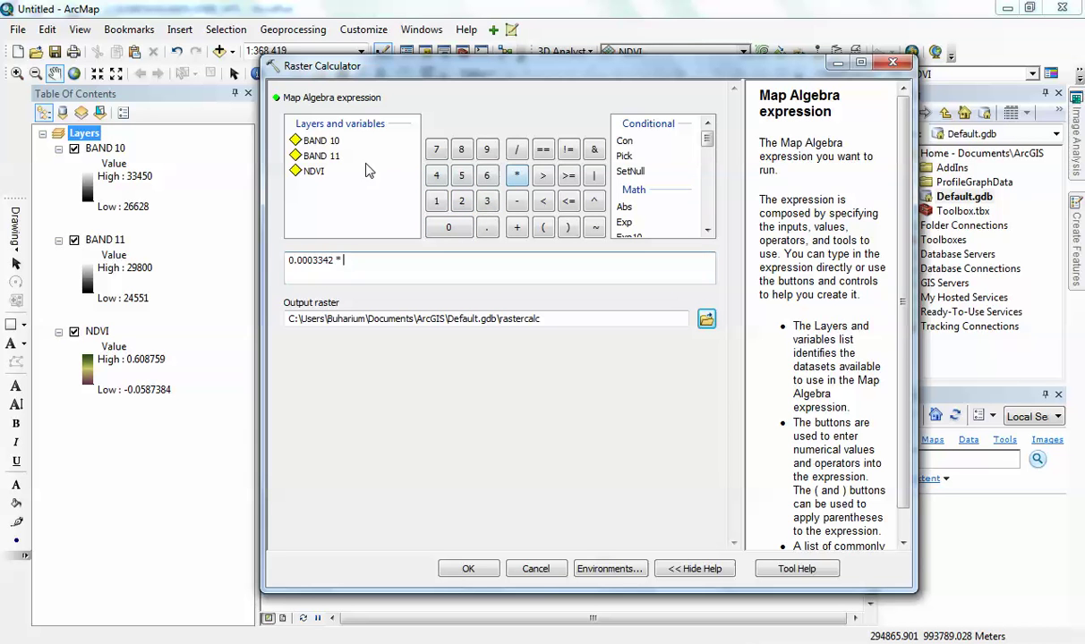
pyautogui.doubleClick(309, 143)
# Append + 0.1, name the output BAND10RADIANCE and run the calculation.
pyautogui.click(516, 228)
pyautogui.click(448, 227)
pyautogui.click(486, 227)
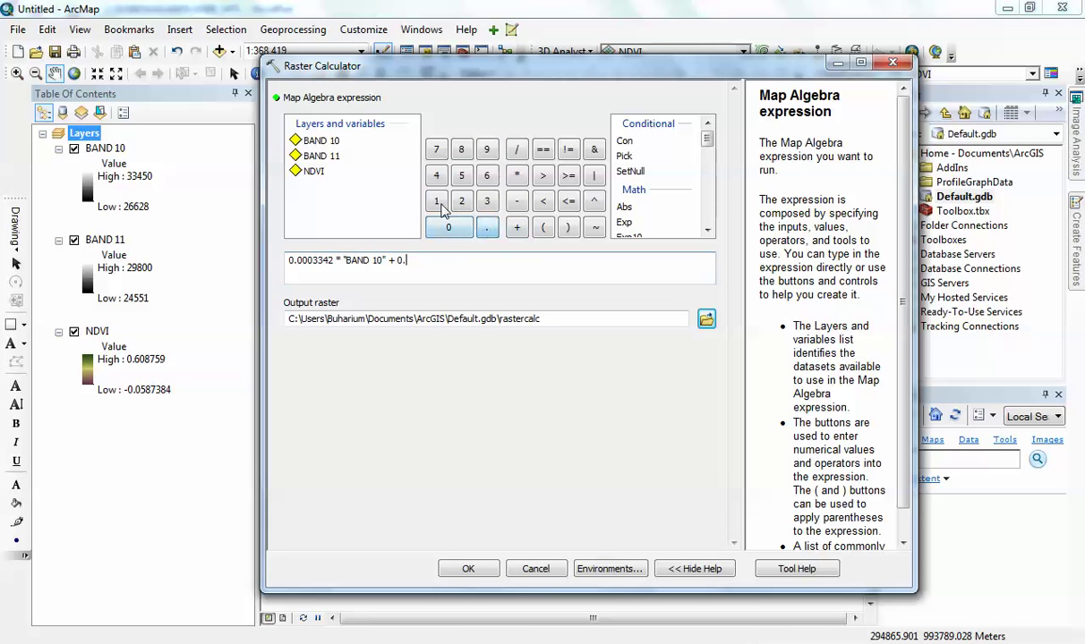
pyautogui.click(436, 202)
pyautogui.doubleClick(501, 320)
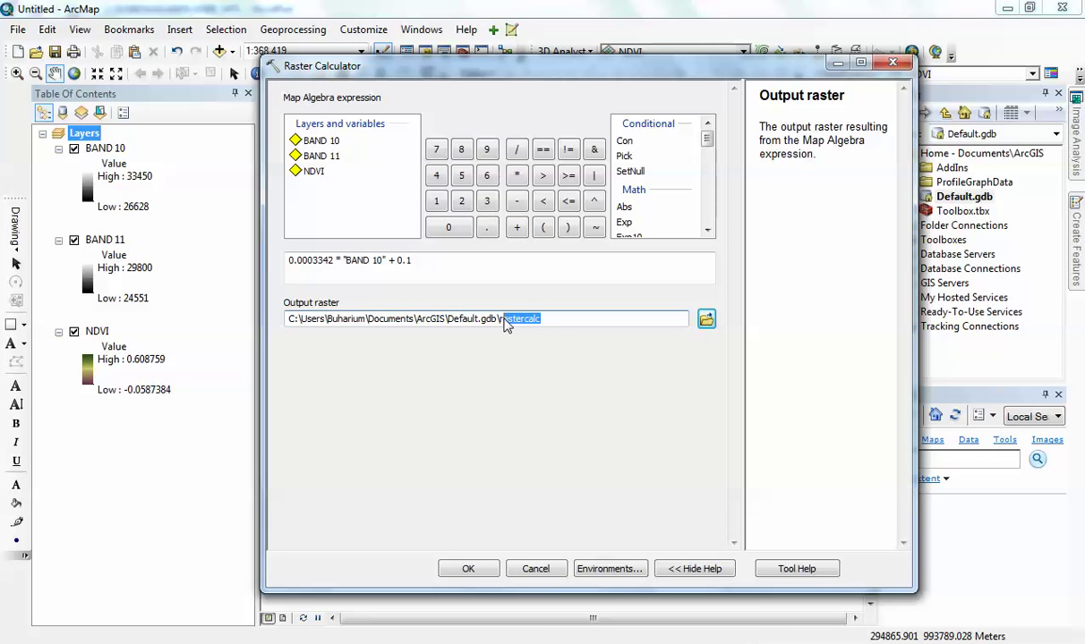
pyautogui.write('BAND10RADIANCE')
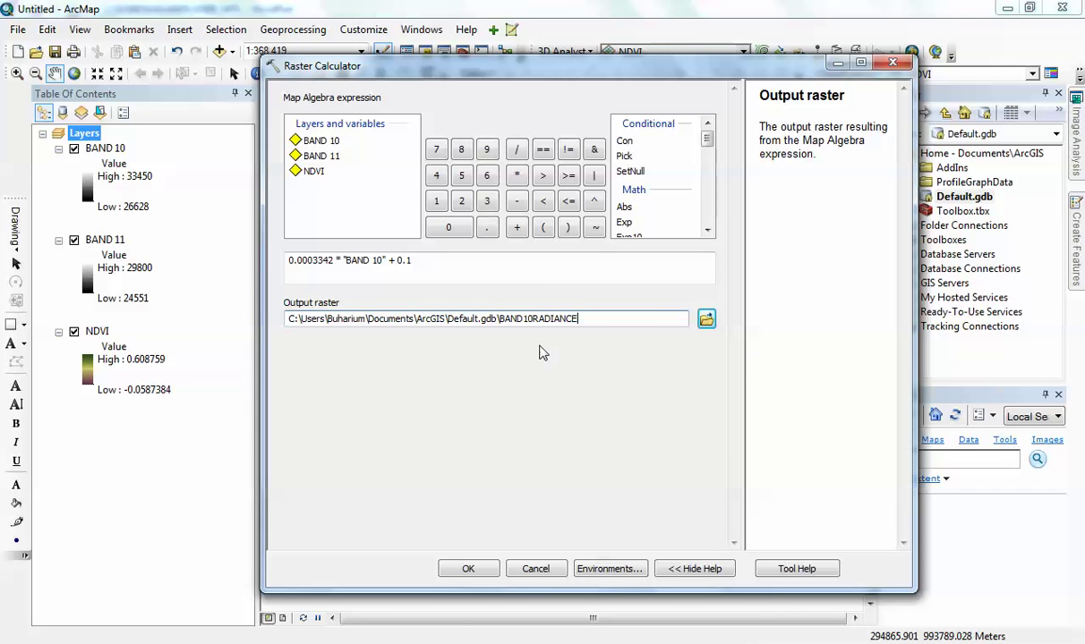
pyautogui.click(470, 571)
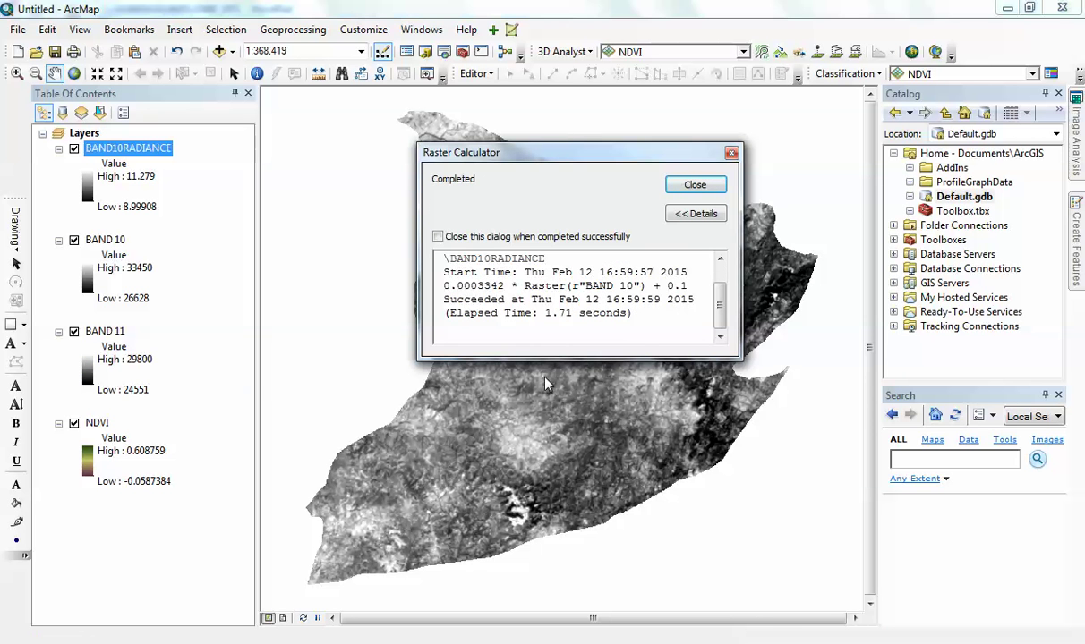
# Reopen the BAND10RADIANCE Raster Calculator run from the Geoprocessing Results window.
pyautogui.click(691, 187)
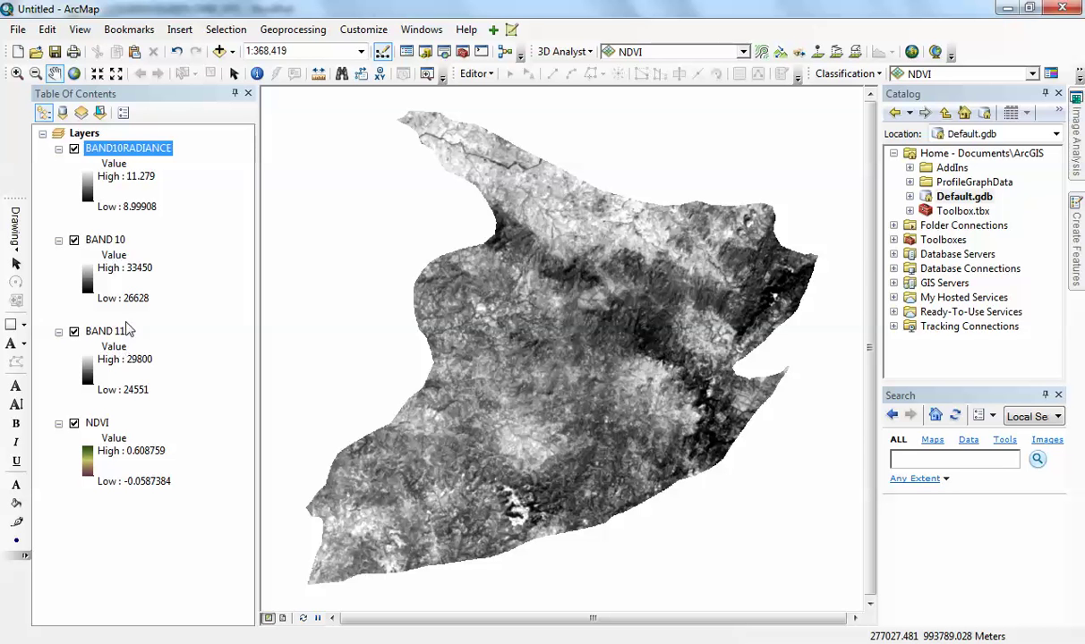
pyautogui.click(310, 32)
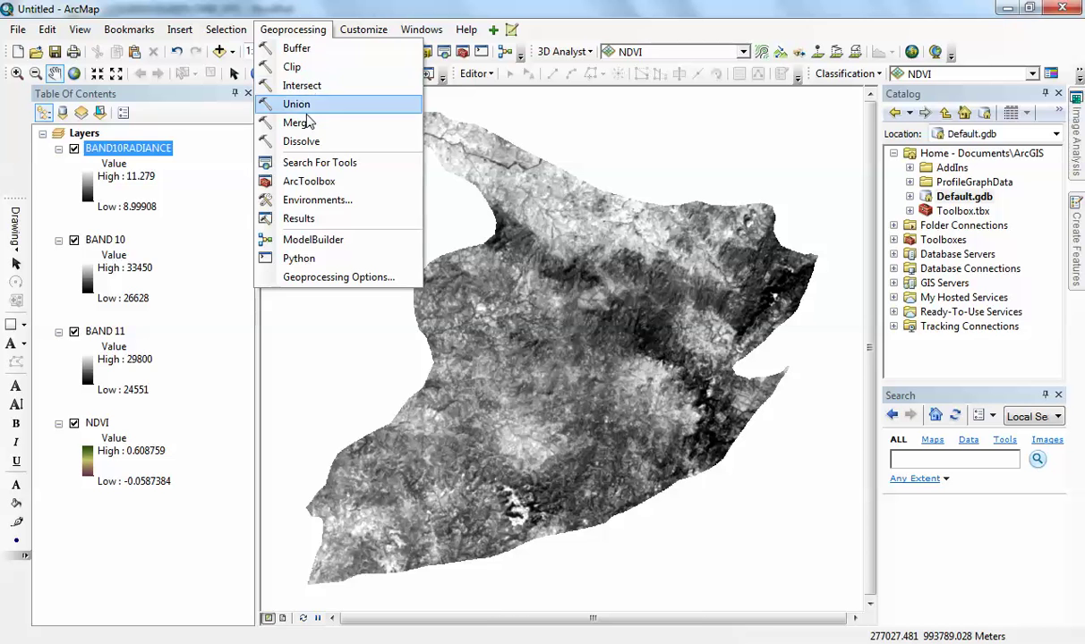
pyautogui.click(310, 220)
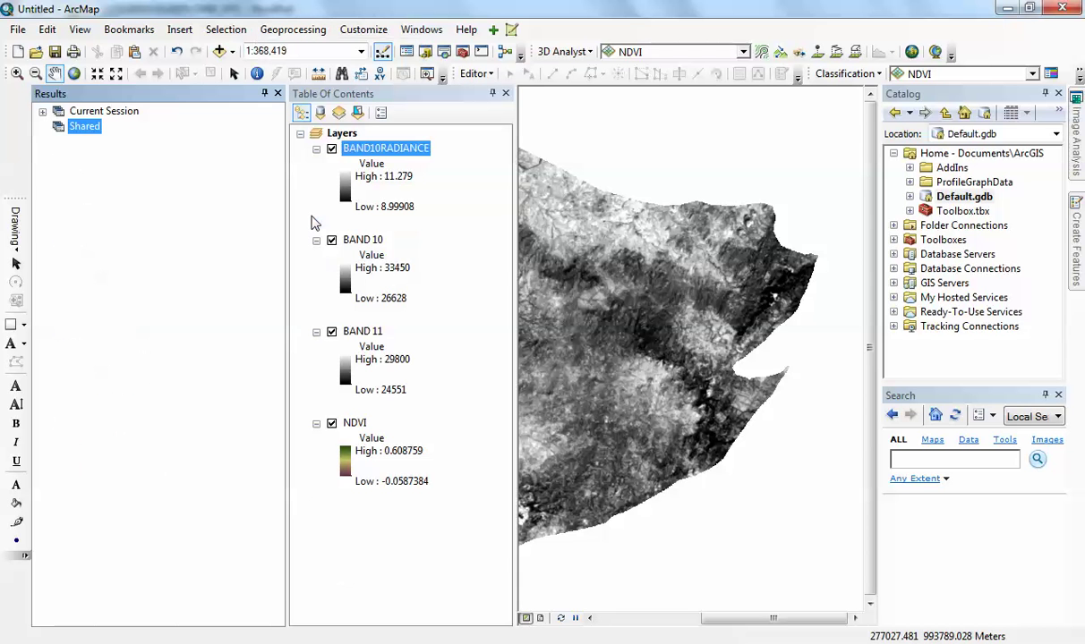
pyautogui.doubleClick(111, 111)
pyautogui.doubleClick(121, 127)
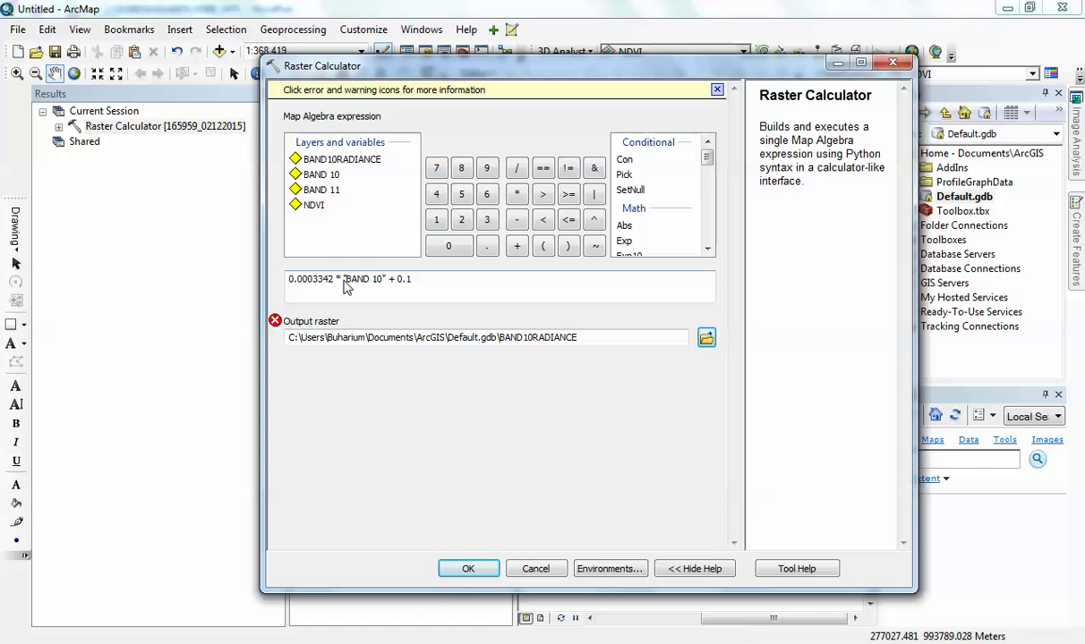
# Swap "BAND 10" for "BAND 11" in the expression, keeping the 0.0003342 multiplier and 0.1 offset.
pyautogui.moveTo(344, 281); pyautogui.dragTo(383, 281)
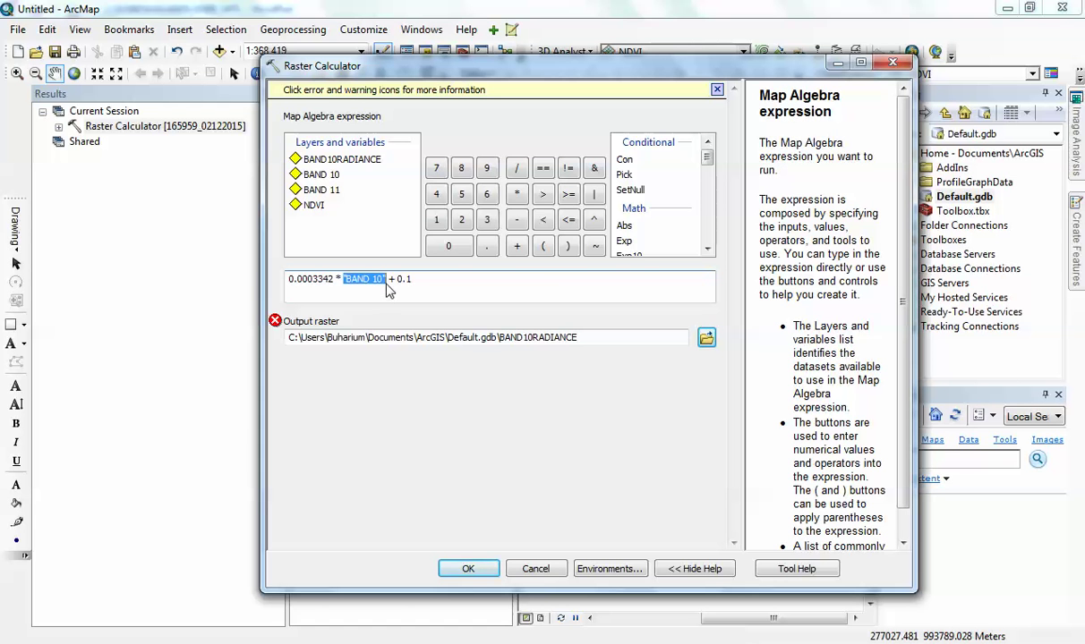
pyautogui.doubleClick(327, 190)
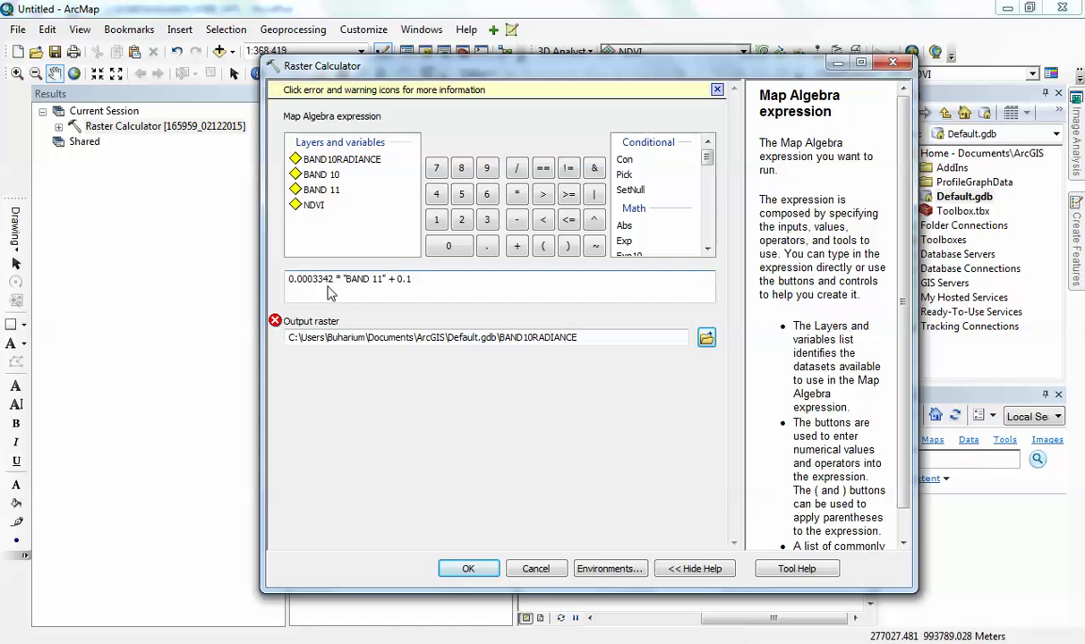
pyautogui.moveTo(334, 279); pyautogui.dragTo(277, 279)
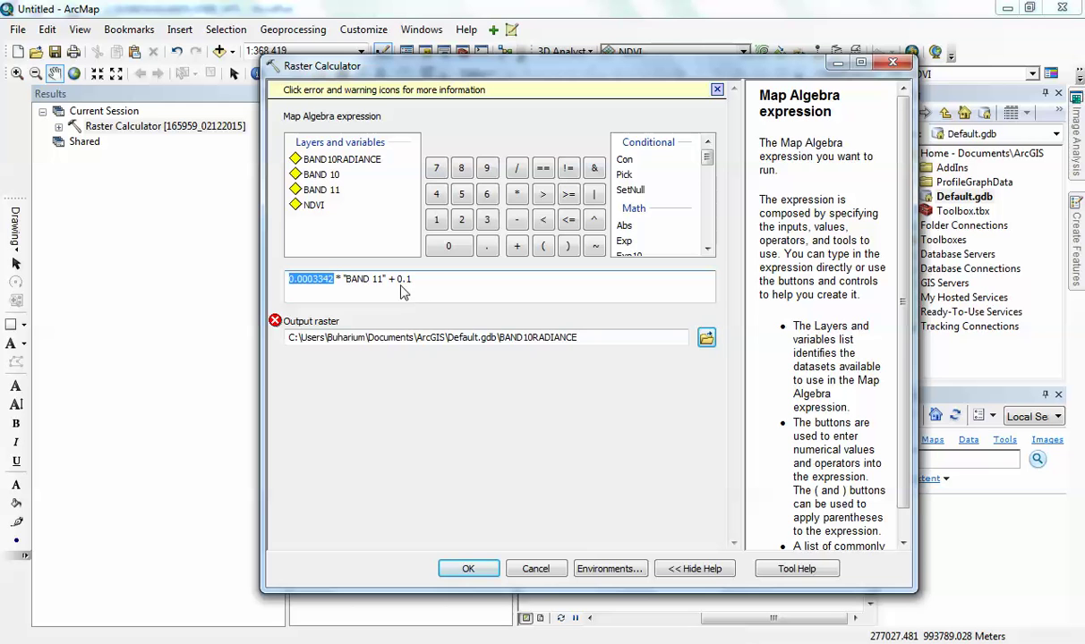
pyautogui.moveTo(394, 281); pyautogui.dragTo(419, 292)
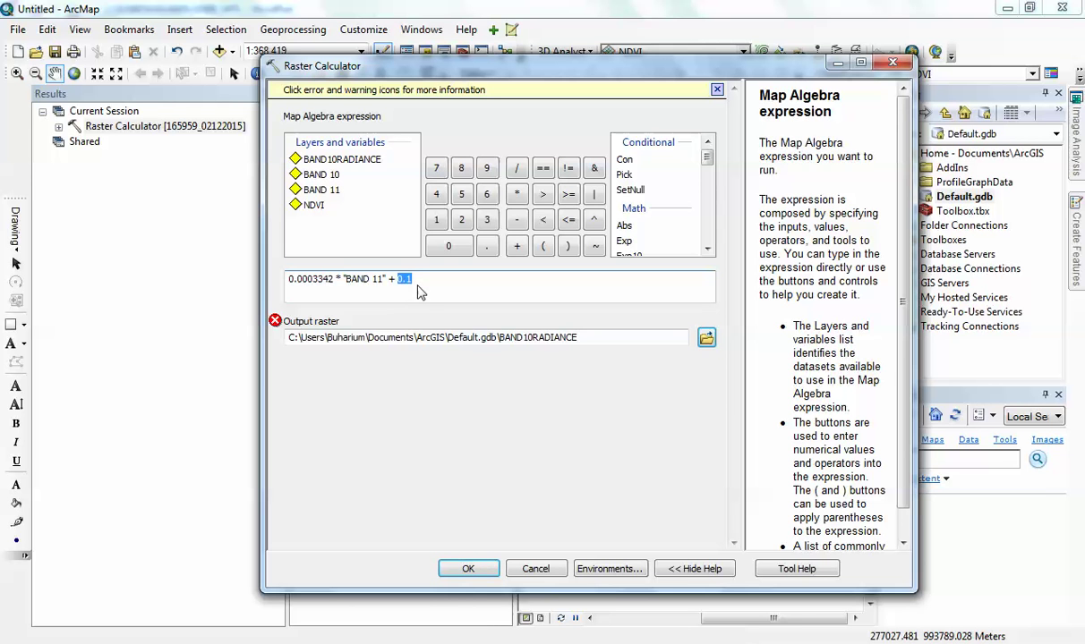
# Rename the output to BAND11RADIANCE, run it, and close the Results window.
pyautogui.click(540, 344)
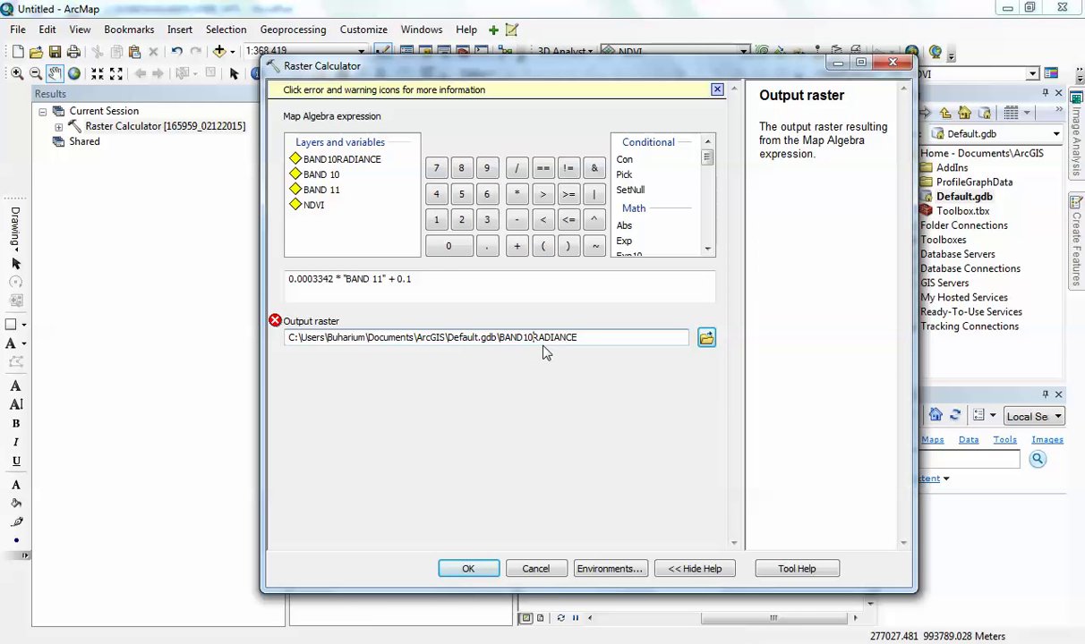
pyautogui.press('BackSpace')
pyautogui.write('1')
pyautogui.click(465, 569)
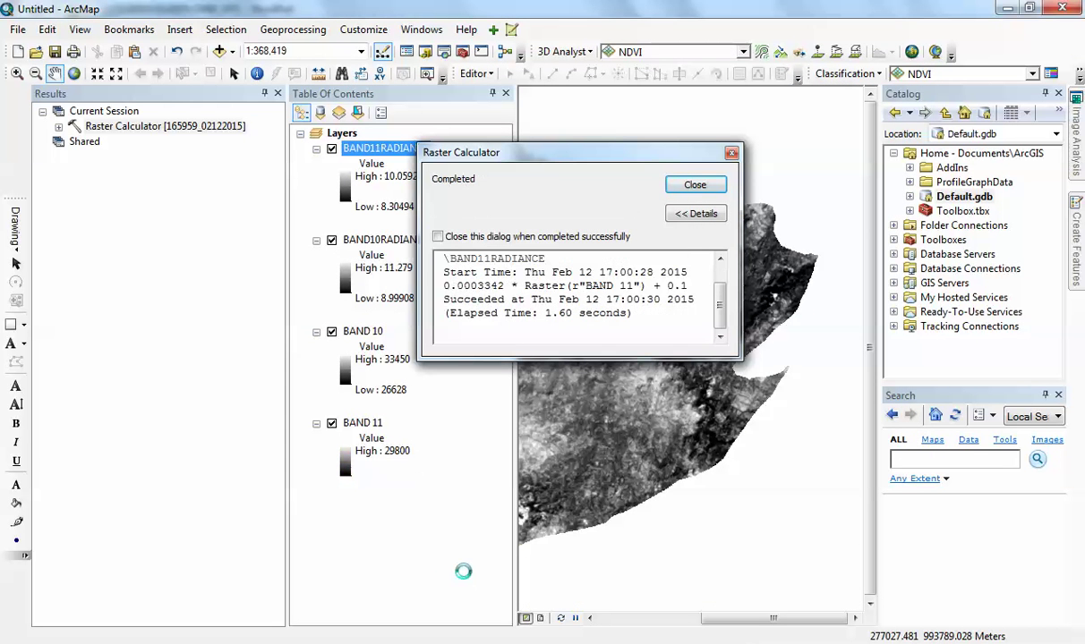
pyautogui.click(696, 188)
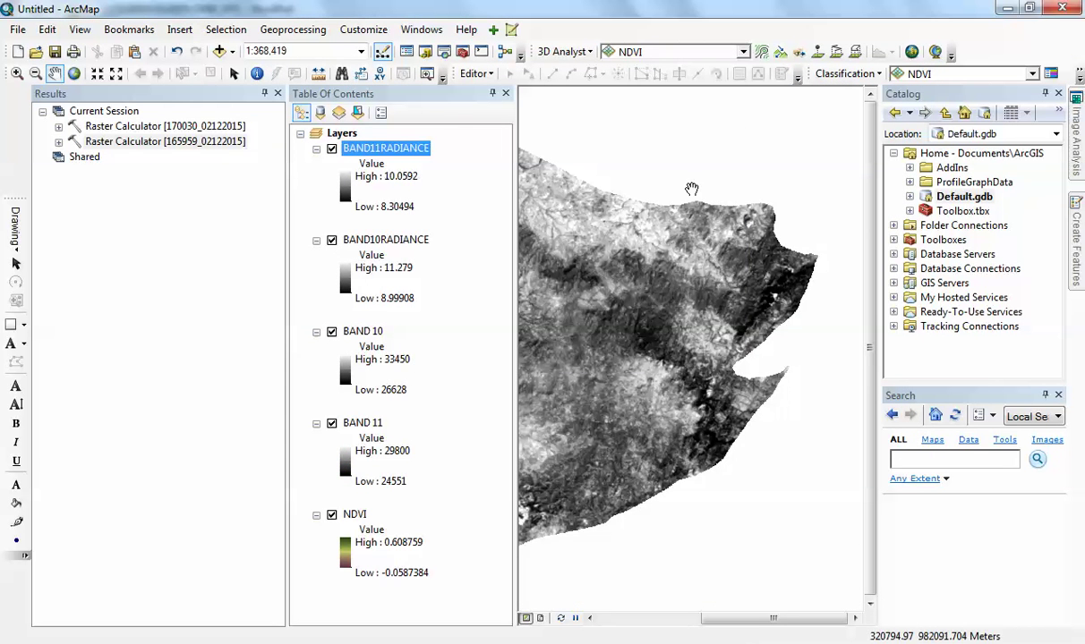
pyautogui.click(277, 93)
# Find the brightness temperature formula on the USGS page, then scroll the MTL file to TIRS_THERMAL_CONSTANTS.
pyautogui.hotkey('alt', 'Tab')
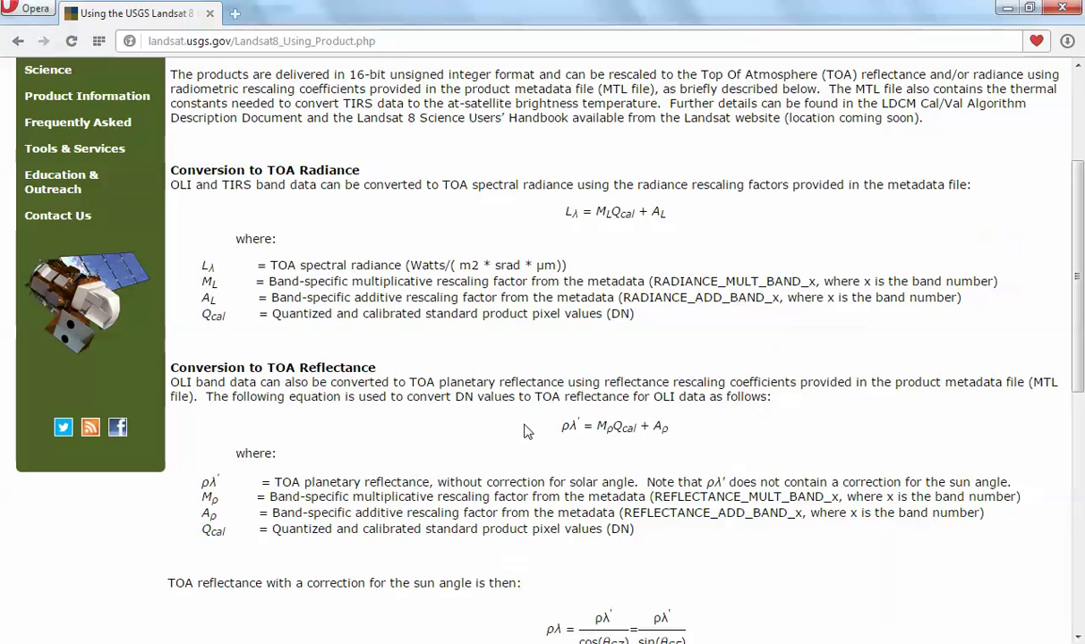
pyautogui.moveTo(566, 211); pyautogui.dragTo(676, 206)
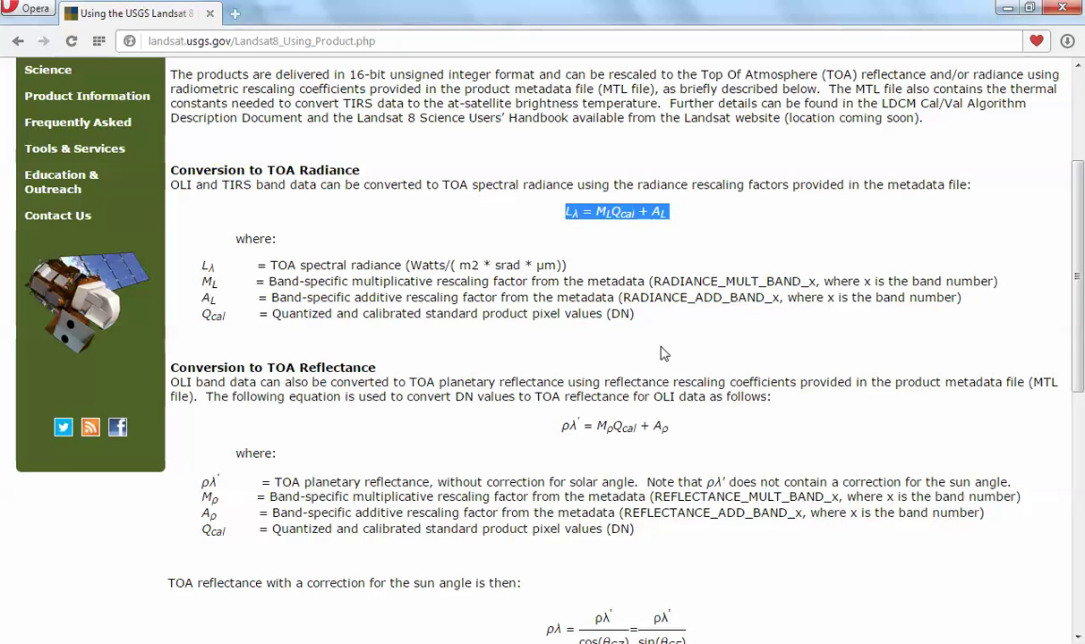
pyautogui.scroll(-6, 661, 354)
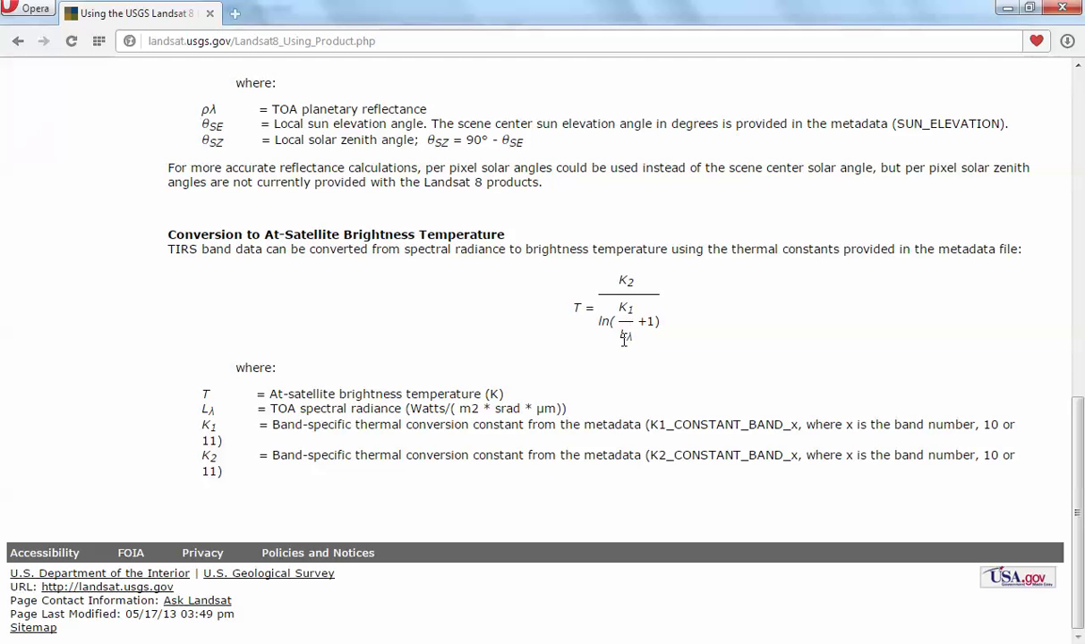
pyautogui.moveTo(622, 339)
pyautogui.mouseDown()
pyautogui.moveTo(590, 309)
pyautogui.moveTo(633, 337)
pyautogui.mouseUp()
pyautogui.click(695, 322)
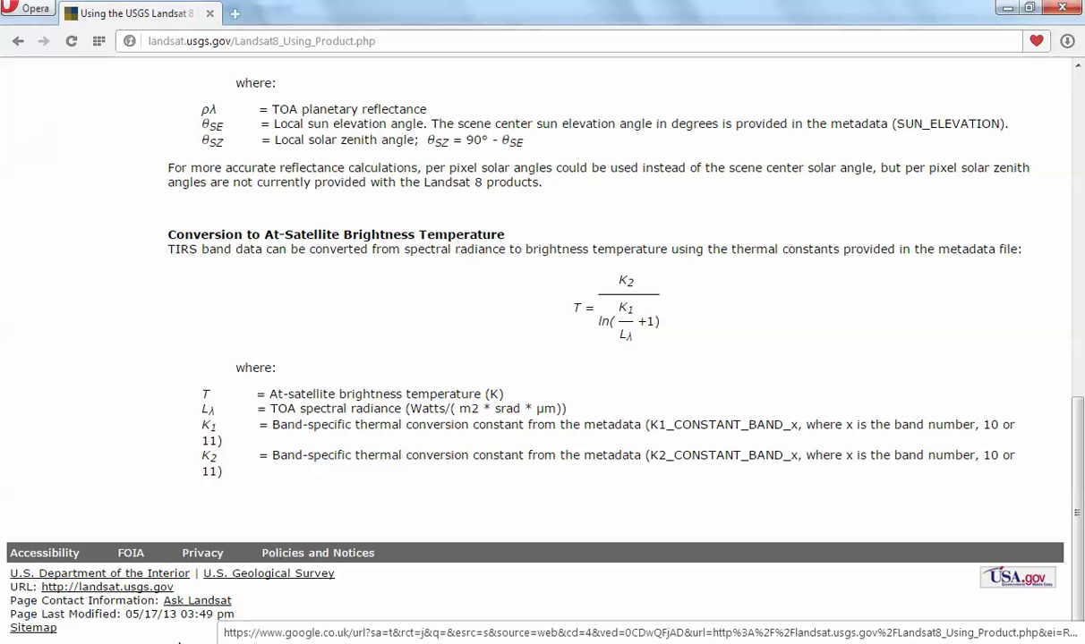
pyautogui.hotkey('alt', 'Tab')
pyautogui.scroll(-10, 483, 510)
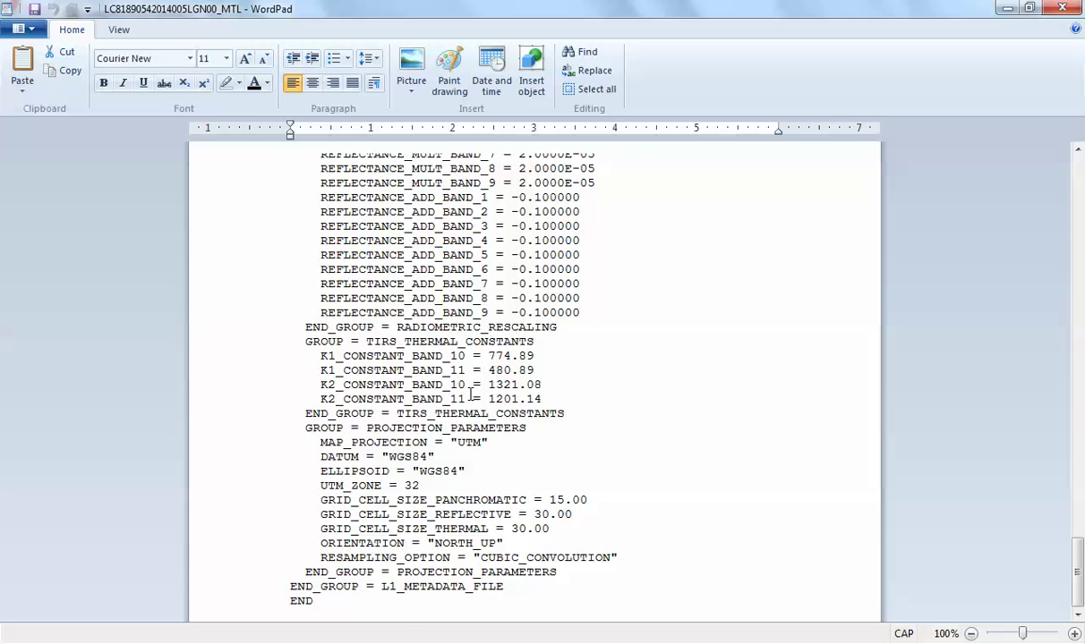
# Copy the K2_CONSTANT_BAND_10 value 1321.08 from the MTL file and return to ArcMap.
pyautogui.moveTo(489, 401); pyautogui.dragTo(497, 400)
pyautogui.moveTo(490, 384); pyautogui.dragTo(534, 376)
pyautogui.rightClick(531, 391)
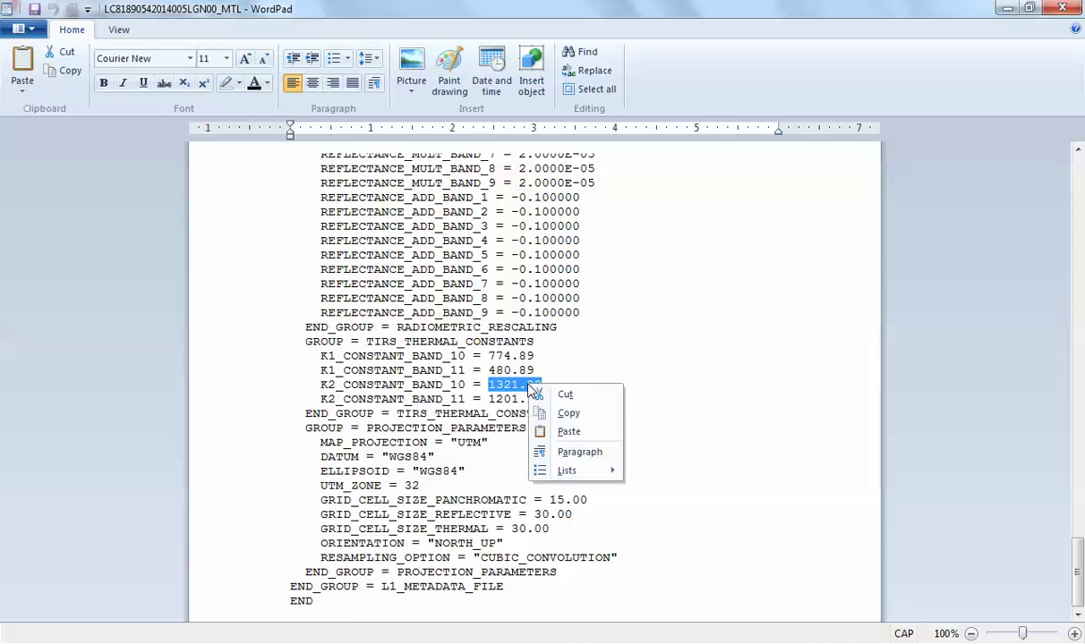
pyautogui.click(555, 414)
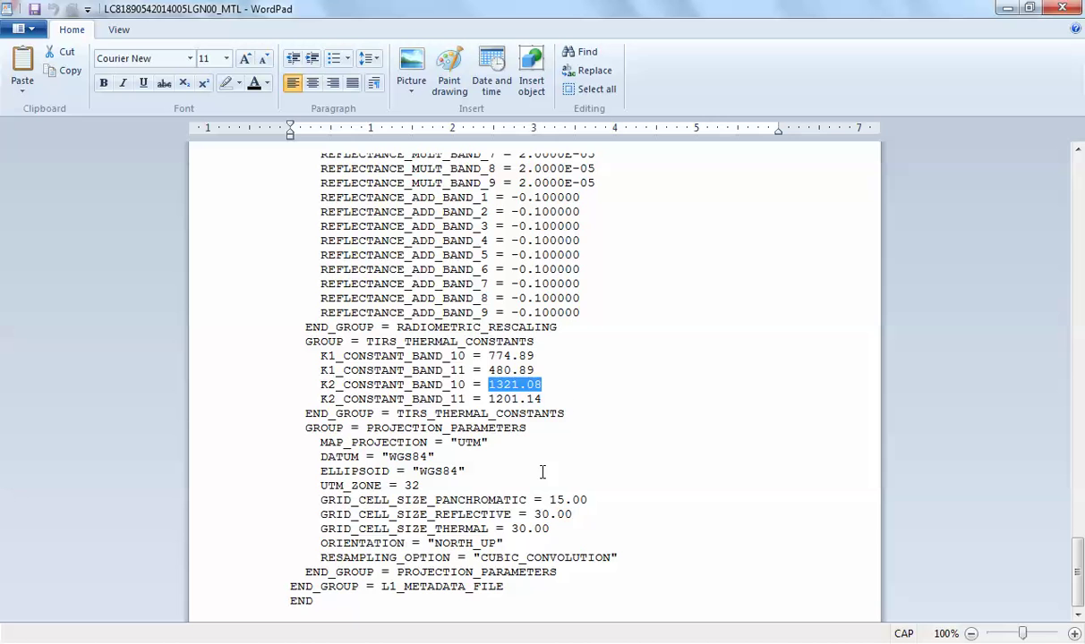
pyautogui.hotkey('alt', 'Tab')
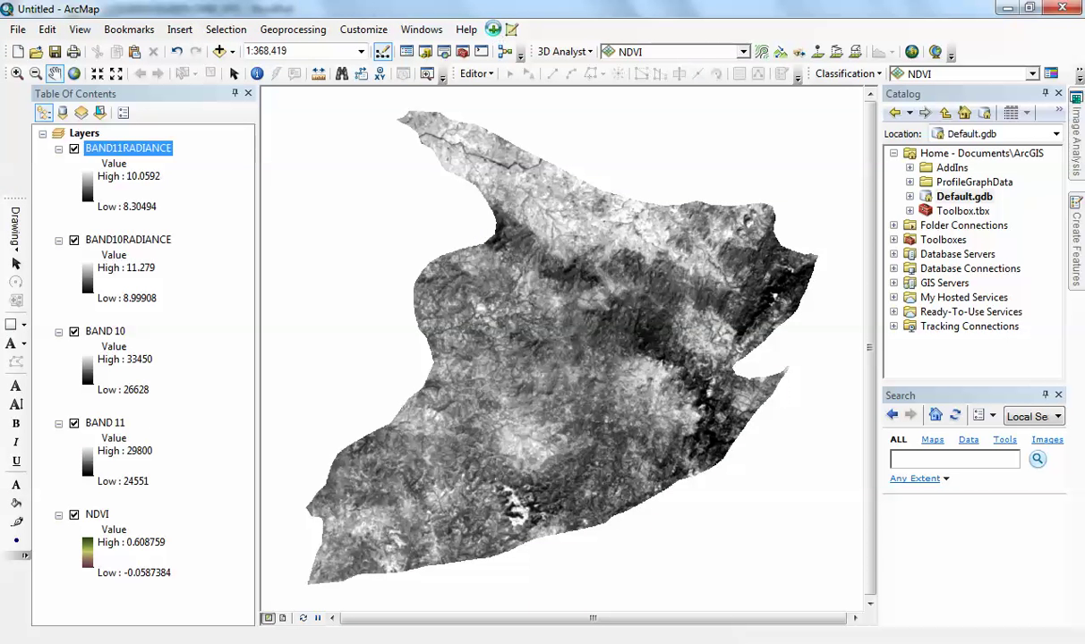
# Start a Raster Calculator expression with 1321.08 / Ln(.
pyautogui.click(494, 30)
pyautogui.rightClick(332, 275)
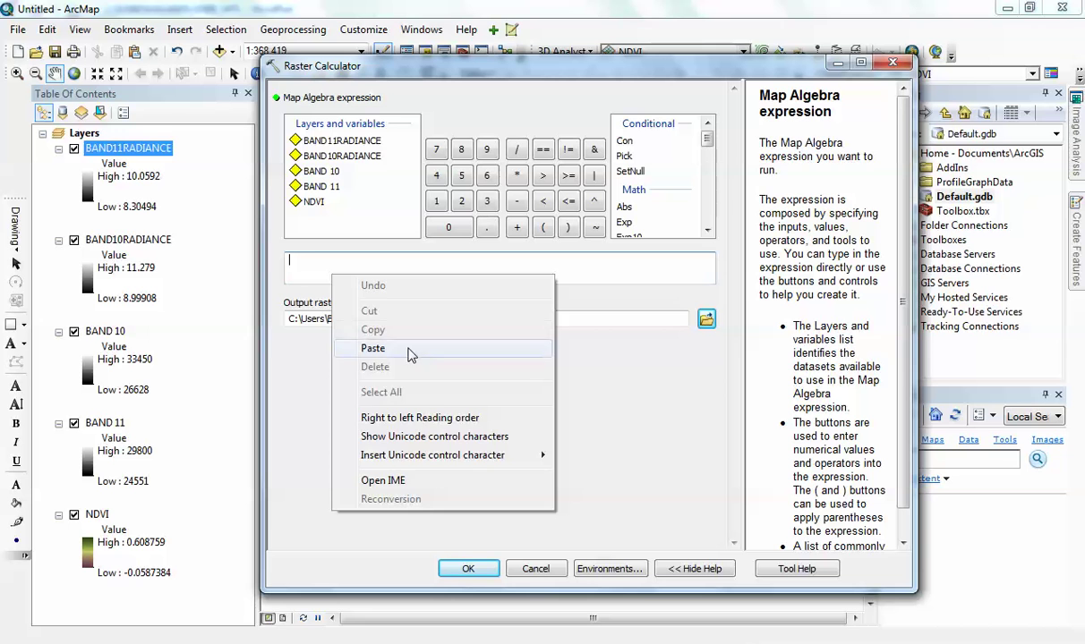
pyautogui.click(403, 349)
pyautogui.click(517, 148)
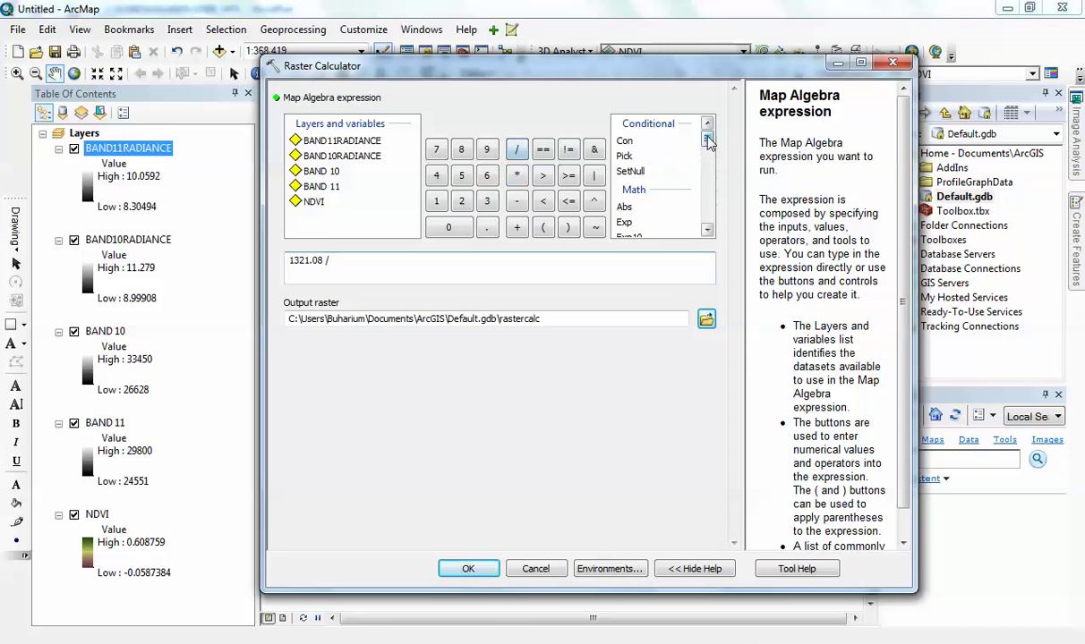
pyautogui.moveTo(707, 139)
pyautogui.mouseDown()
pyautogui.moveTo(707, 179)
pyautogui.moveTo(707, 161)
pyautogui.mouseUp()
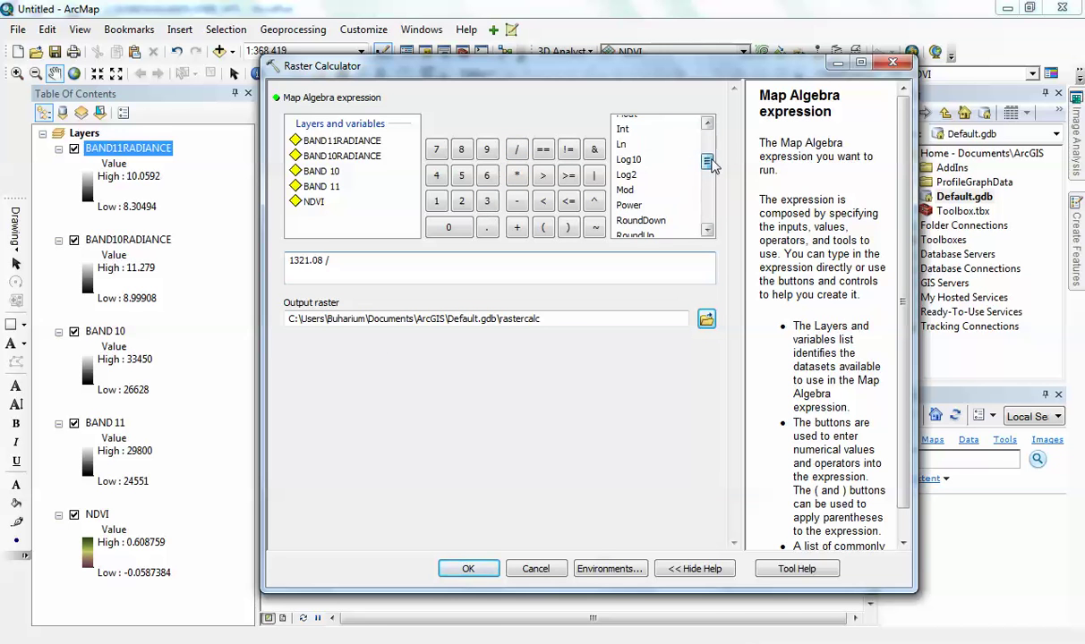
pyautogui.doubleClick(622, 144)
# Copy K1_CONSTANT_BAND_10 774.89 from the MTL file and paste it inside the logarithm.
pyautogui.hotkey('alt', 'Tab')
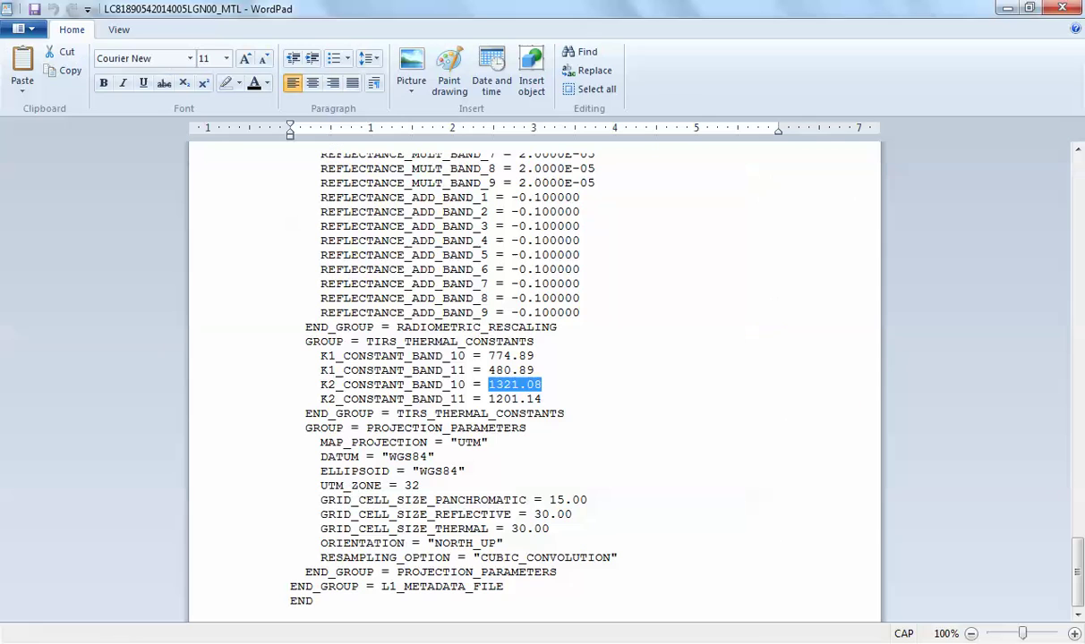
pyautogui.doubleClick(492, 356)
pyautogui.rightClick(528, 359)
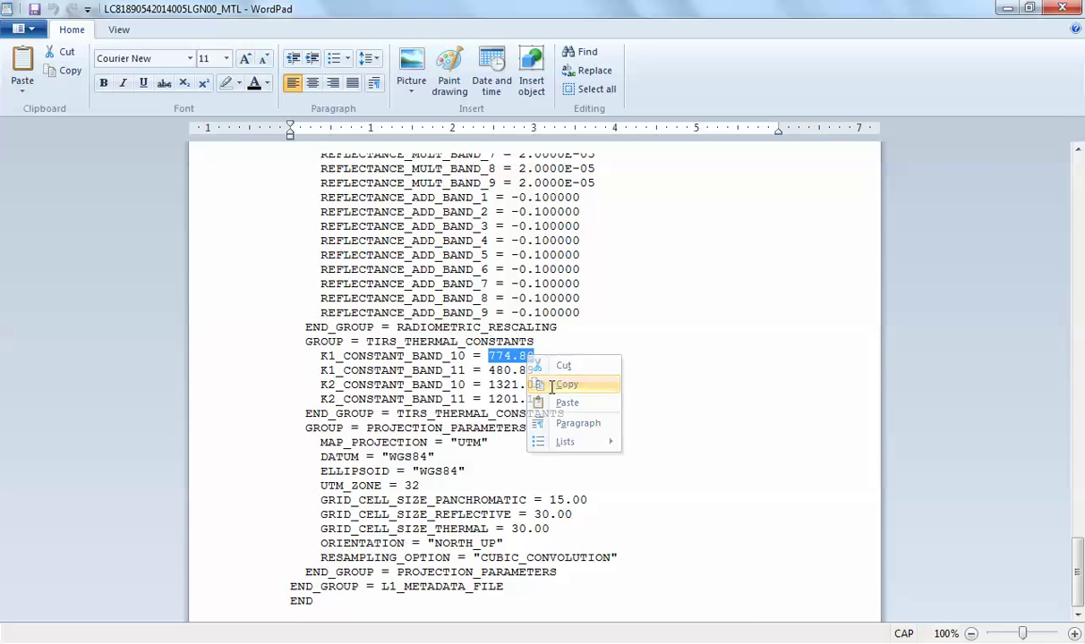
pyautogui.click(514, 383)
pyautogui.hotkey('alt', 'Tab')
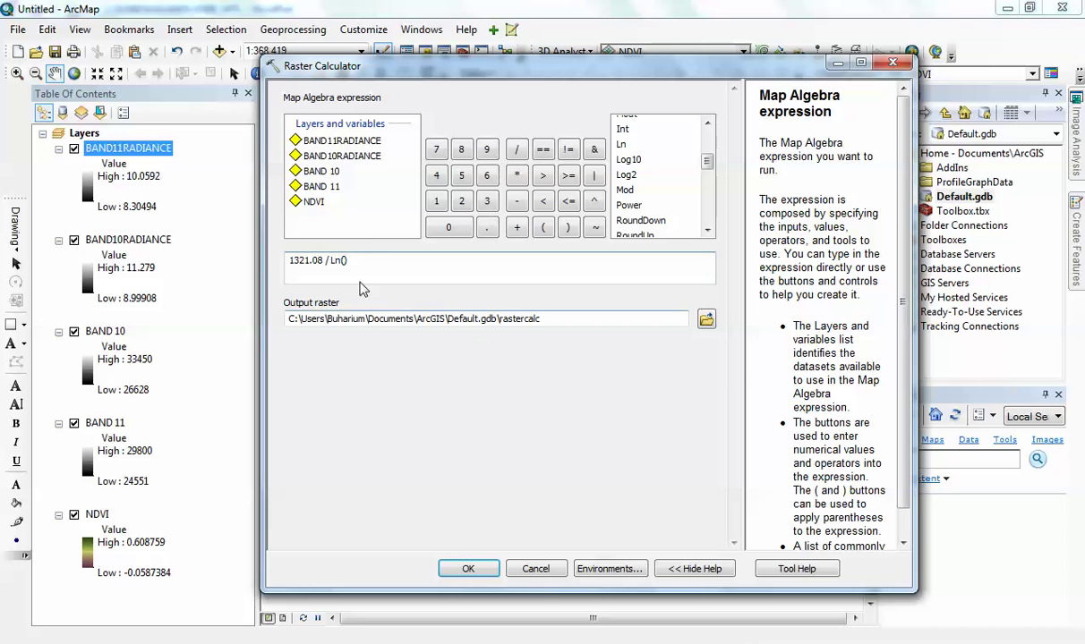
pyautogui.rightClick(345, 266)
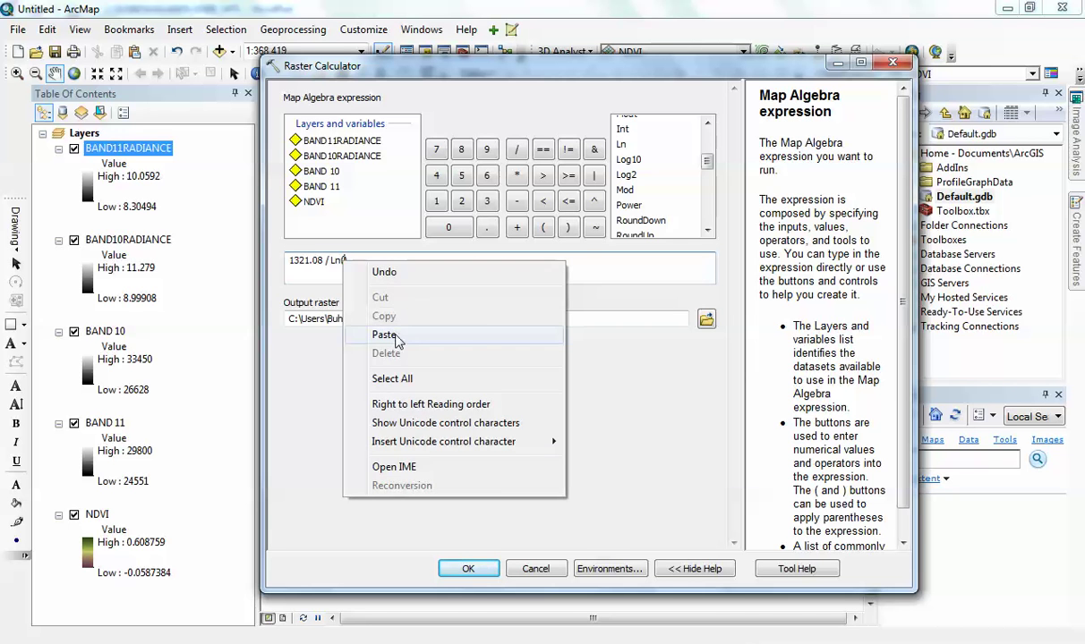
pyautogui.click(387, 418)
pyautogui.write(')')
# Complete the expression with / "BAND10RADIANCE" + 1 and a - 272.15 offset.
pyautogui.click(516, 149)
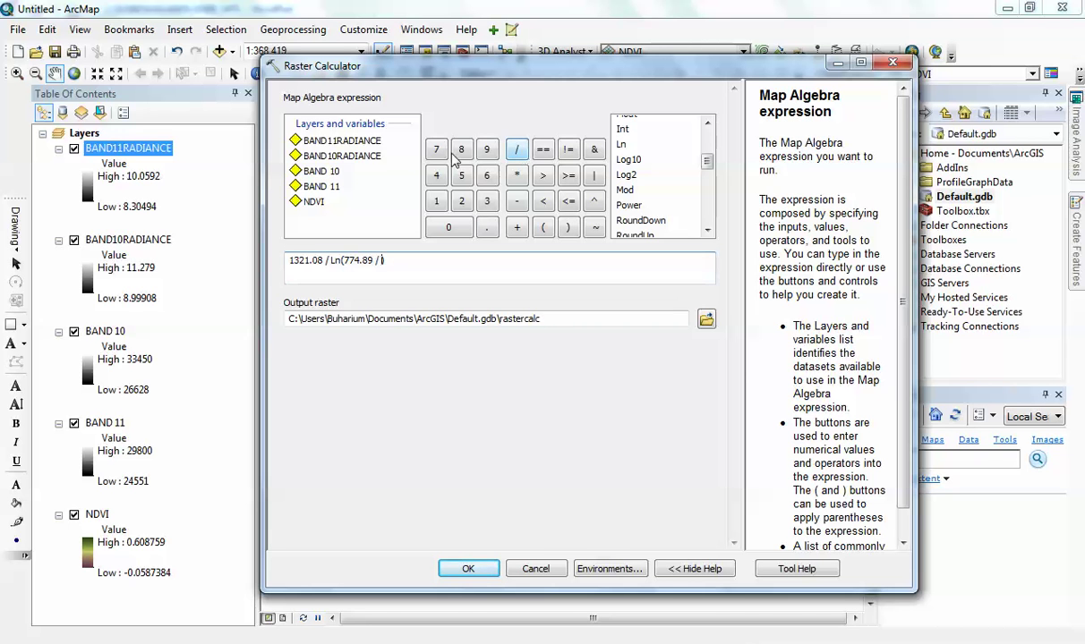
pyautogui.doubleClick(351, 159)
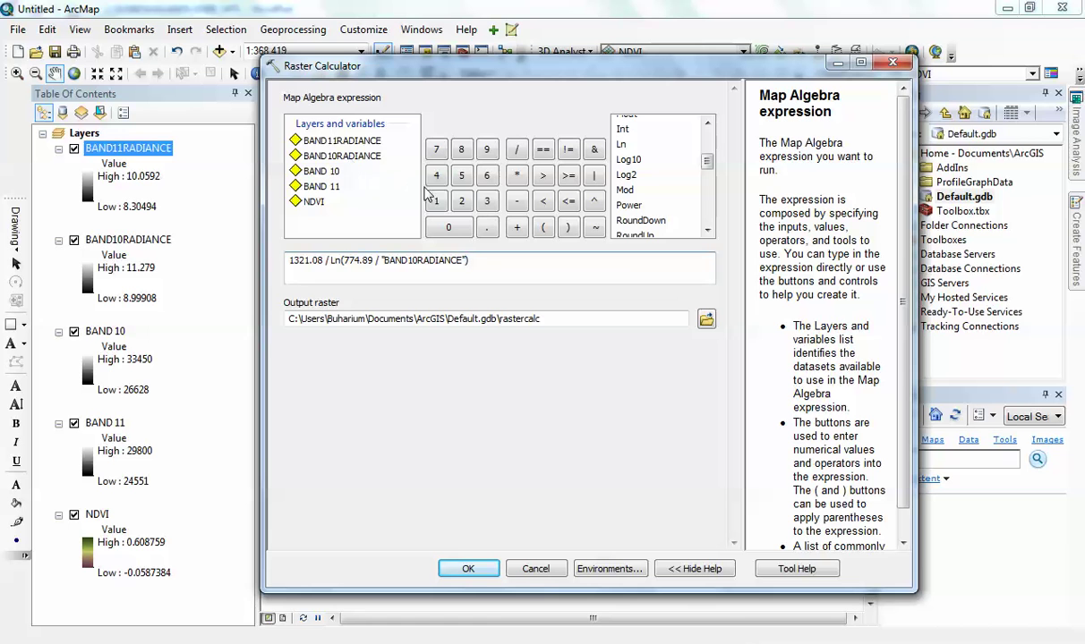
pyautogui.click(516, 227)
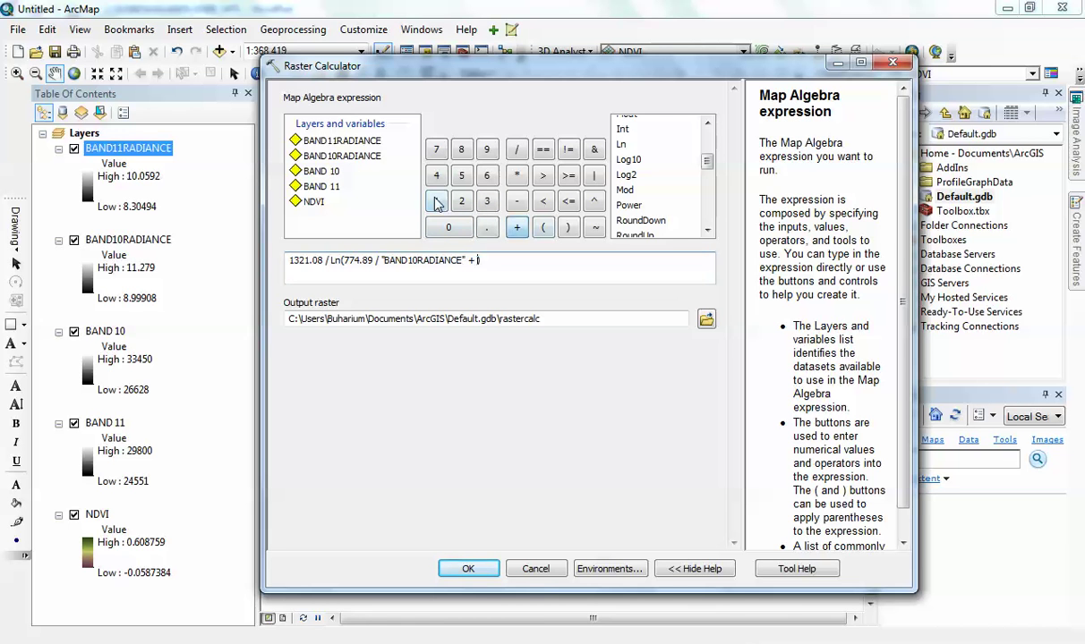
pyautogui.click(436, 200)
pyautogui.click(516, 201)
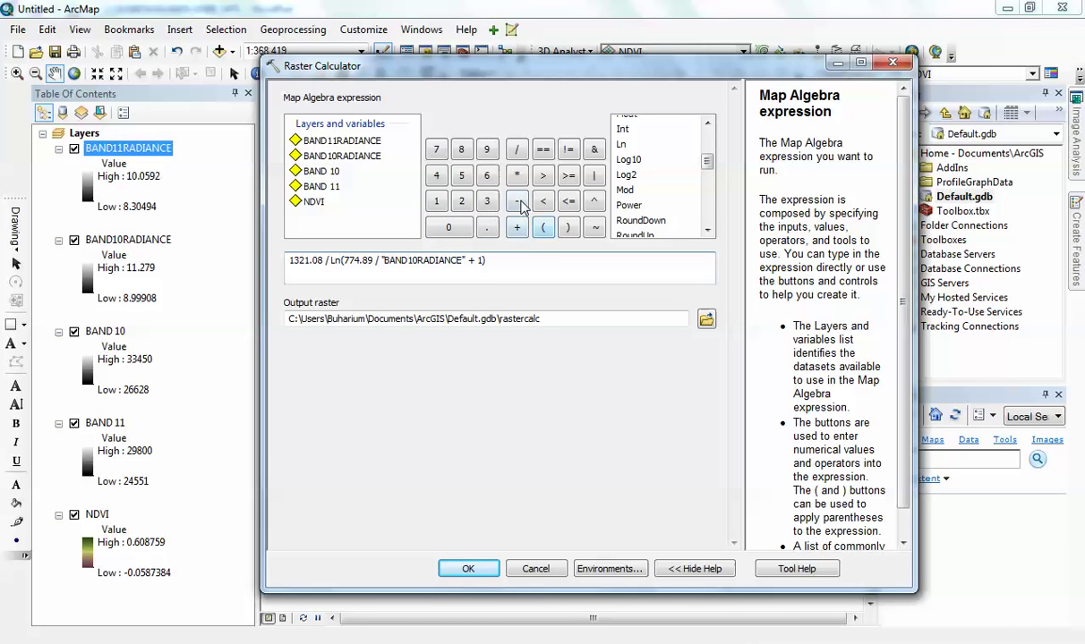
pyautogui.click(460, 200)
pyautogui.click(436, 150)
pyautogui.click(461, 201)
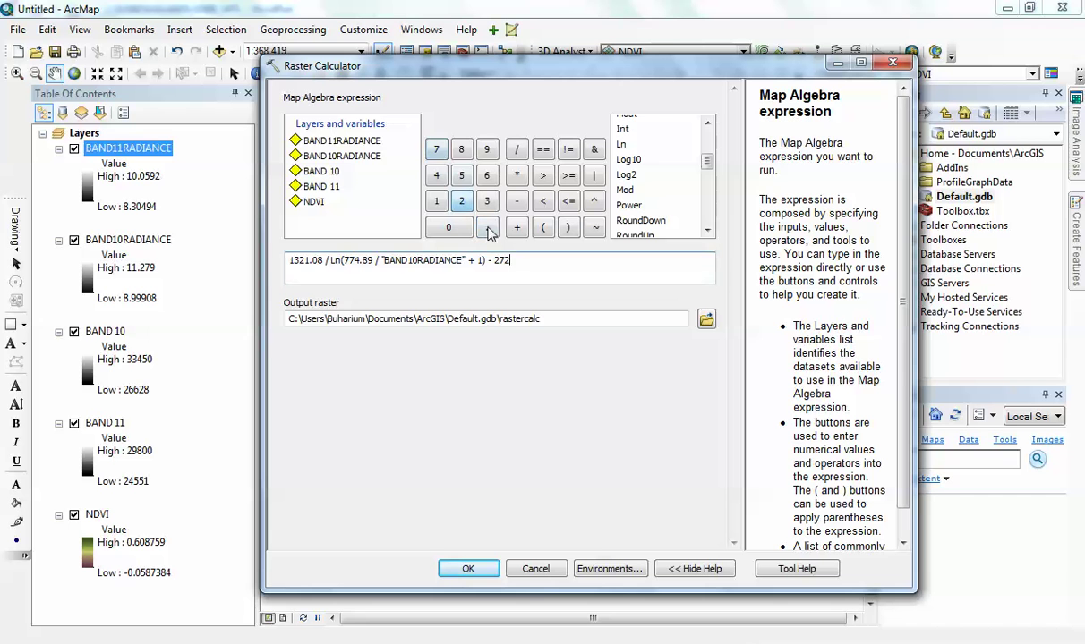
pyautogui.click(486, 227)
pyautogui.click(436, 201)
pyautogui.click(461, 176)
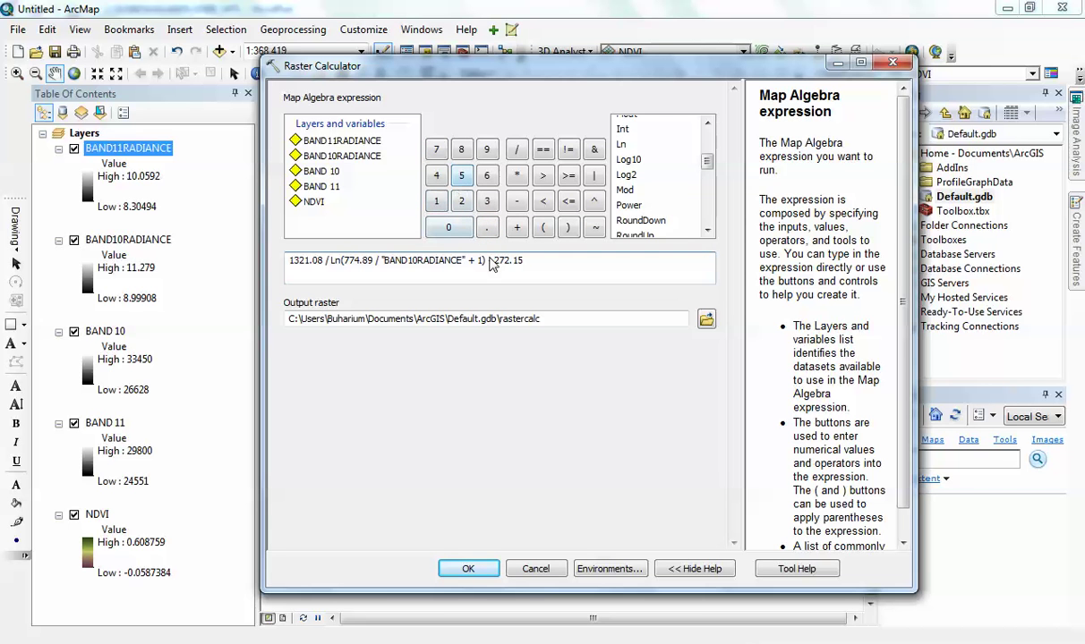
# Check the formula, name the output BAND10SATTEMP and run the calculation.
pyautogui.moveTo(488, 267); pyautogui.dragTo(271, 261)
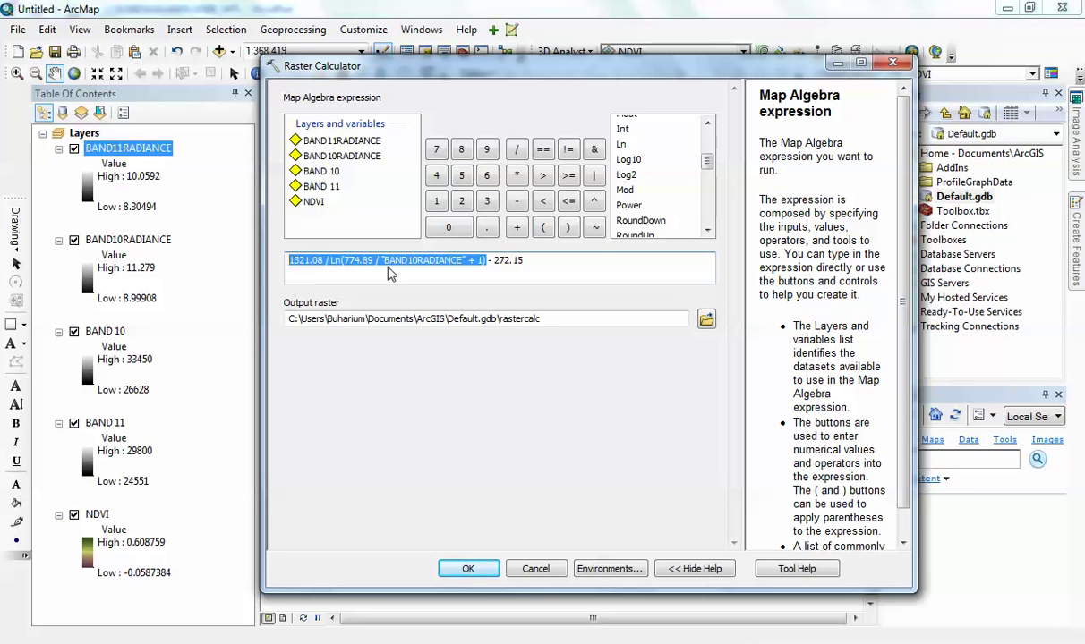
pyautogui.click(499, 271)
pyautogui.doubleClick(503, 261)
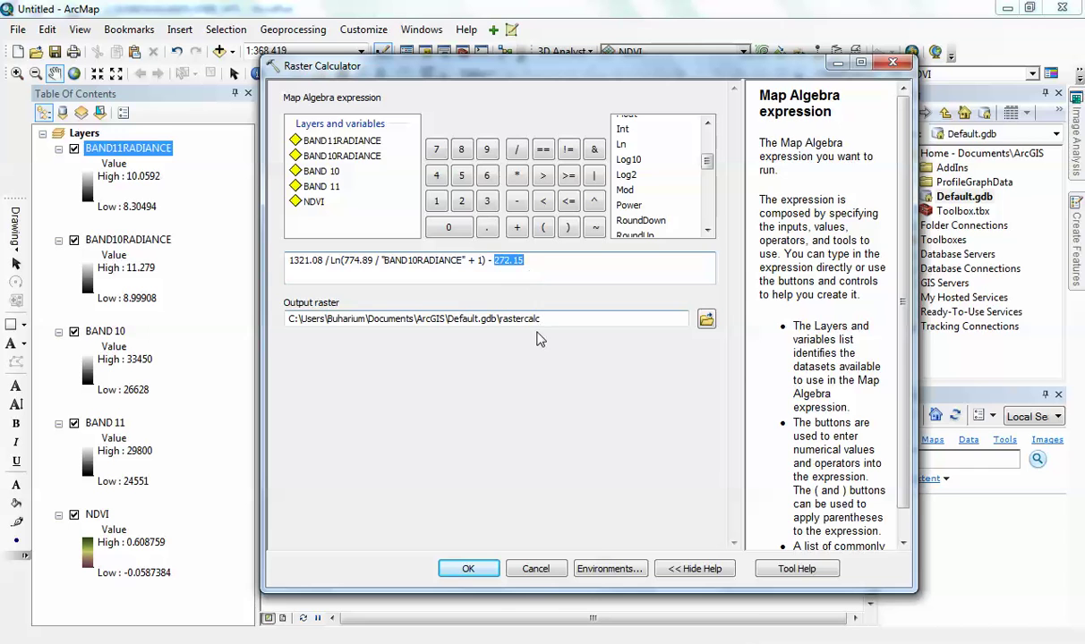
pyautogui.moveTo(540, 319); pyautogui.dragTo(502, 319)
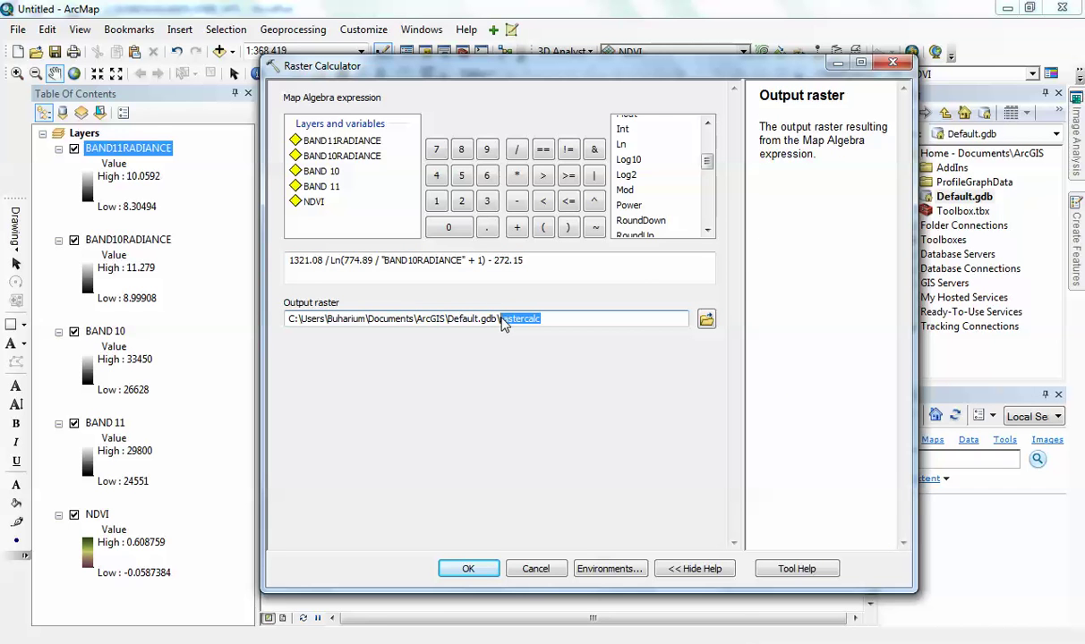
pyautogui.write('BAND10SATTEMP')
pyautogui.click(482, 569)
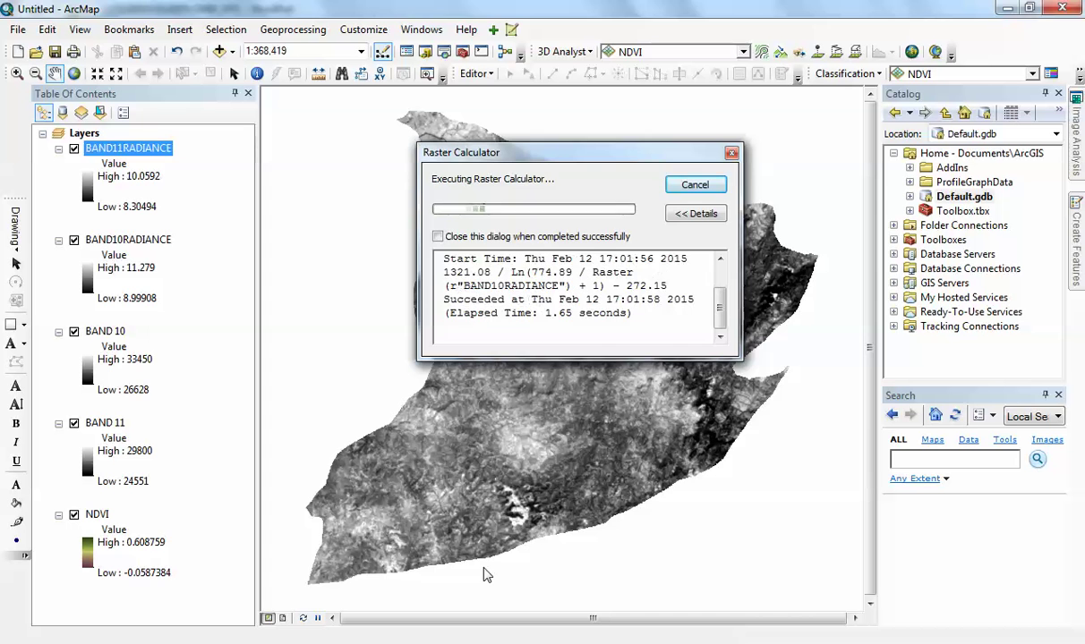
# Close the finished report and reopen the BAND10SATTEMP Raster Calculator run from the Results history.
pyautogui.click(689, 187)
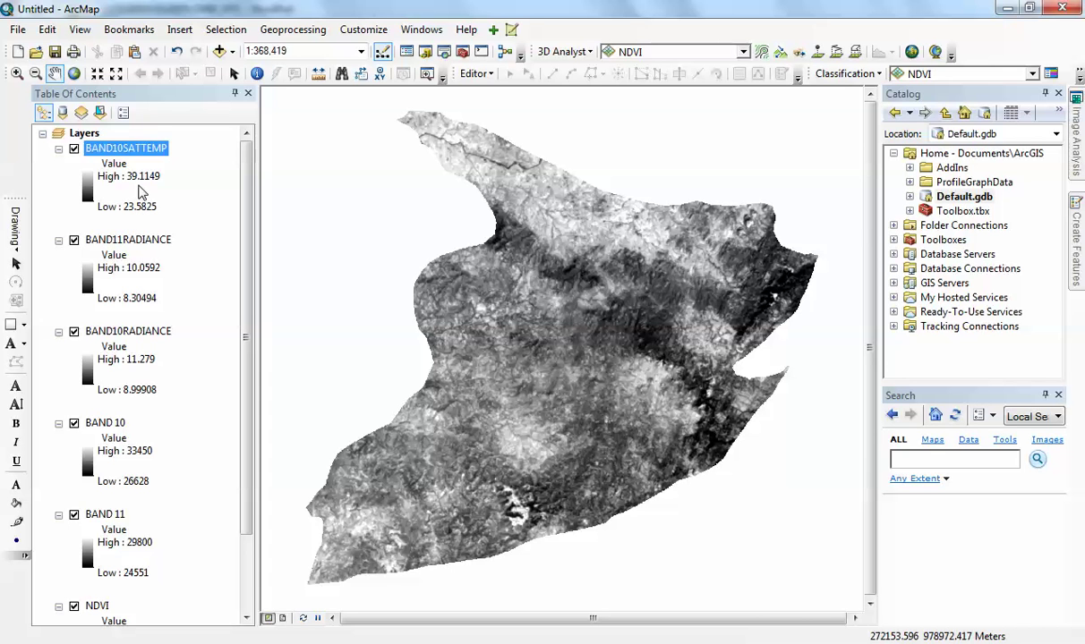
pyautogui.click(324, 31)
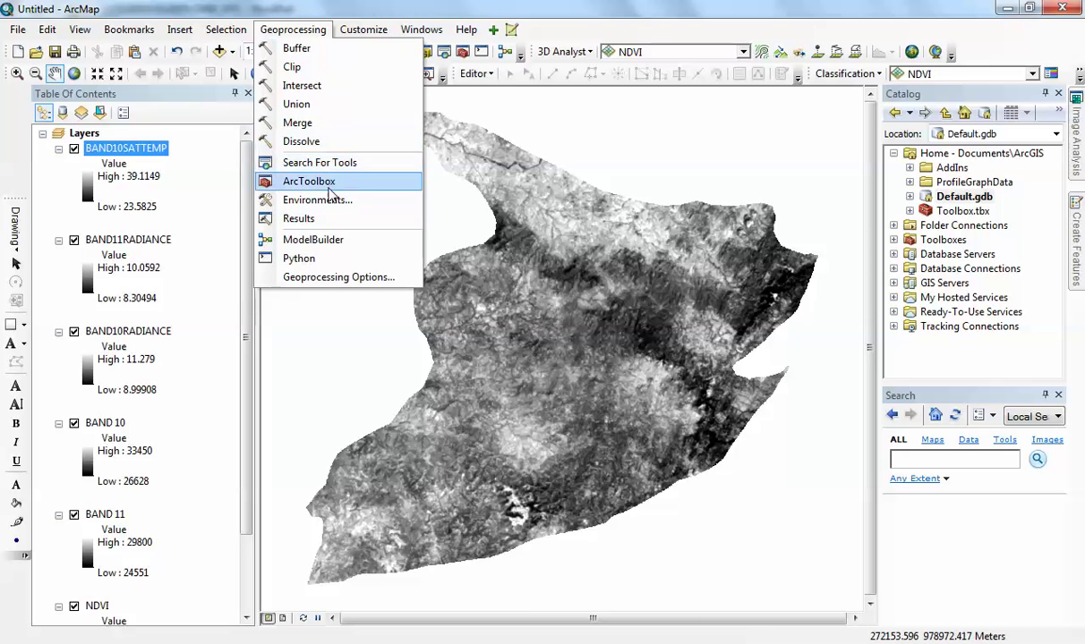
pyautogui.click(329, 225)
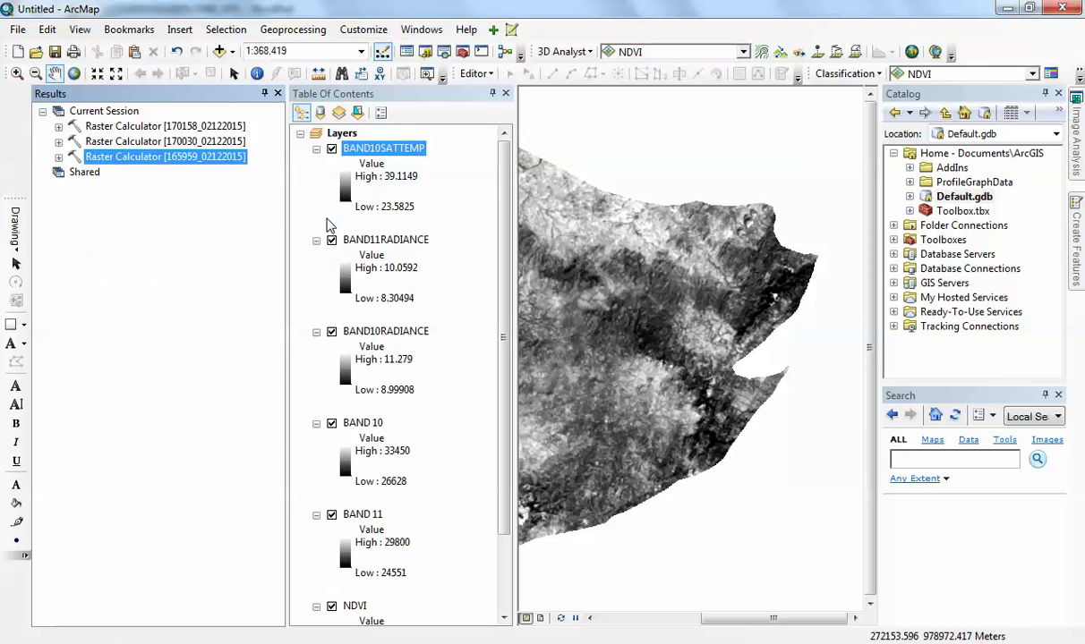
pyautogui.doubleClick(186, 128)
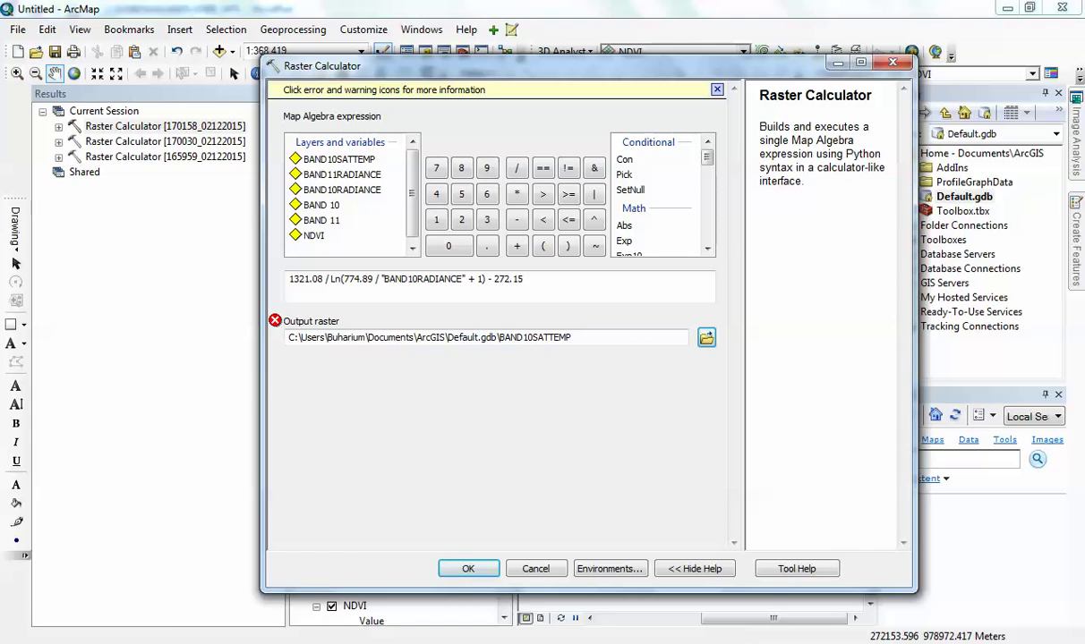
# Replace 1321.08 in the expression with band 11's K2 constant 1201.14 copied from the metadata.
pyautogui.hotkey('alt', 'Tab')
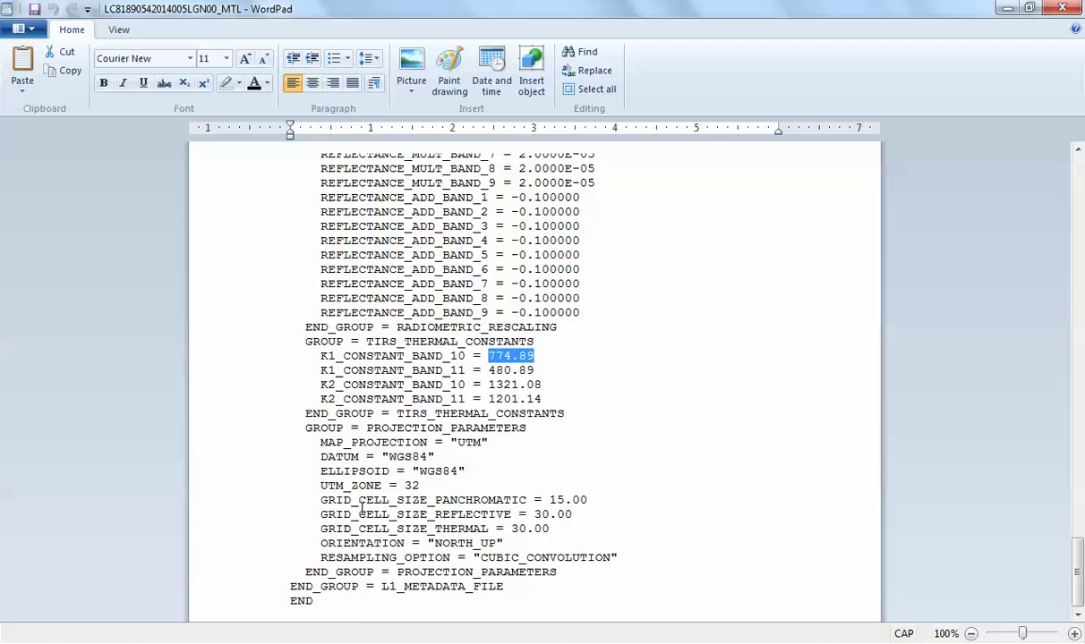
pyautogui.doubleClick(493, 398)
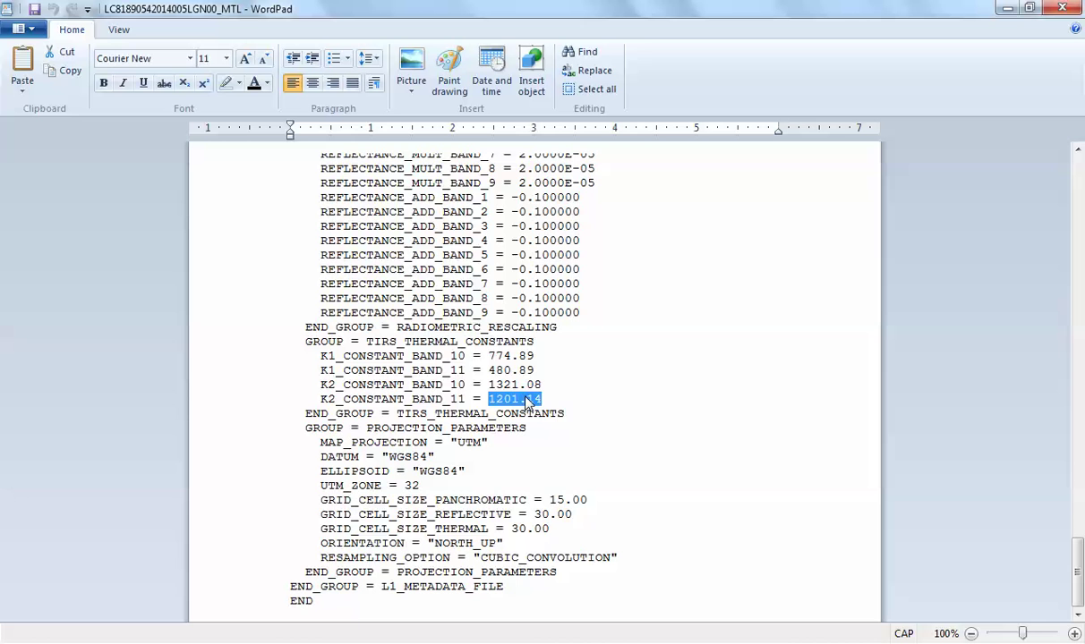
pyautogui.rightClick(527, 400)
pyautogui.click(565, 429)
pyautogui.moveTo(233, 640)
pyautogui.click(320, 603)
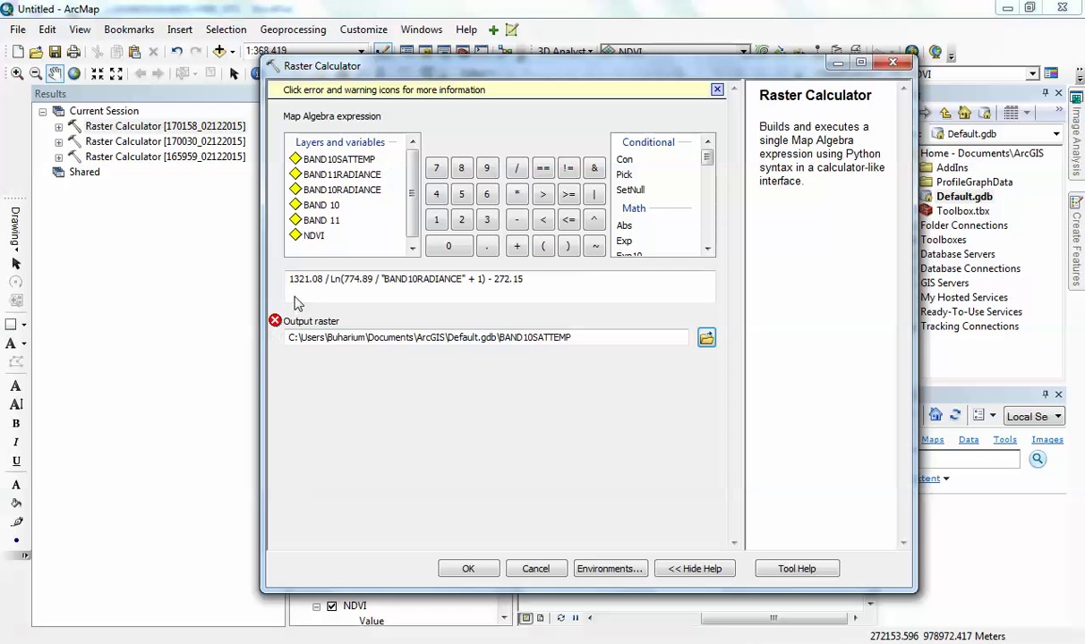
pyautogui.doubleClick(308, 281)
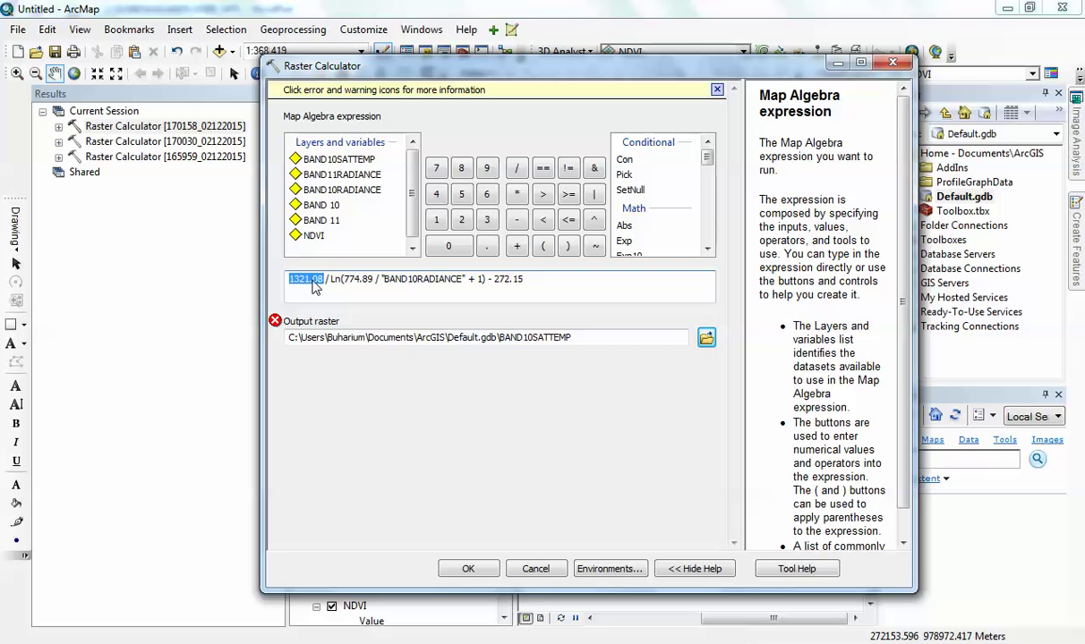
pyautogui.rightClick(338, 283)
pyautogui.click(358, 354)
# Replace 774.89 with band 11's K1 constant 480.89 copied from the metadata.
pyautogui.hotkey('alt', 'Tab')
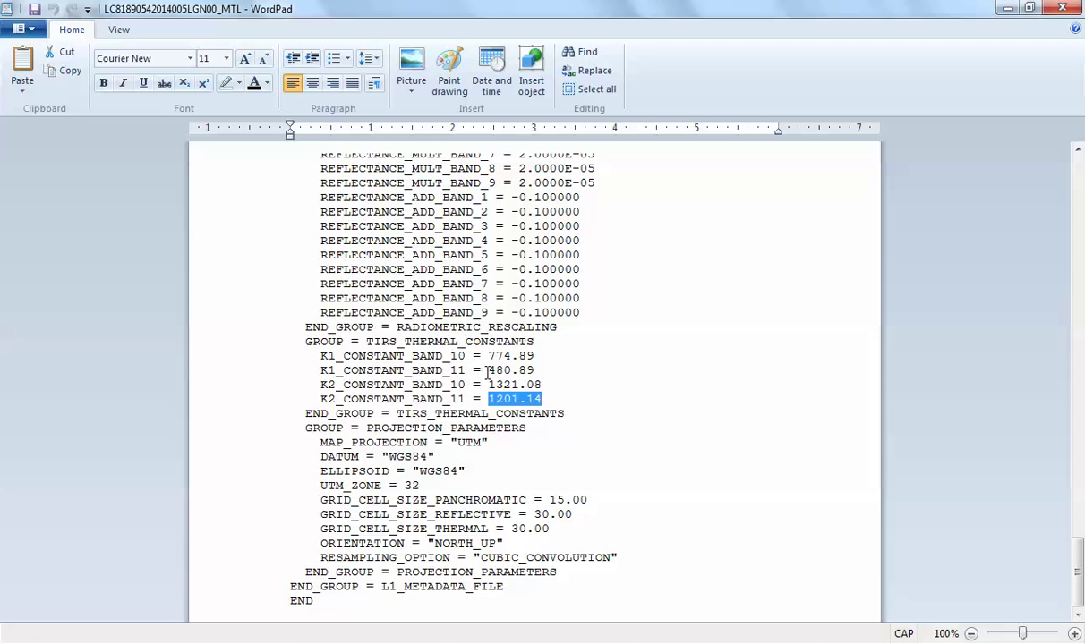
pyautogui.moveTo(488, 371); pyautogui.dragTo(534, 371)
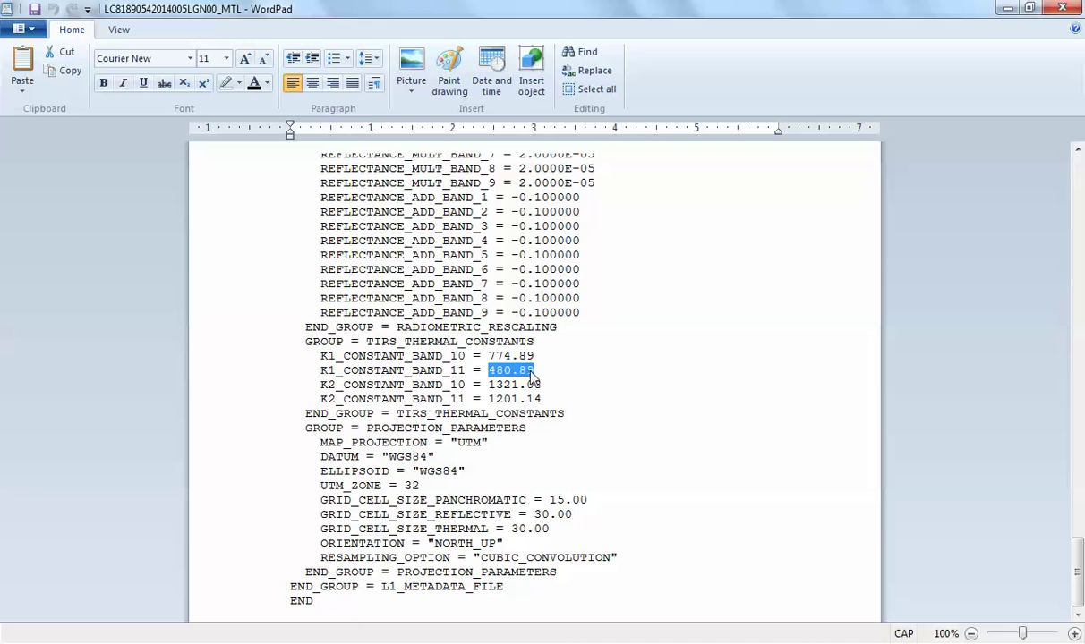
pyautogui.rightClick(530, 374)
pyautogui.click(570, 401)
pyautogui.click(329, 569)
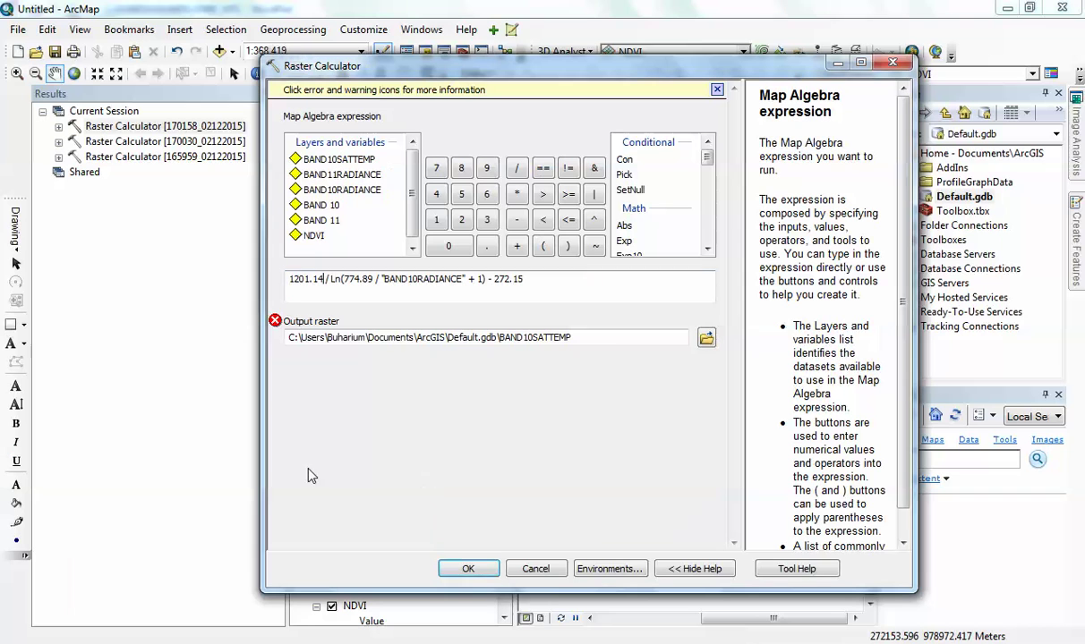
pyautogui.moveTo(343, 279); pyautogui.dragTo(372, 279)
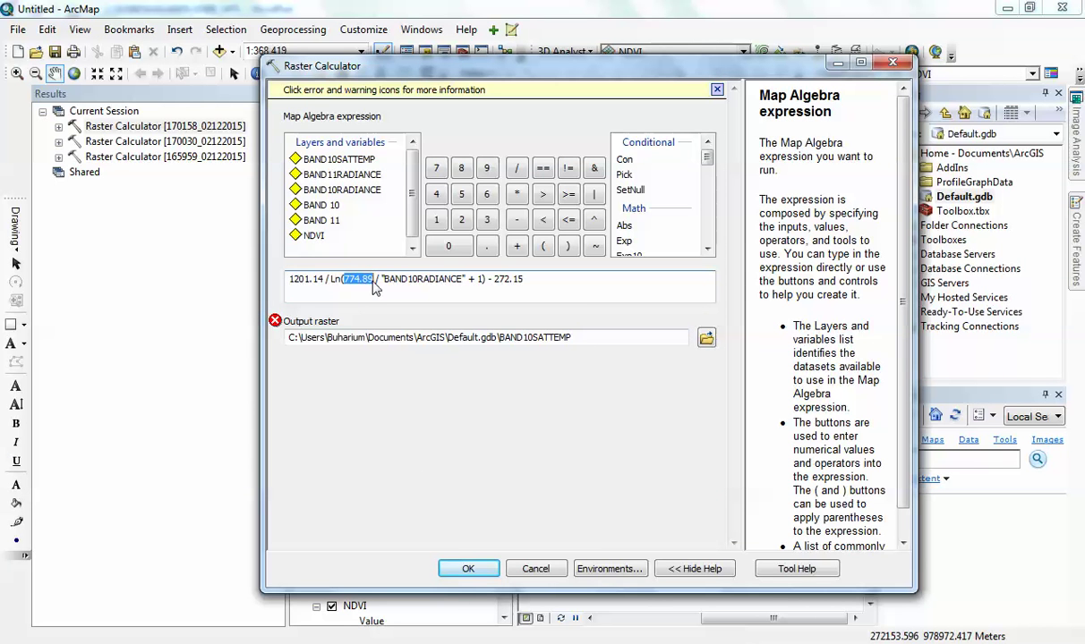
pyautogui.rightClick(363, 281)
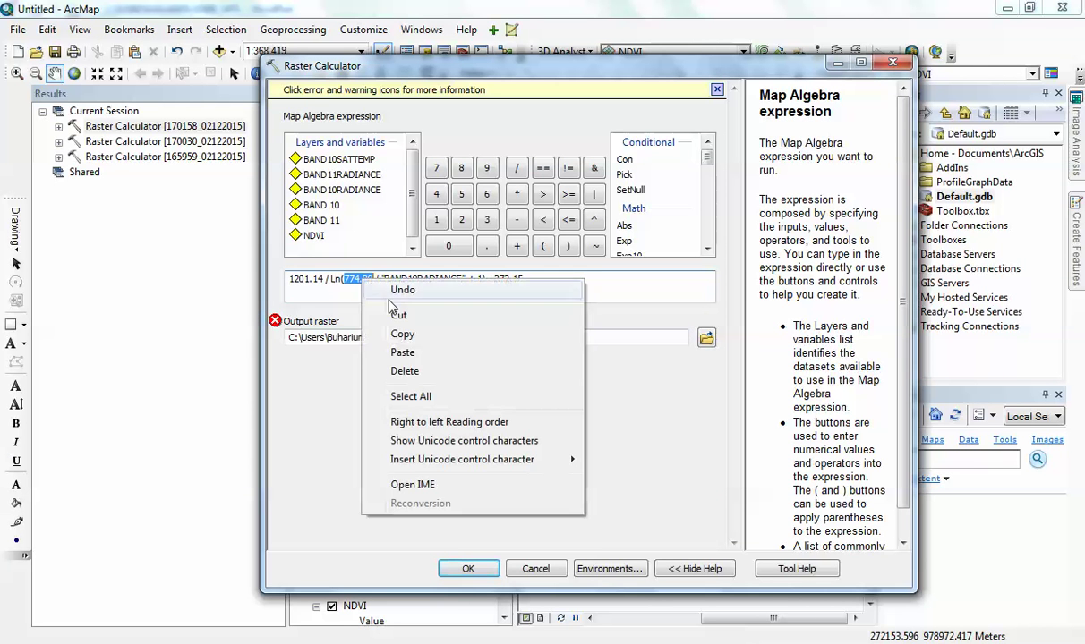
pyautogui.click(405, 354)
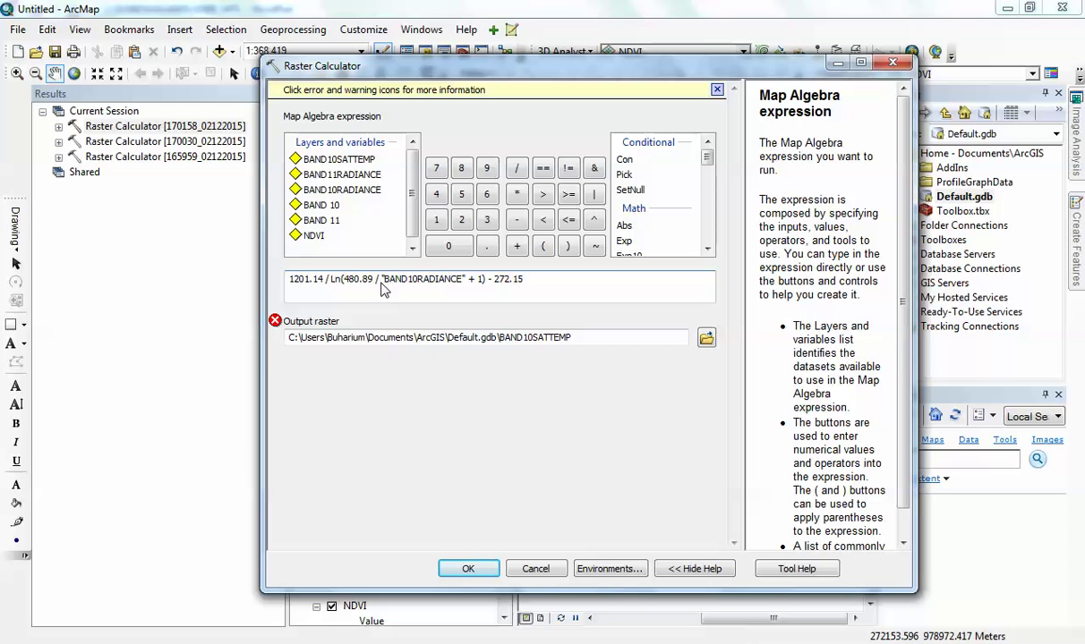
# Swap BAND10RADIANCE for BAND11RADIANCE, name the output BAND11SATTEMP and run the calculation.
pyautogui.moveTo(381, 284); pyautogui.dragTo(451, 296)
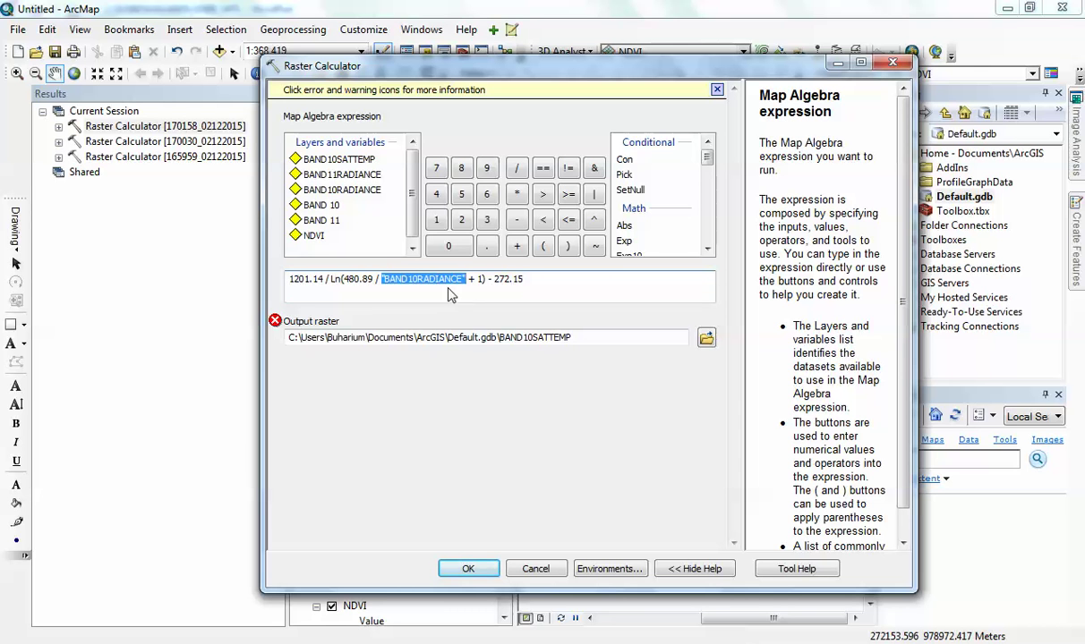
pyautogui.doubleClick(327, 173)
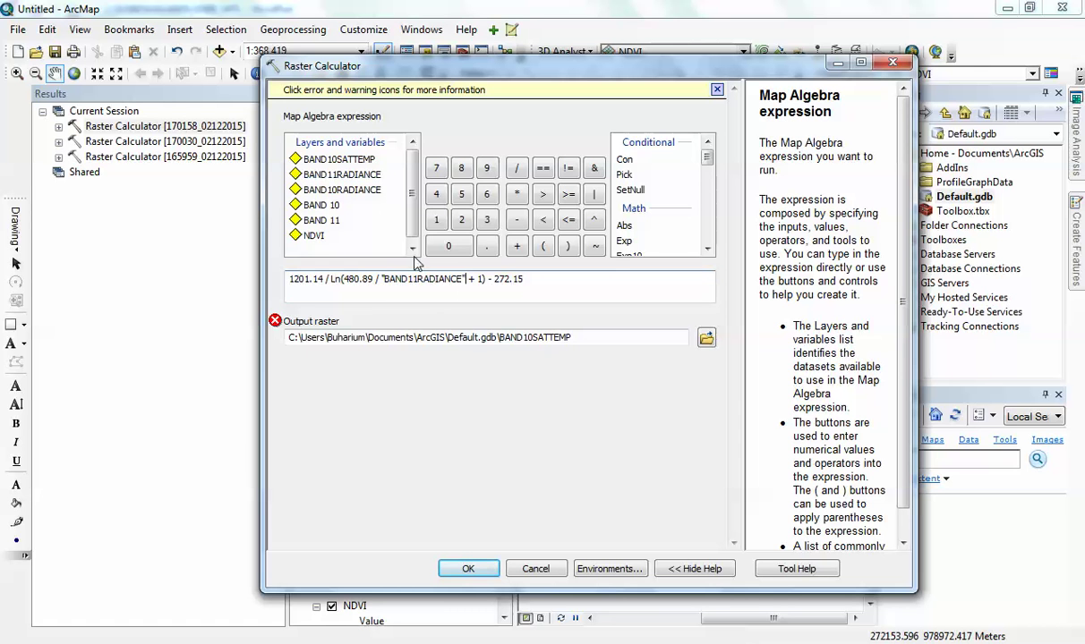
pyautogui.moveTo(492, 279); pyautogui.dragTo(524, 280)
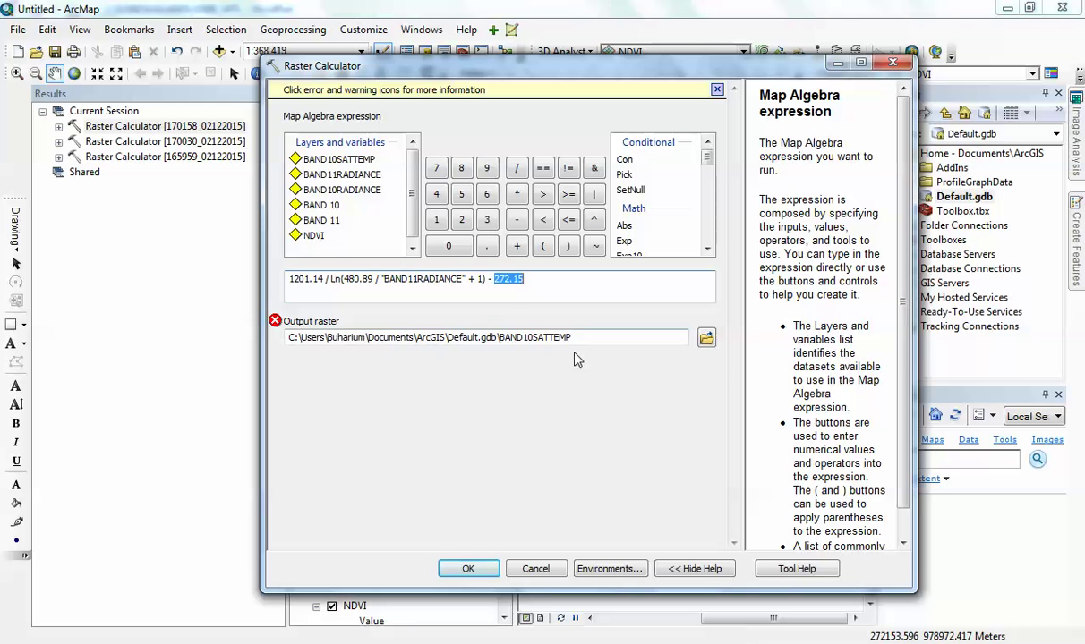
pyautogui.click(505, 335)
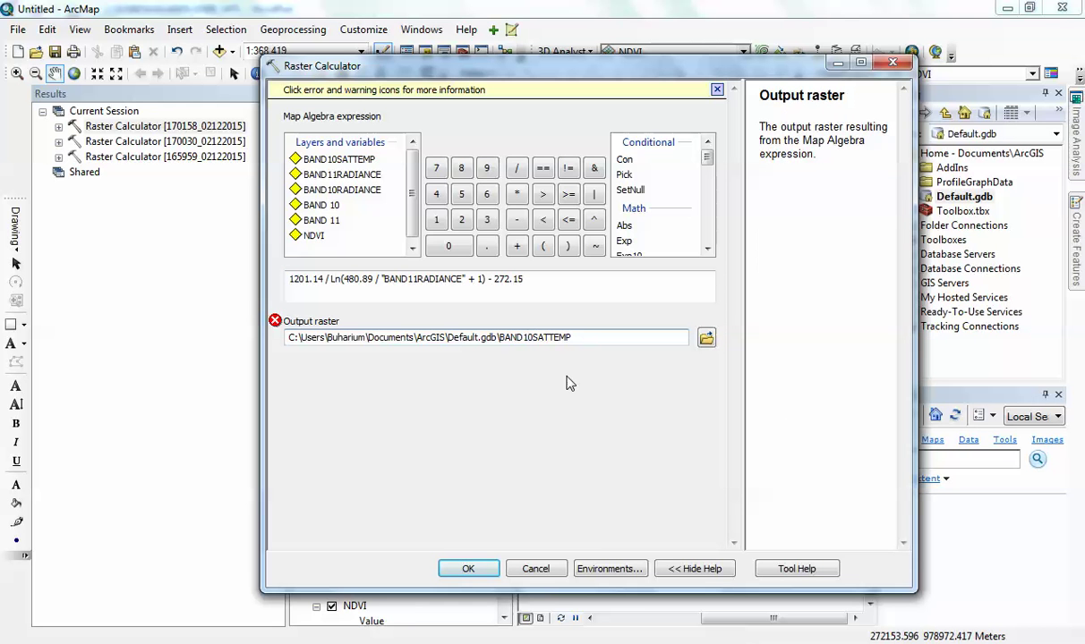
pyautogui.press('BackSpace')
pyautogui.write('1')
pyautogui.click(468, 571)
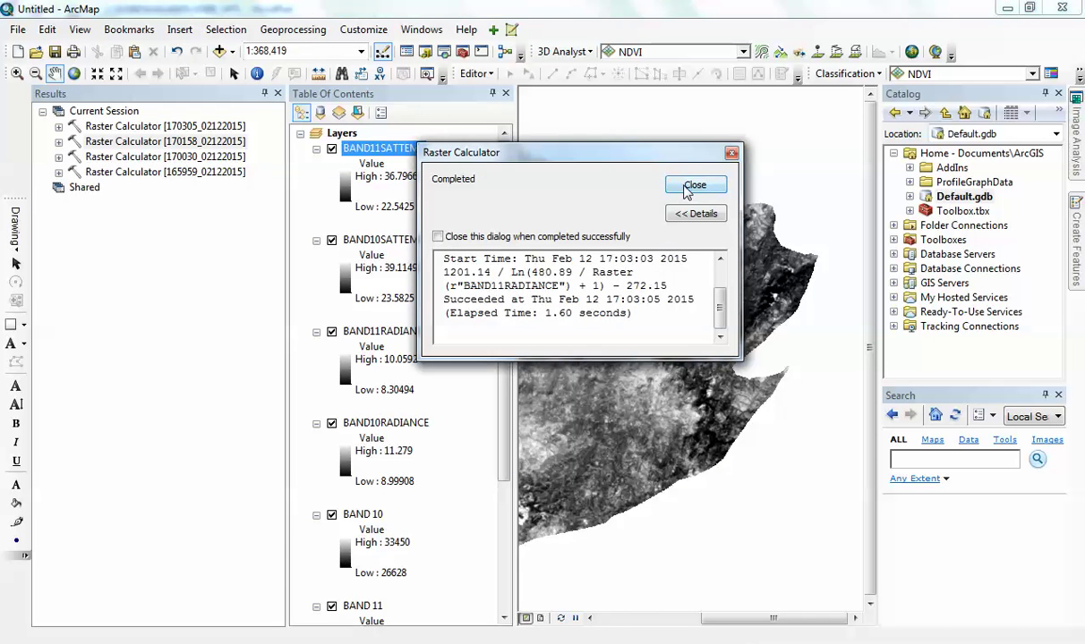
# Dismiss the Band 11 completion report and close the Results window, leaving both temperature layers mapped.
pyautogui.click(694, 186)
pyautogui.click(278, 93)
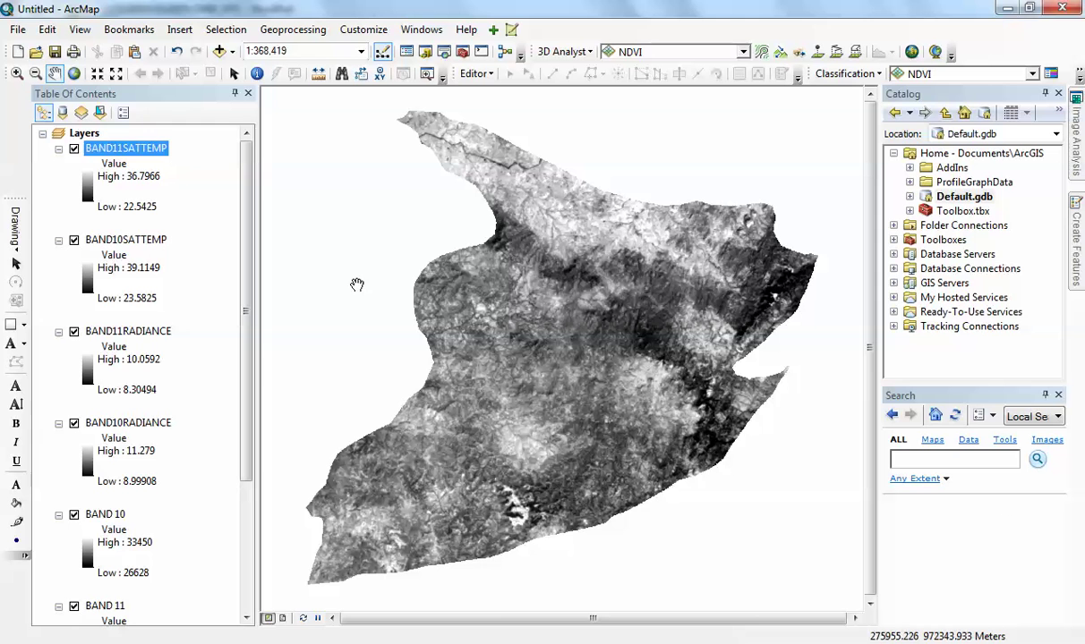
pyautogui.click(920, 459)
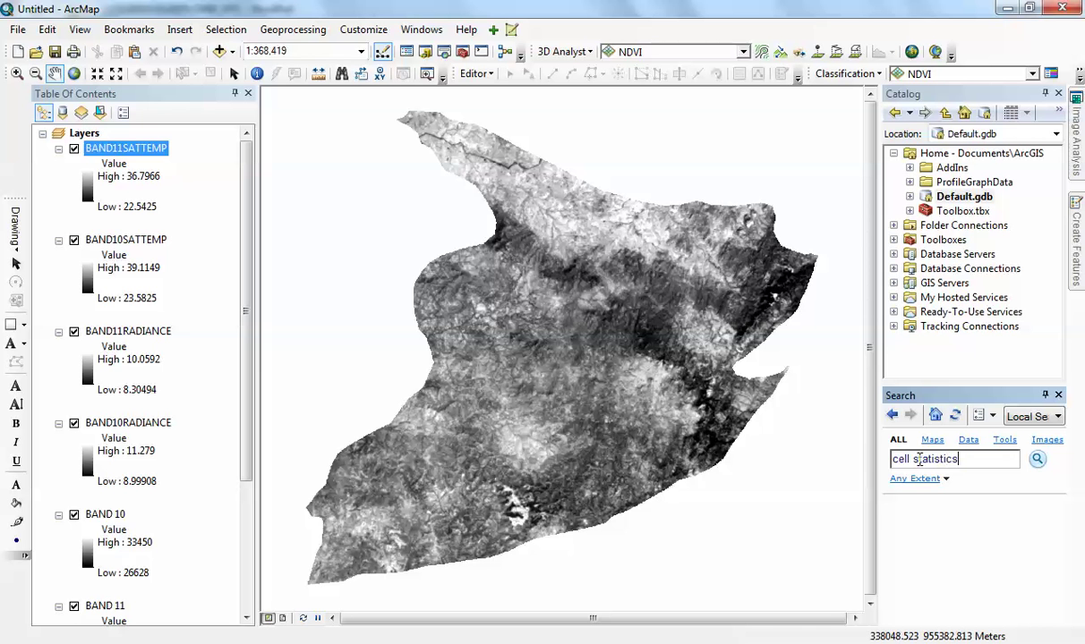
# Average BAND11SATTEMP and BAND10SATTEMP with Cell Statistics (MEAN) into the output SATTEMPBAND1011.
pyautogui.press('Return')
pyautogui.click(940, 523)
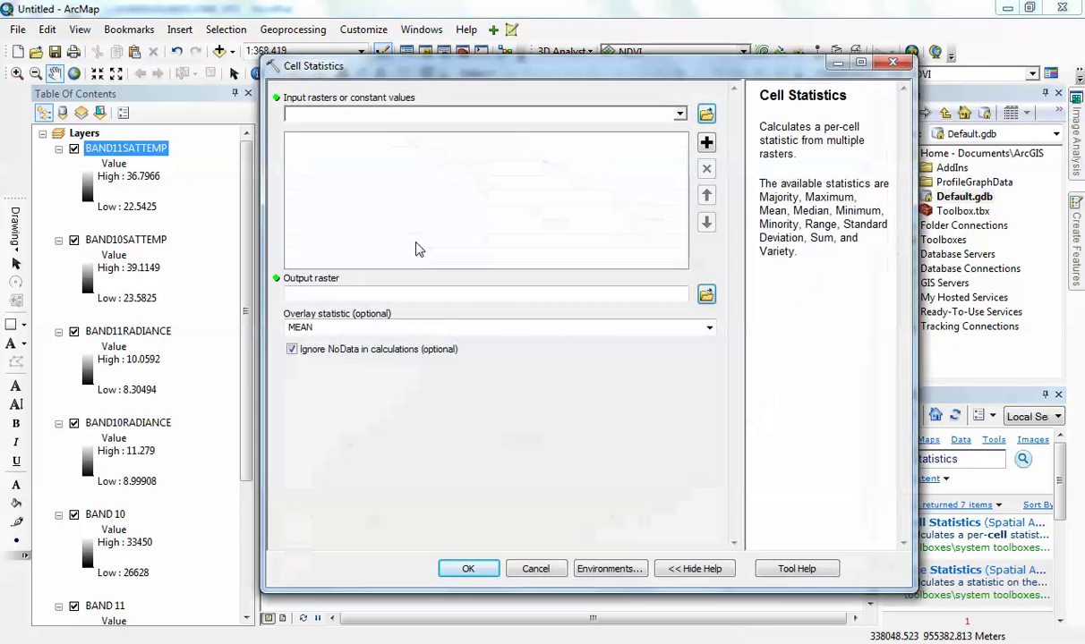
pyautogui.moveTo(148, 144); pyautogui.dragTo(322, 175)
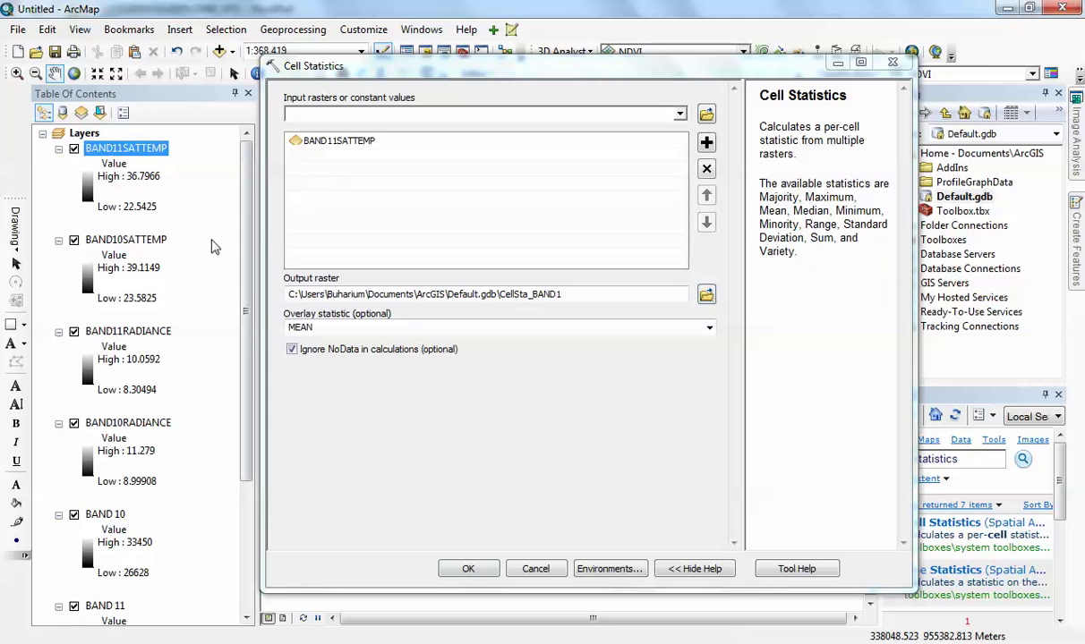
pyautogui.moveTo(143, 240); pyautogui.dragTo(358, 179)
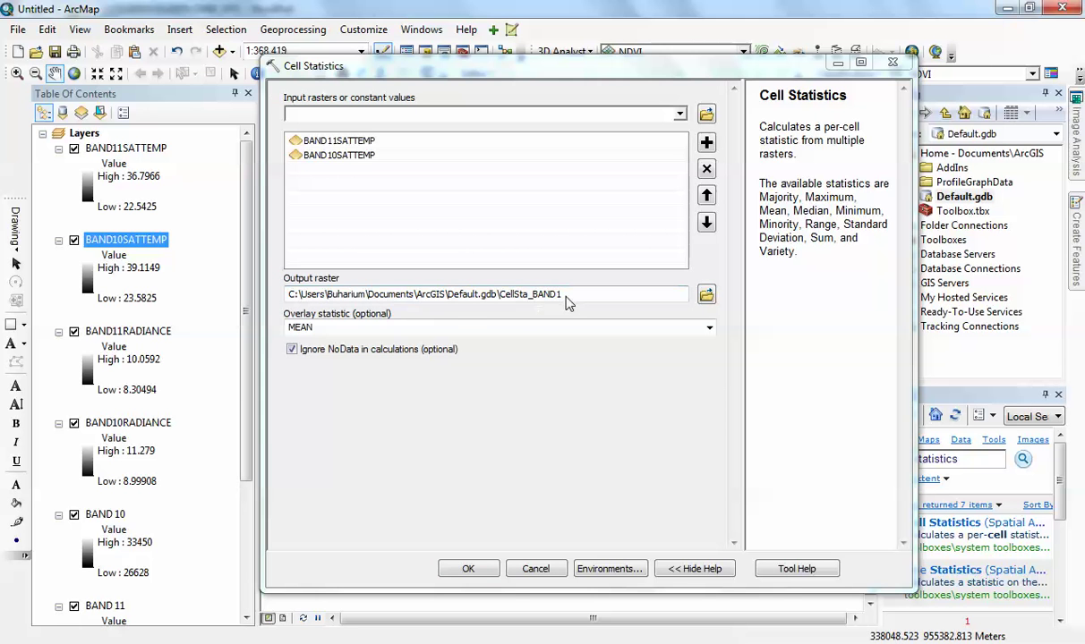
pyautogui.moveTo(562, 298); pyautogui.dragTo(504, 301)
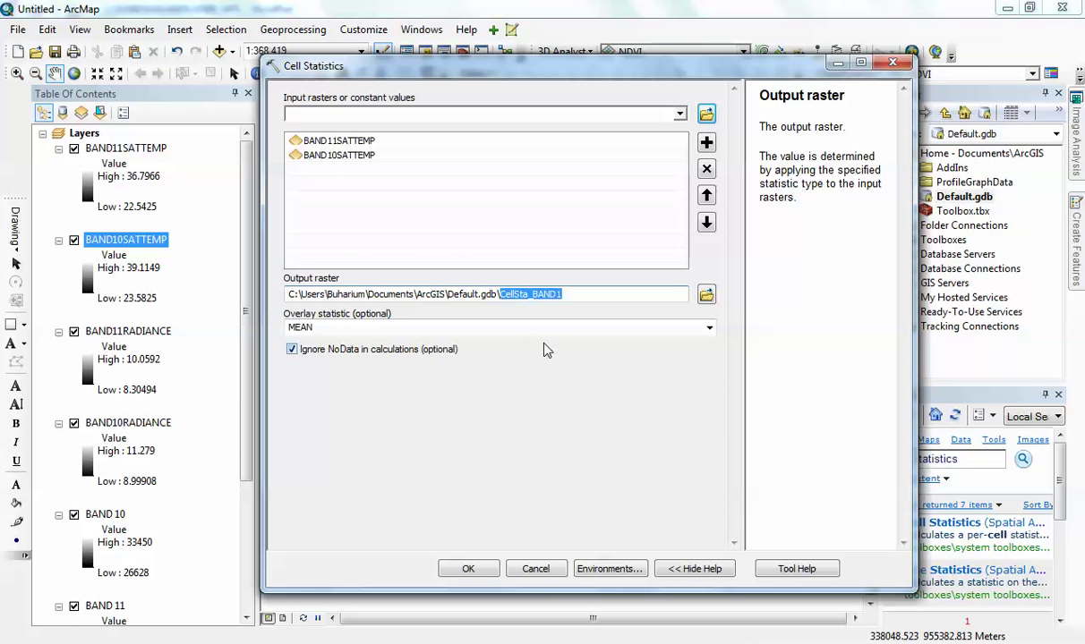
pyautogui.write('SATTEMP')
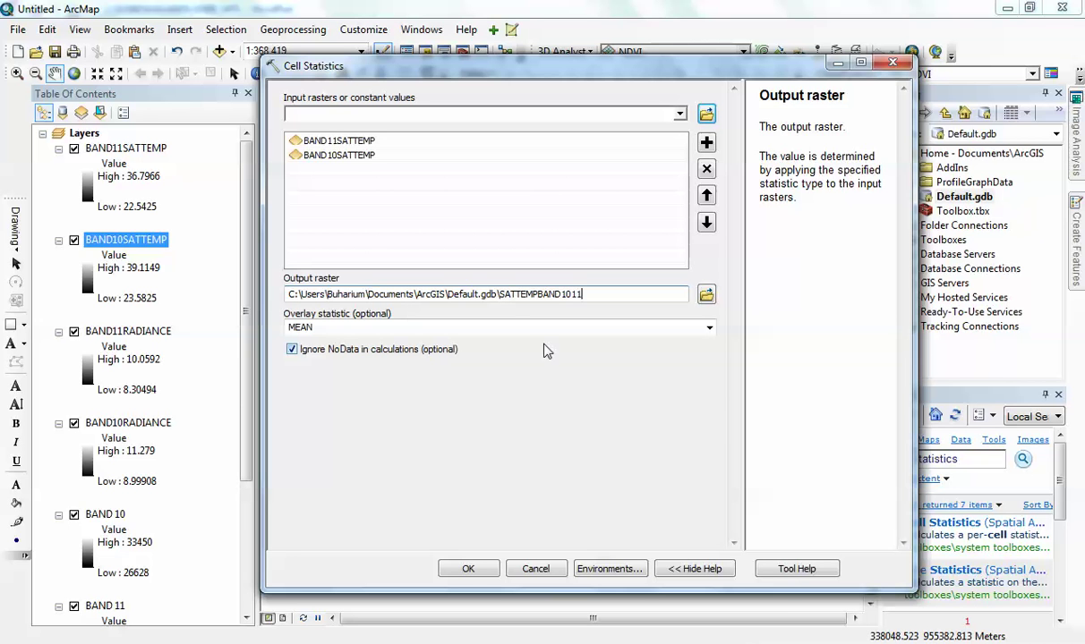
pyautogui.click(709, 328)
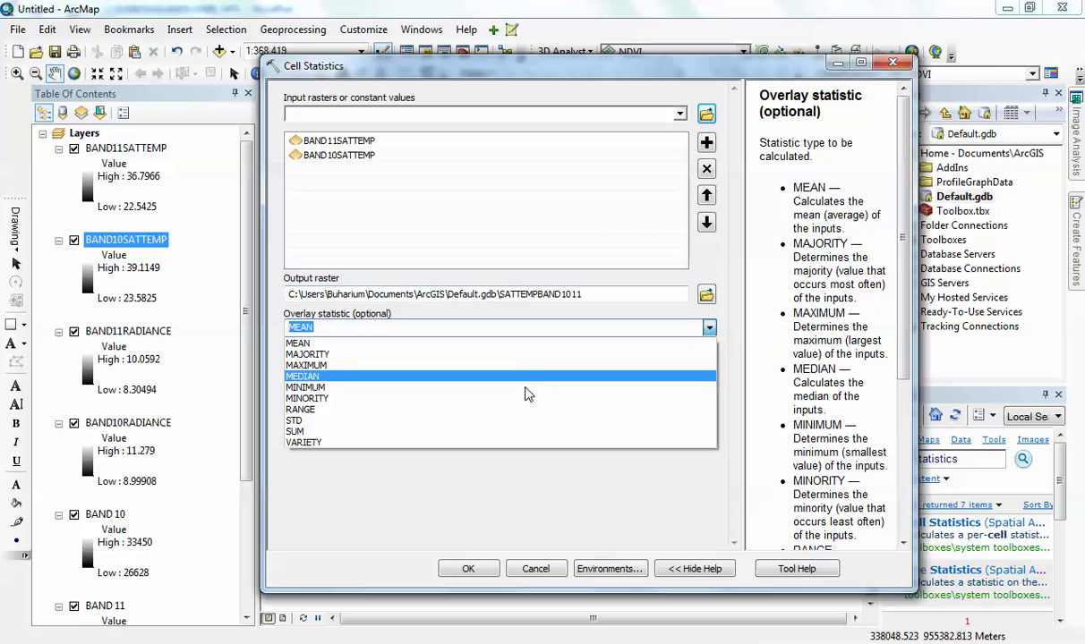
pyautogui.click(376, 344)
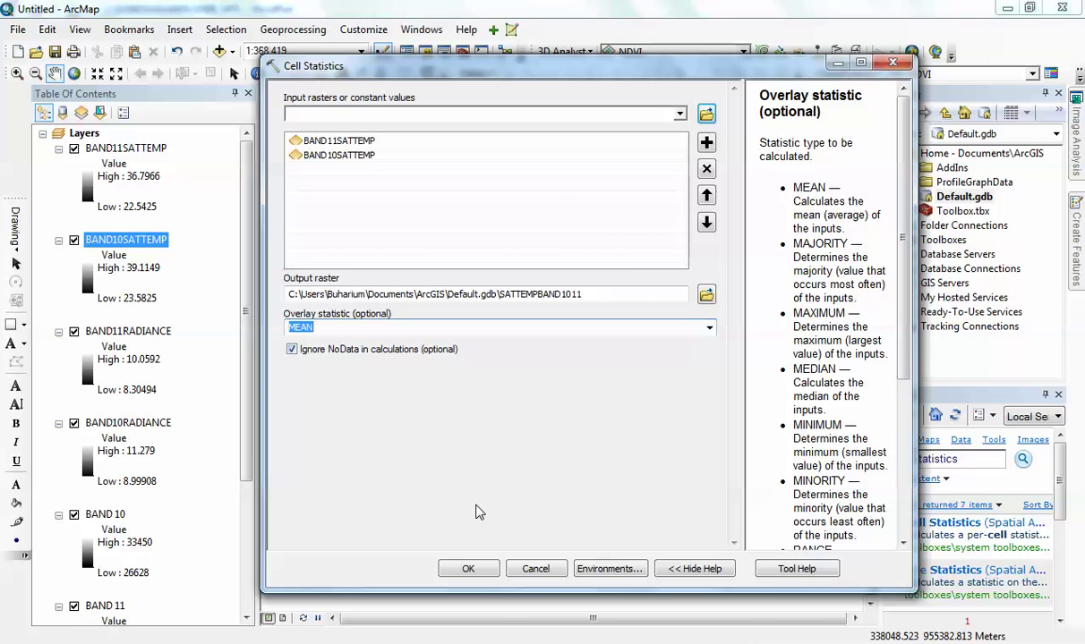
pyautogui.click(468, 571)
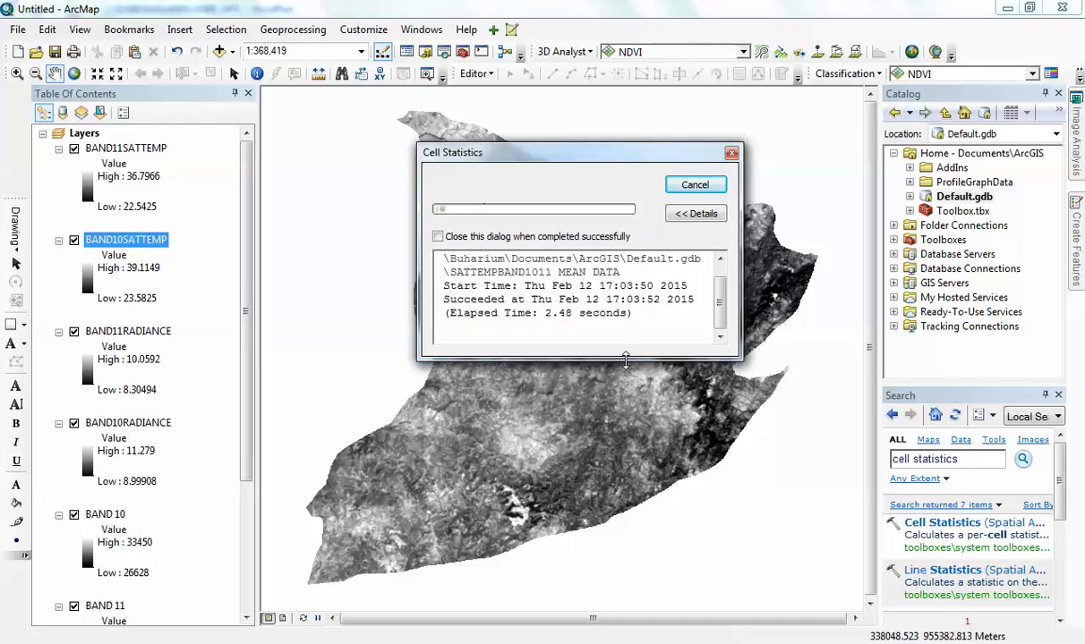
pyautogui.click(695, 190)
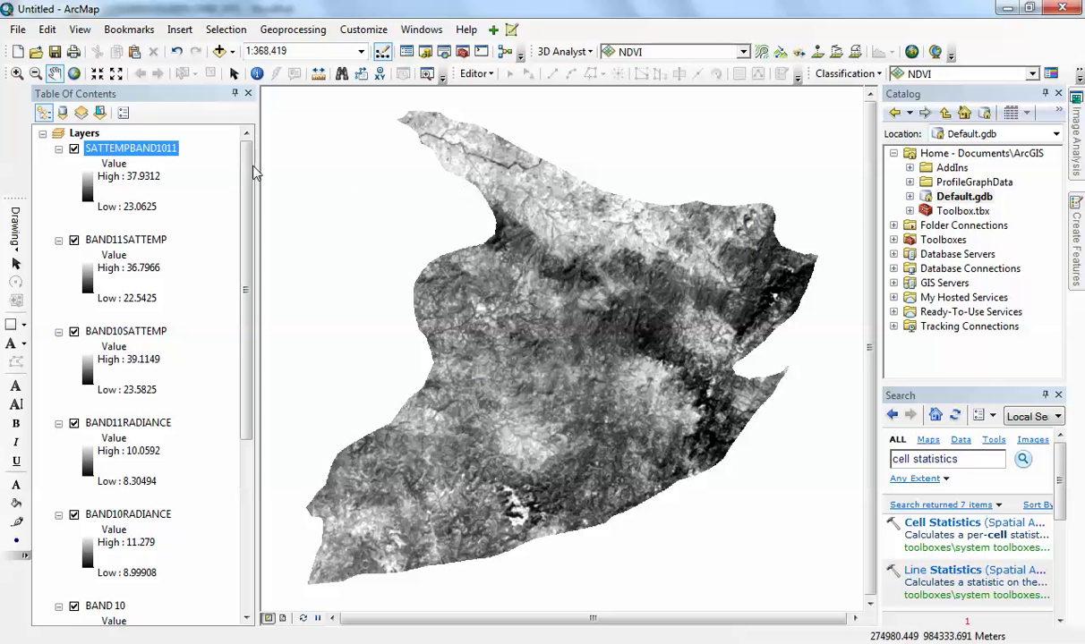
# Apply the blue-to-red colour ramp to SATTEMPBAND1011 in its layer symbology.
pyautogui.doubleClick(113, 152)
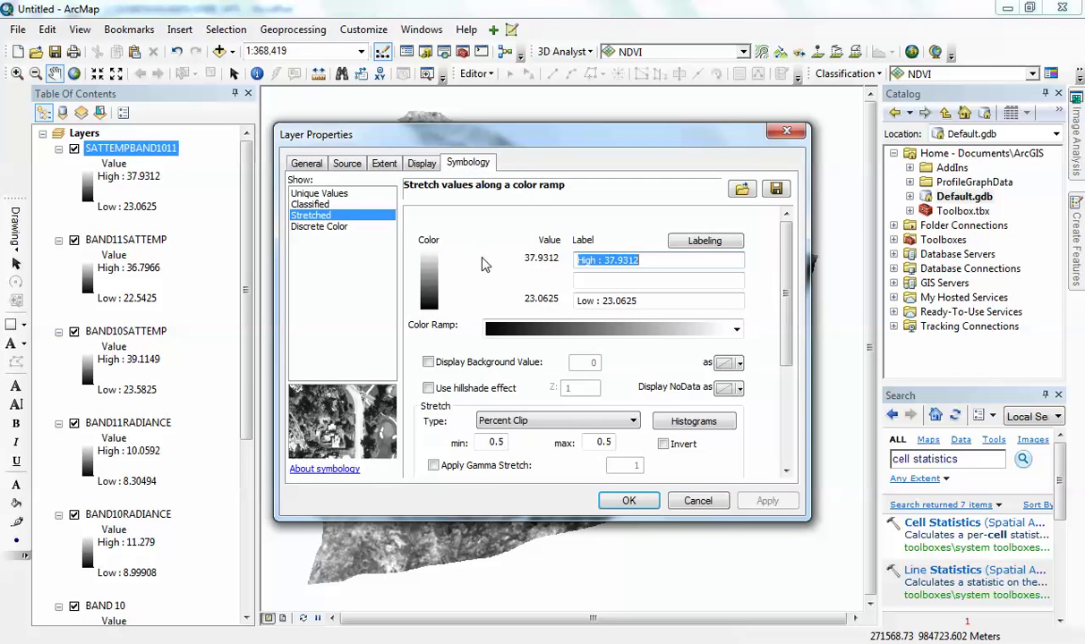
pyautogui.click(555, 324)
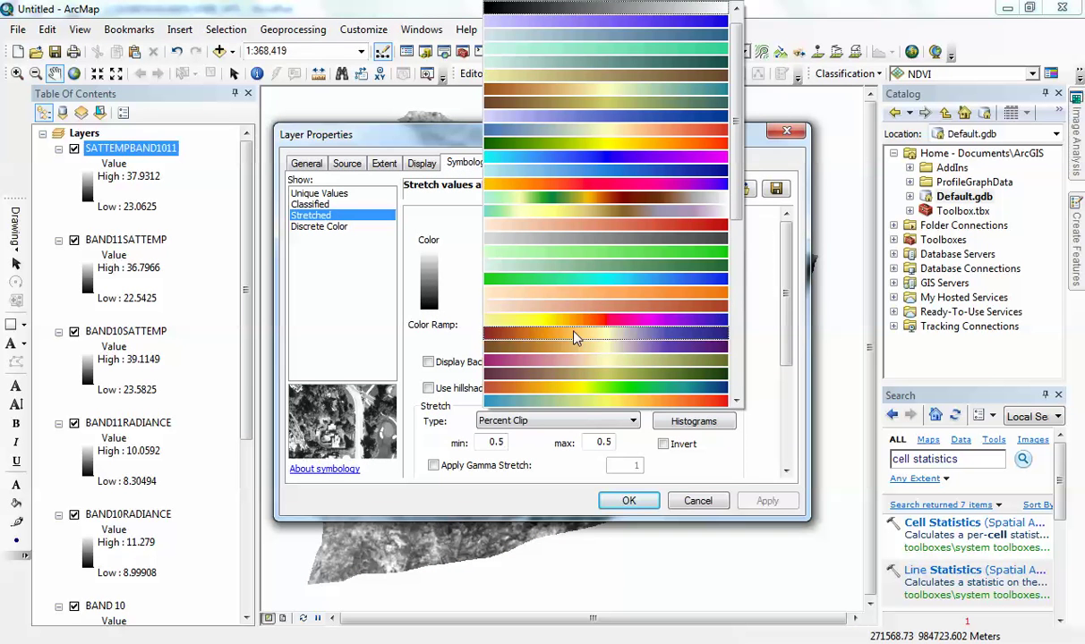
pyautogui.click(595, 132)
pyautogui.click(626, 500)
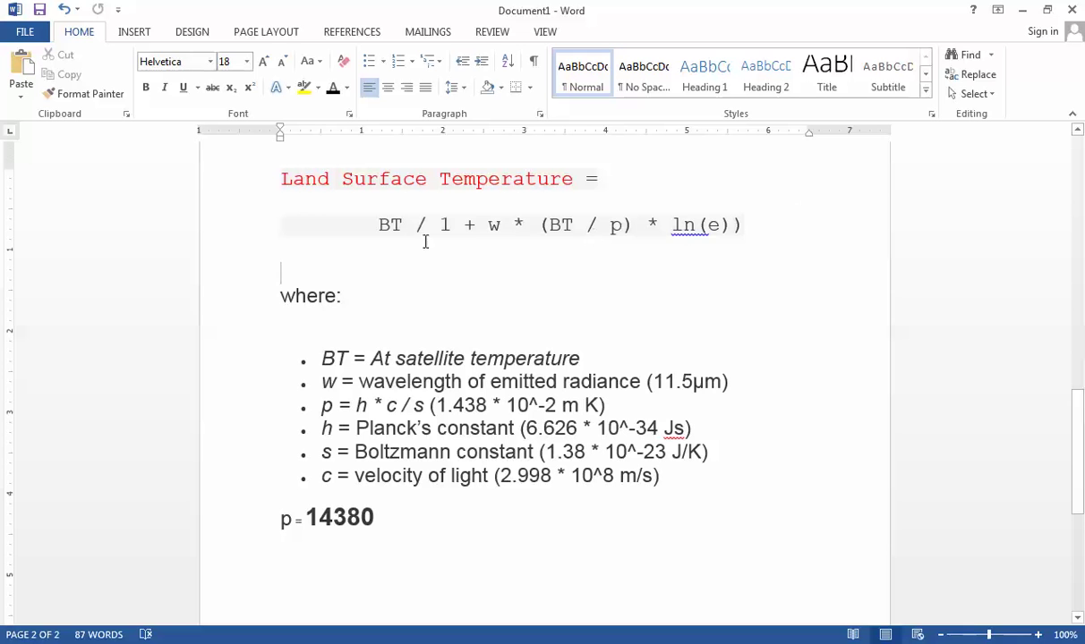
# Review the LST formula's emissivity term and the Deriving LSE section in Word, then return to ArcMap.
pyautogui.moveTo(390, 229); pyautogui.dragTo(739, 226)
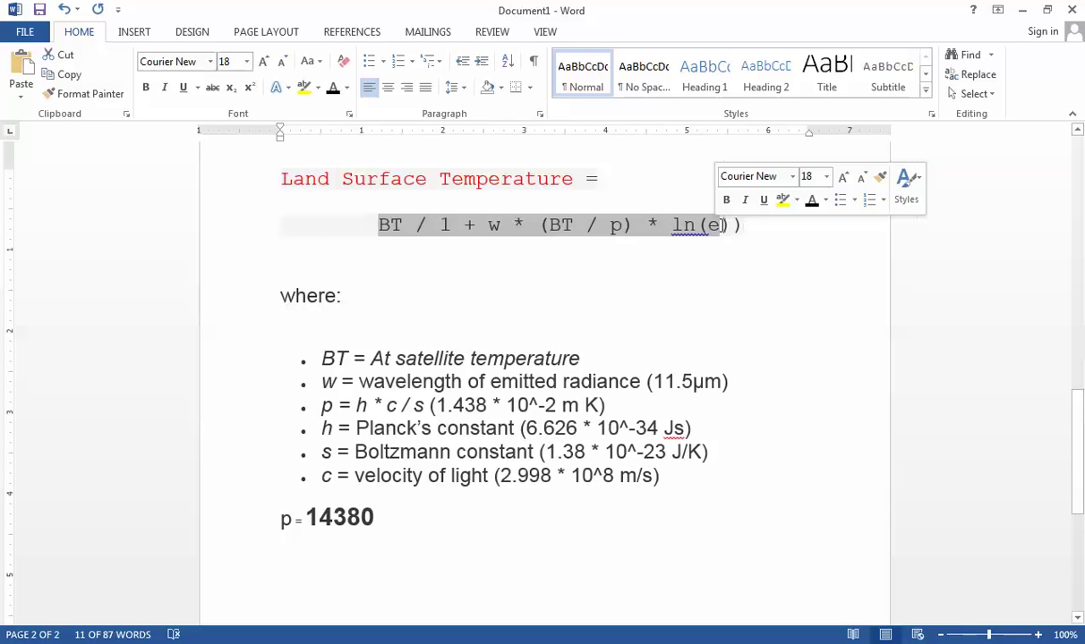
pyautogui.click(719, 225)
pyautogui.doubleClick(718, 226)
pyautogui.scroll(10, 642, 278)
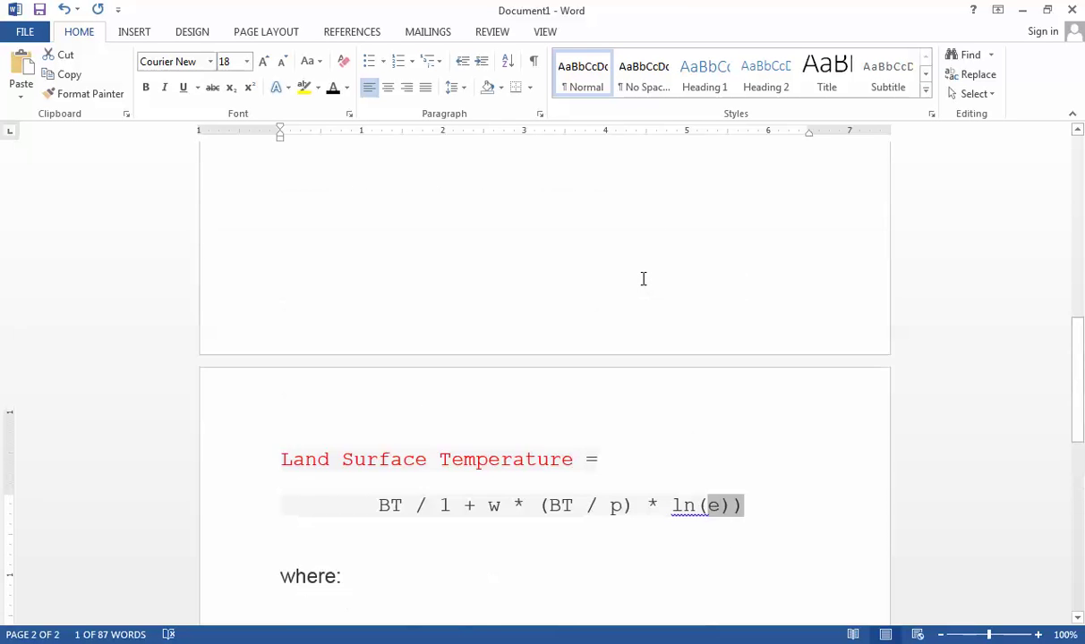
pyautogui.scroll(8, 642, 279)
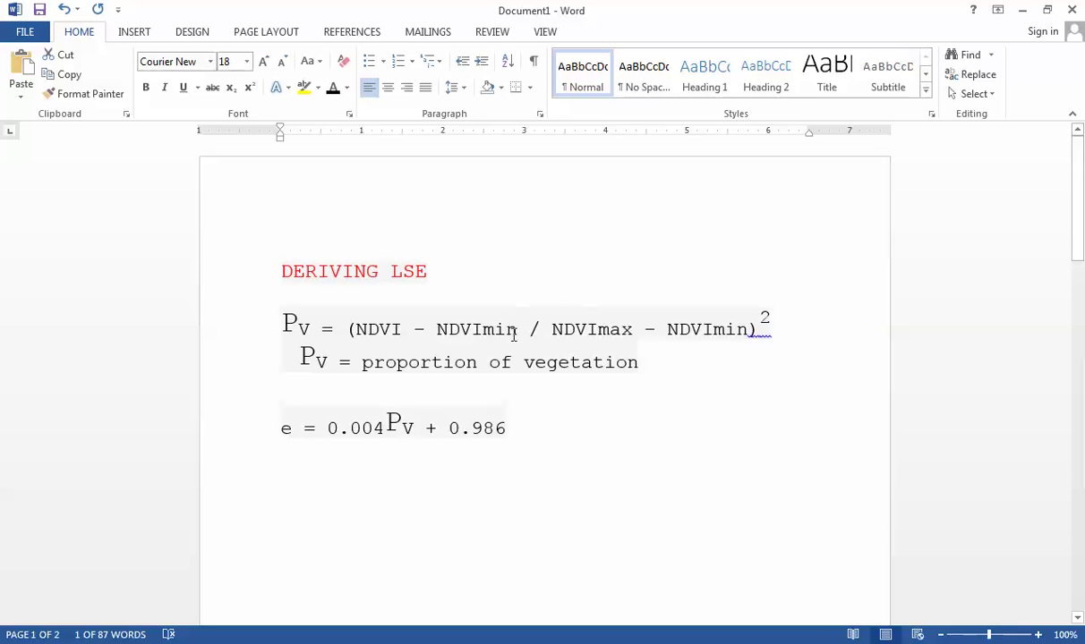
pyautogui.scroll(-1, 402, 301)
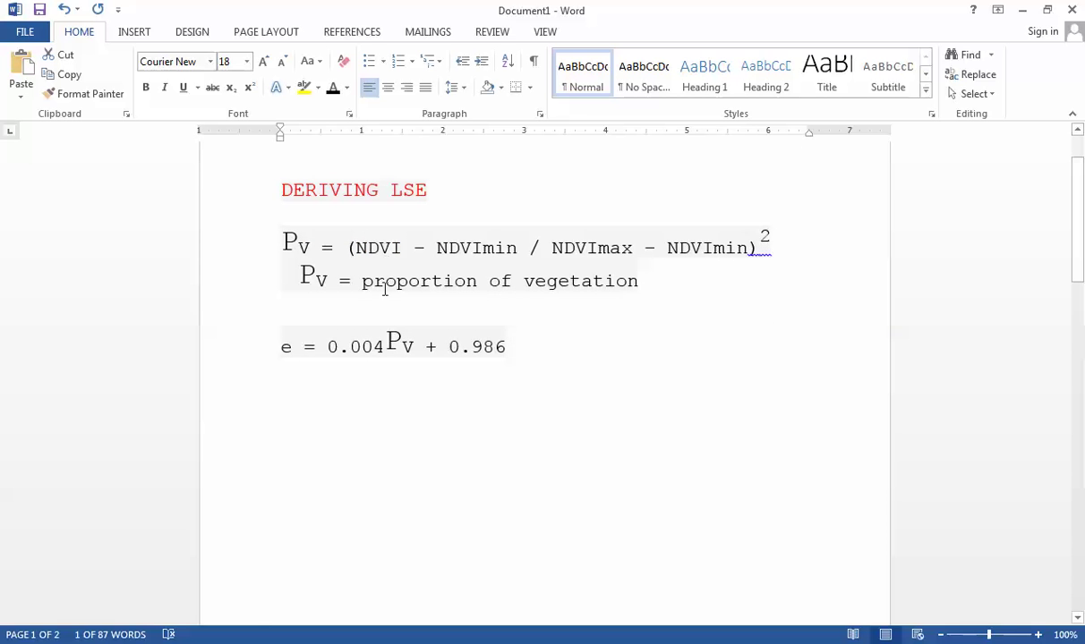
pyautogui.hotkey('alt', 'Tab')
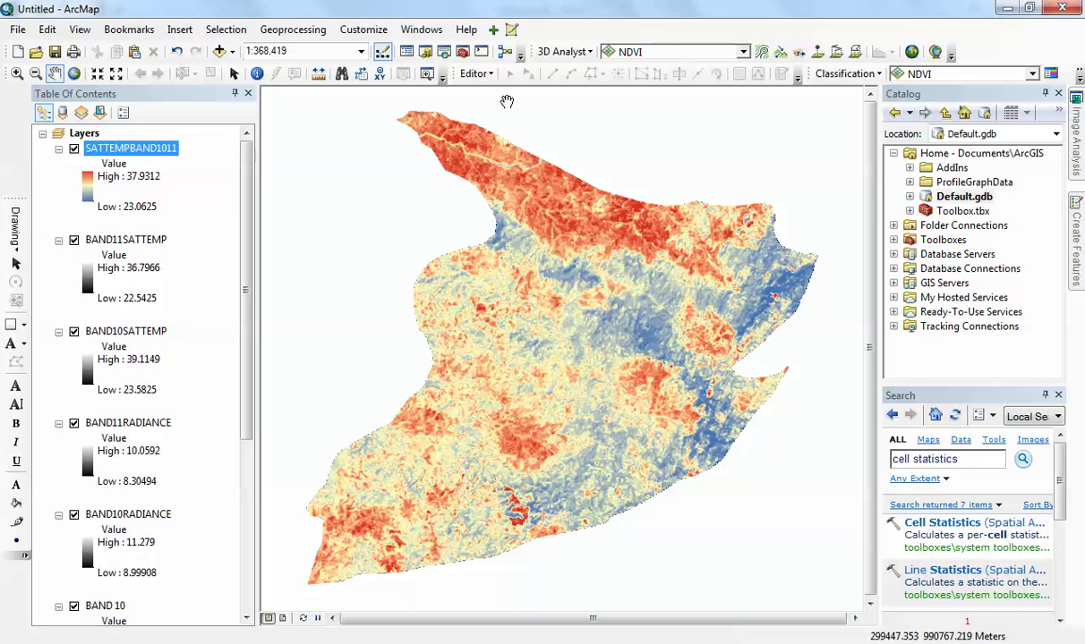
# Open the Raster Calculator and enter Square("NDVI" using the Square function and NDVI layer.
pyautogui.scroll(-5, 84, 517)
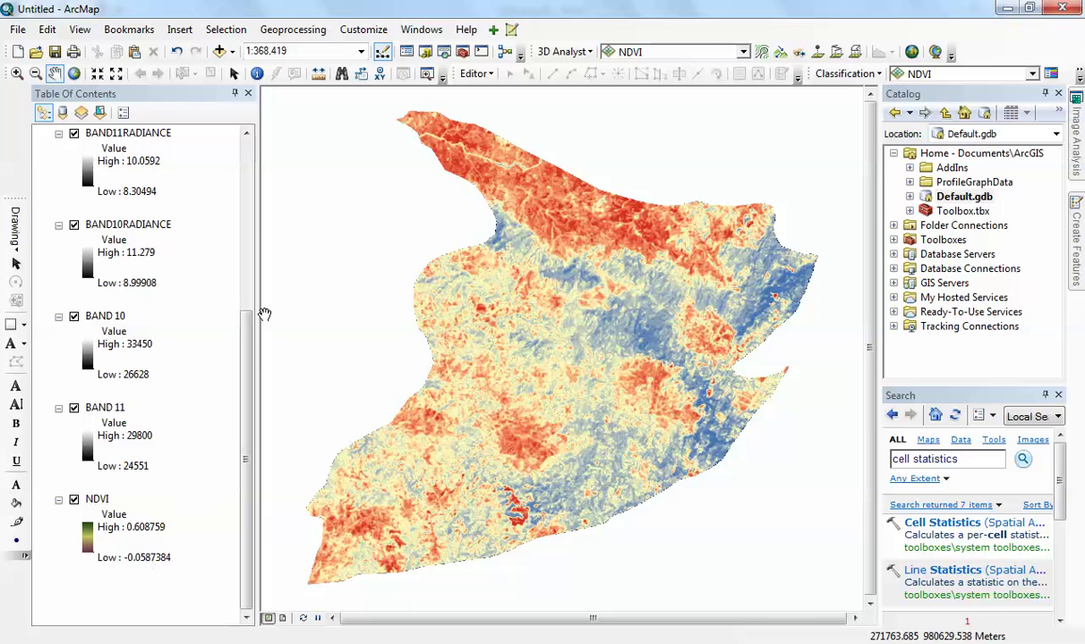
pyautogui.click(492, 30)
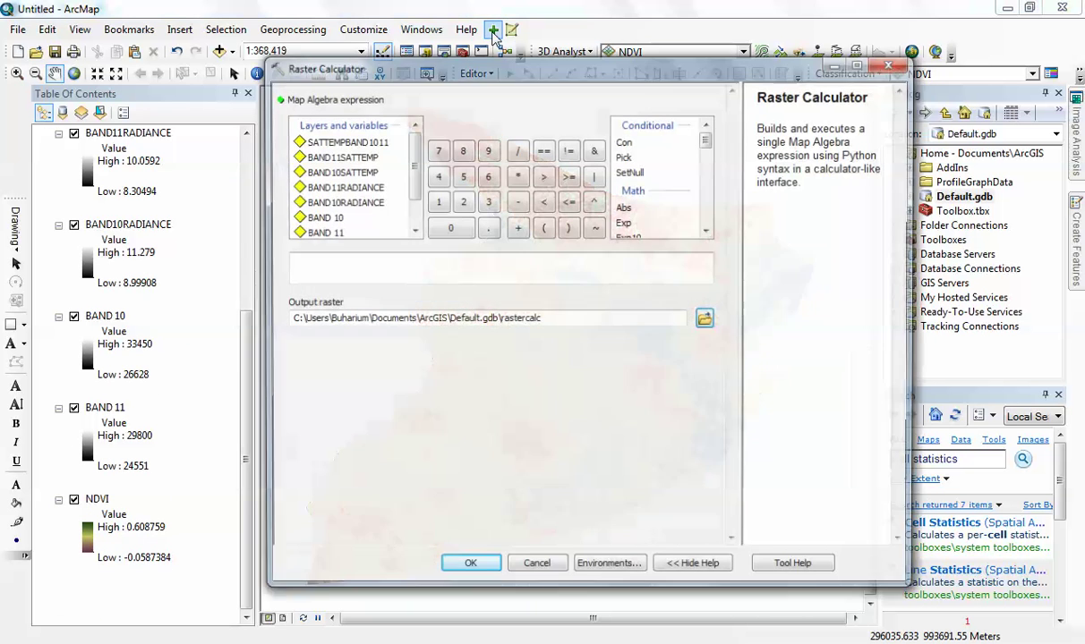
pyautogui.hotkey('alt', 'Tab')
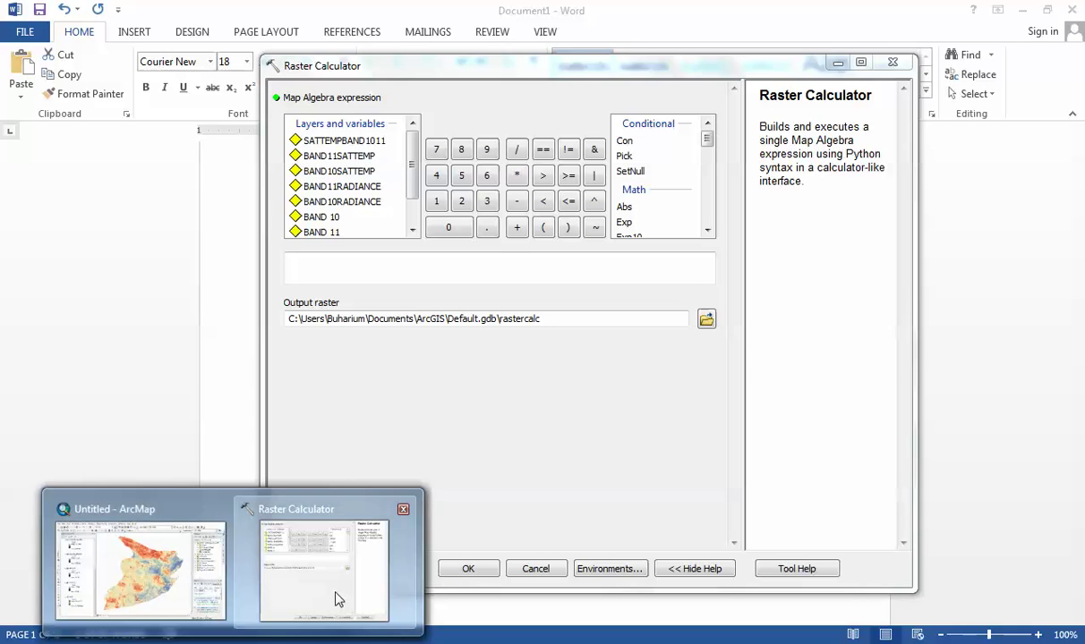
pyautogui.click(337, 595)
pyautogui.moveTo(708, 143); pyautogui.dragTo(707, 170)
pyautogui.doubleClick(630, 194)
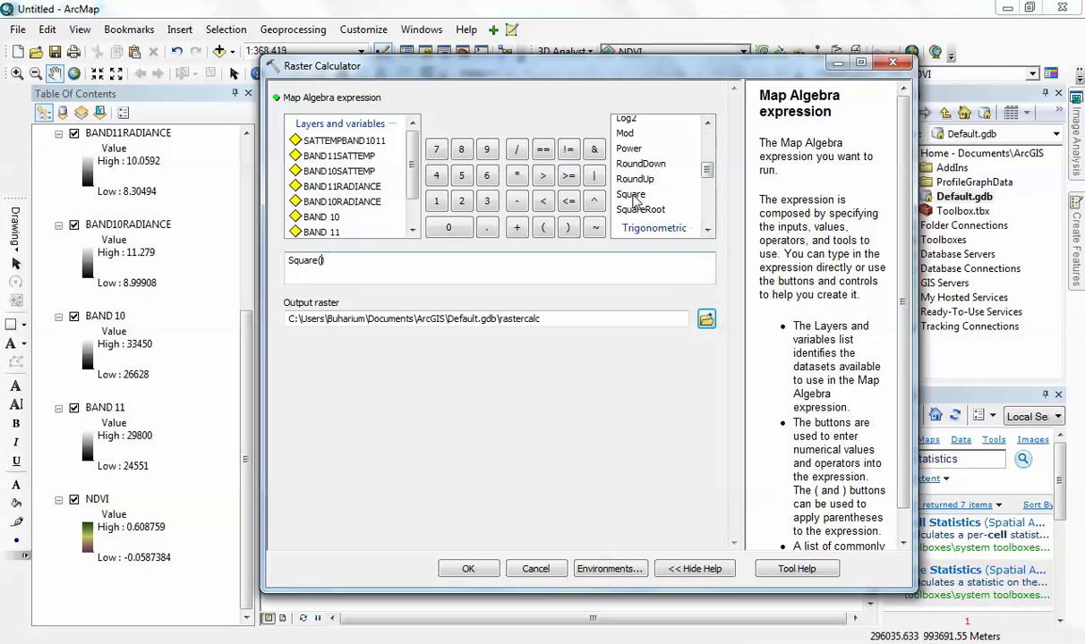
pyautogui.moveTo(414, 183); pyautogui.dragTo(414, 204)
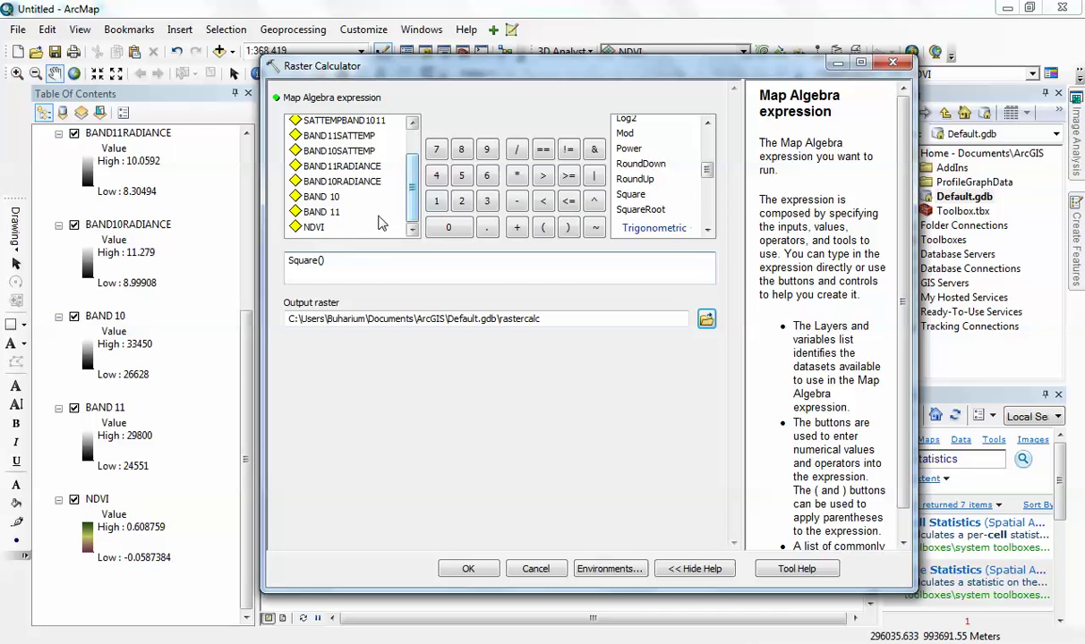
pyautogui.doubleClick(313, 227)
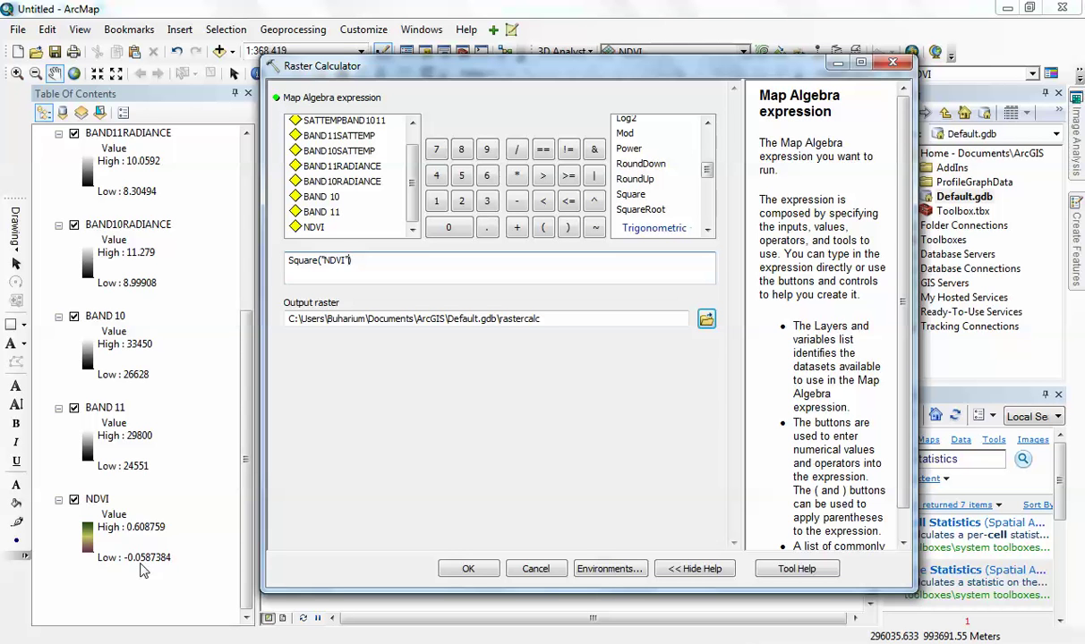
# Add + 0.0587384 / after NDVI in the expression using the calculator keypad.
pyautogui.click(516, 229)
pyautogui.click(448, 227)
pyautogui.click(486, 228)
pyautogui.click(448, 227)
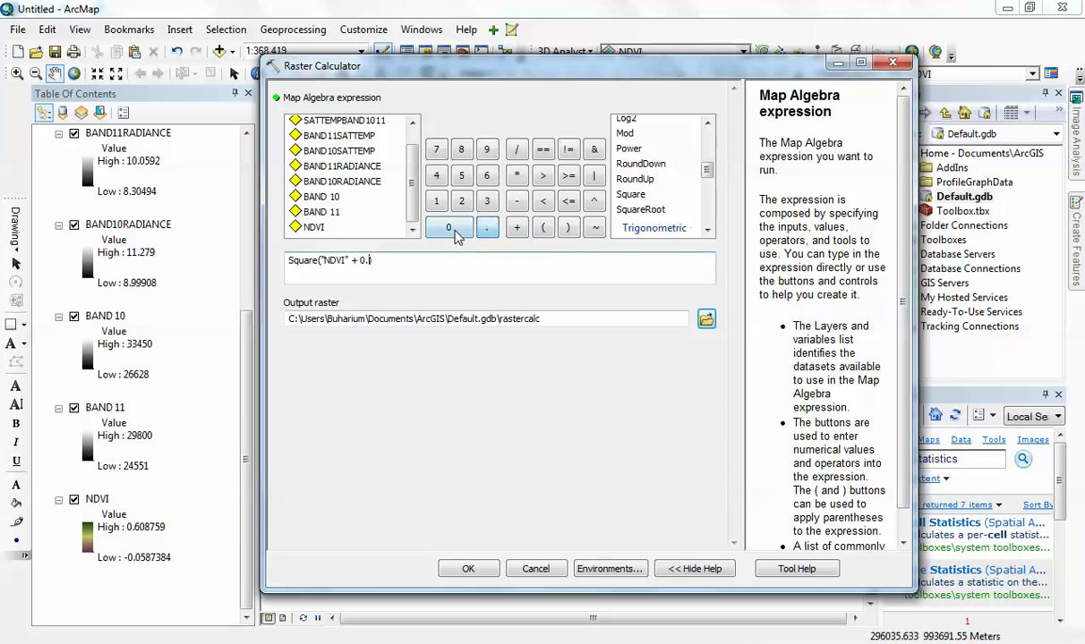
pyautogui.click(462, 179)
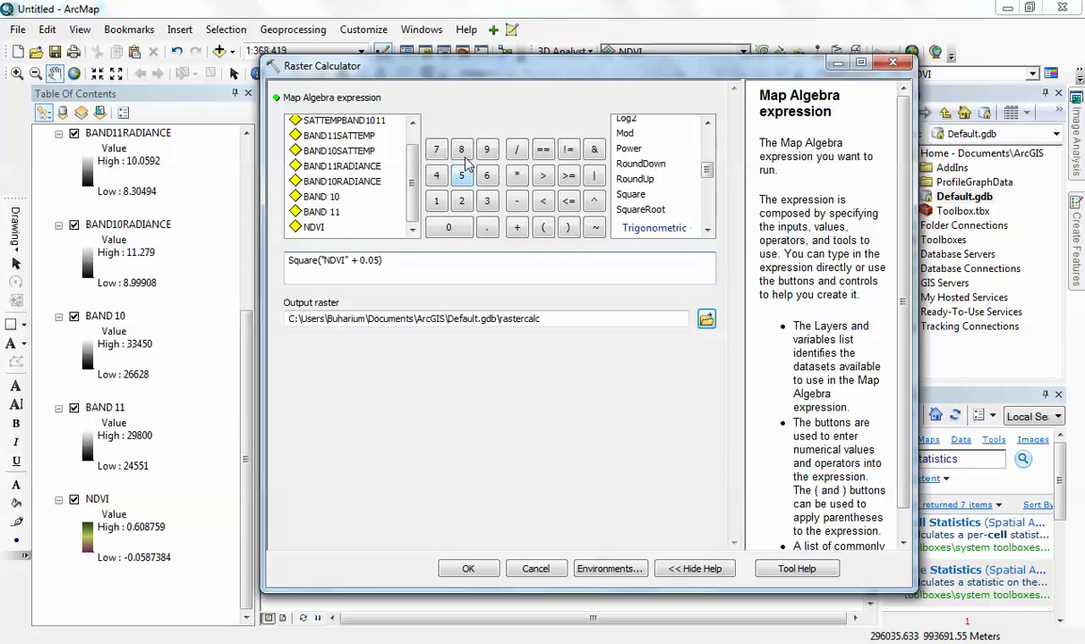
pyautogui.click(461, 150)
pyautogui.click(438, 151)
pyautogui.click(486, 201)
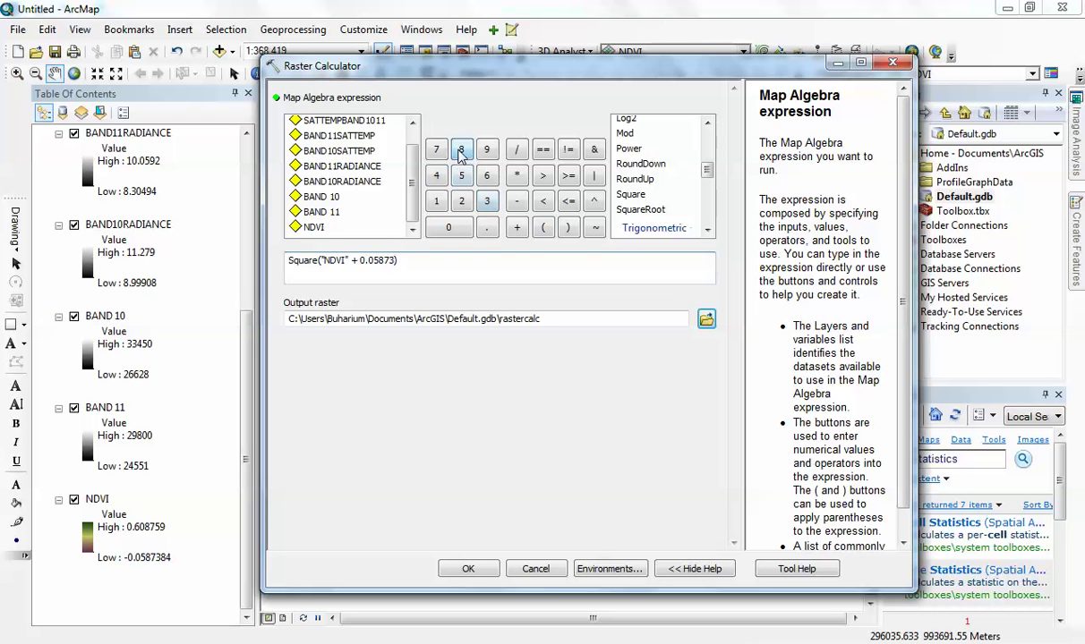
pyautogui.click(461, 150)
pyautogui.click(436, 177)
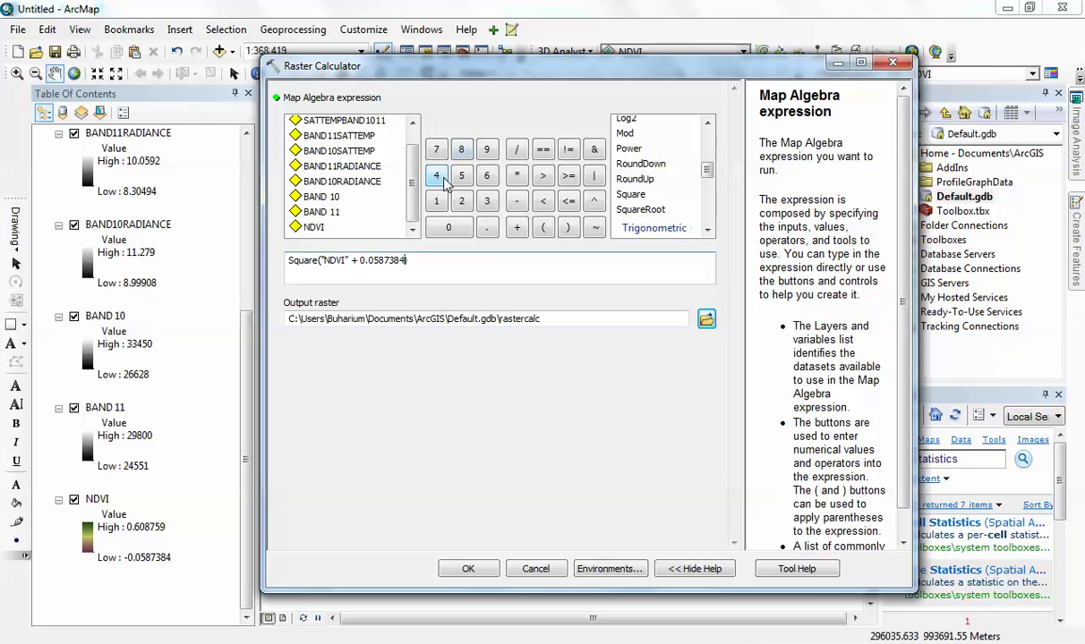
pyautogui.click(517, 150)
# Check the Word formula, then enter the NDVI maximum 0.608759 as divisor followed by a minus.
pyautogui.hotkey('alt', 'Tab')
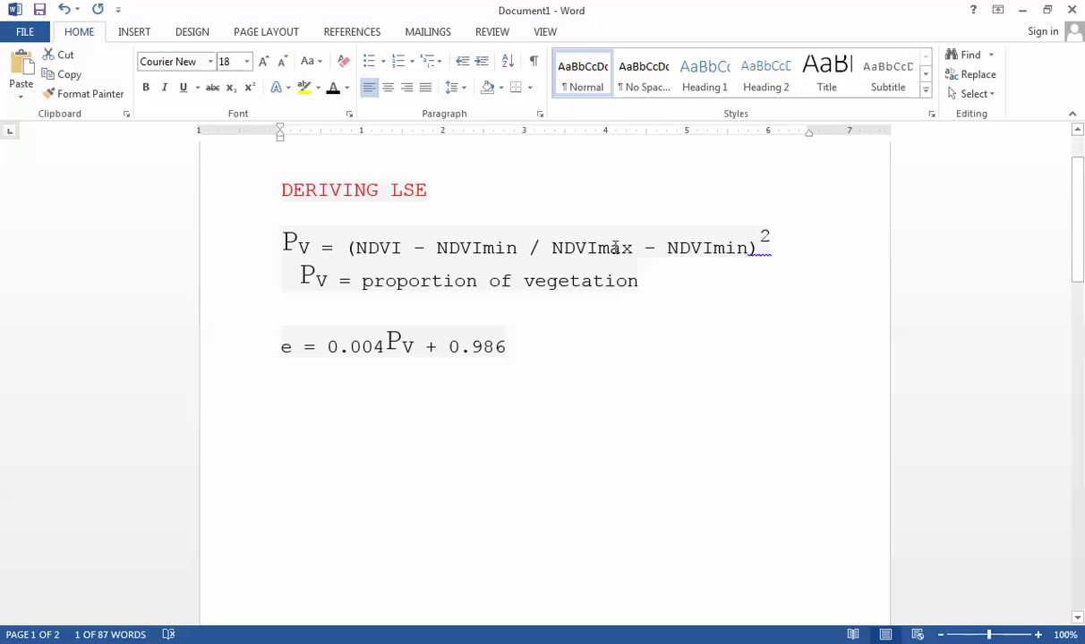
pyautogui.hotkey('alt', 'Tab')
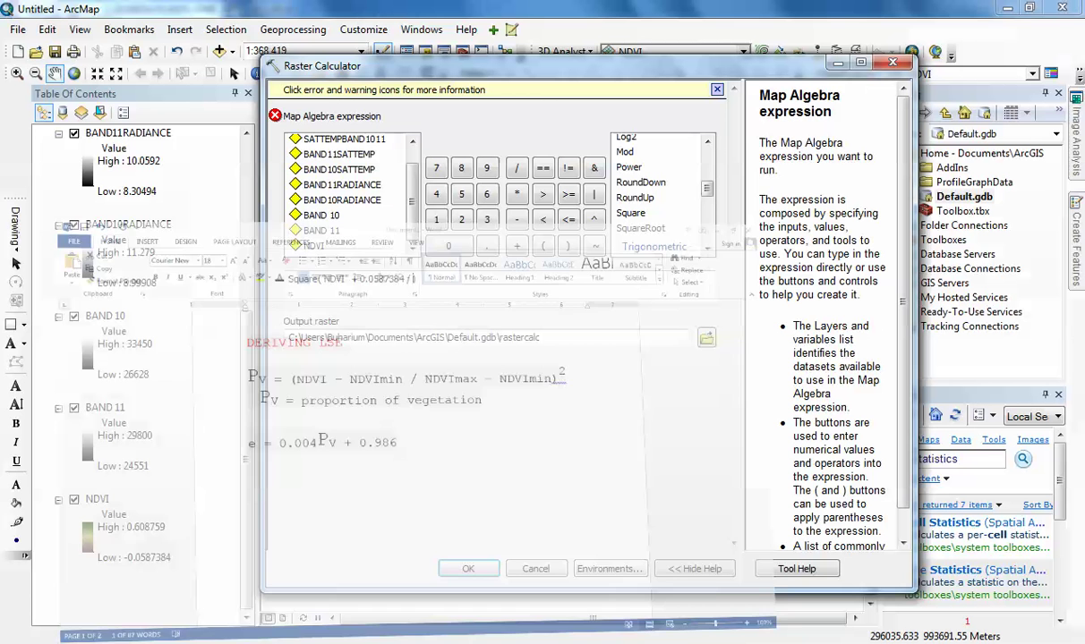
pyautogui.write(')')
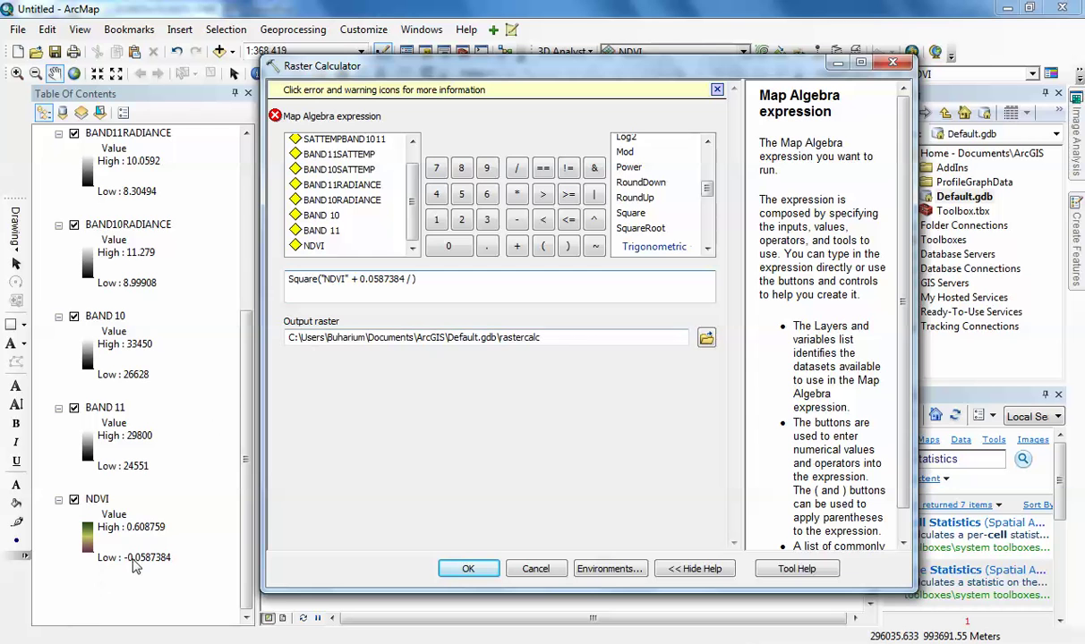
pyautogui.click(152, 535)
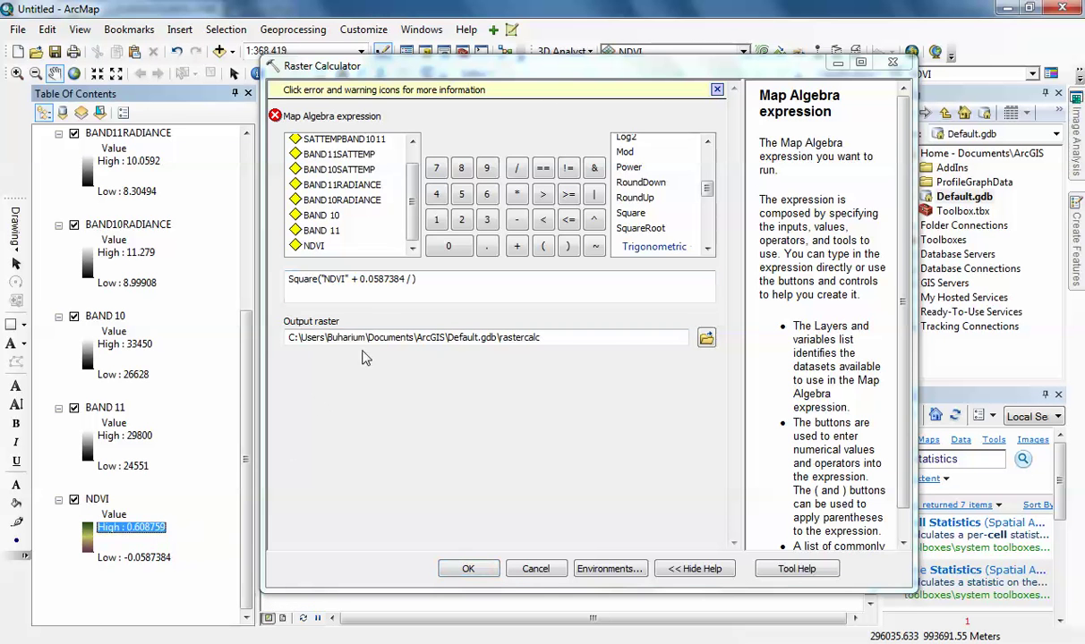
pyautogui.click(413, 292)
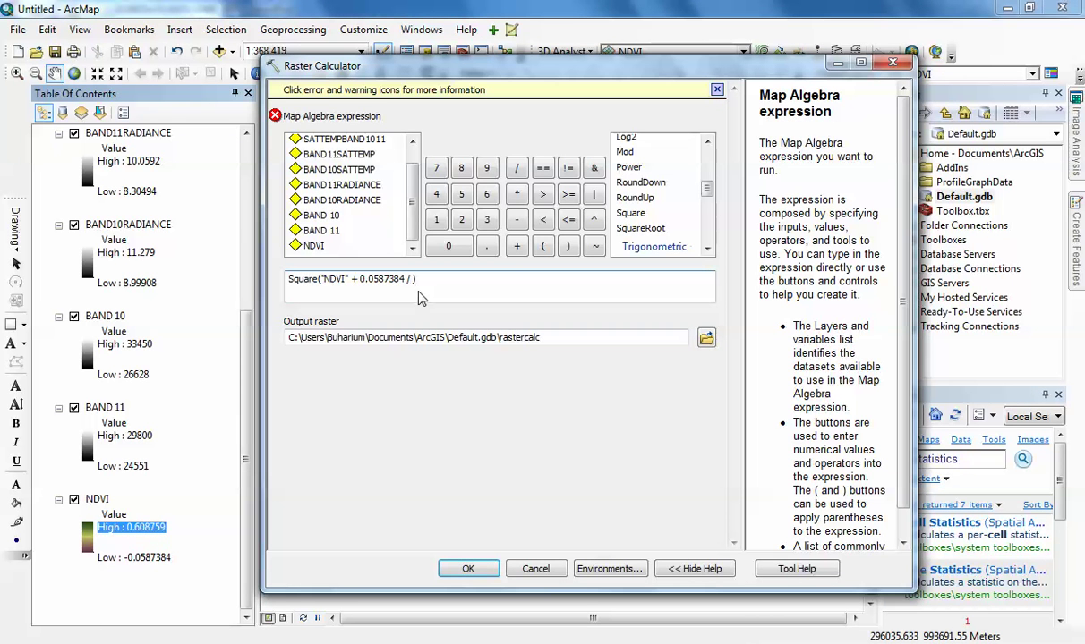
pyautogui.click(452, 244)
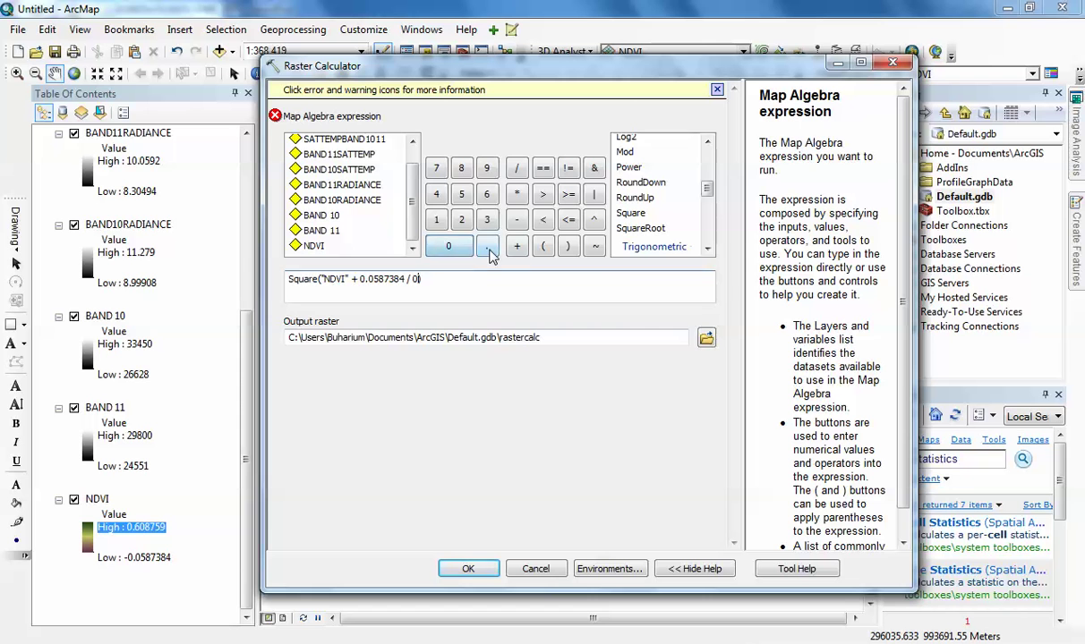
pyautogui.click(488, 248)
pyautogui.click(486, 194)
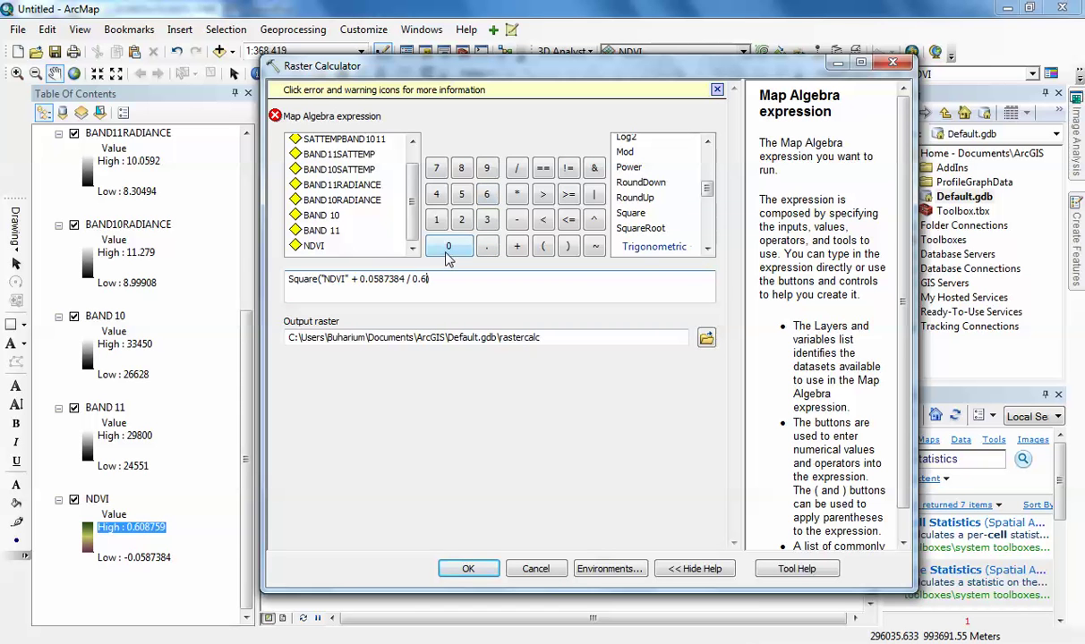
pyautogui.click(450, 248)
pyautogui.click(461, 170)
pyautogui.click(437, 171)
pyautogui.click(461, 195)
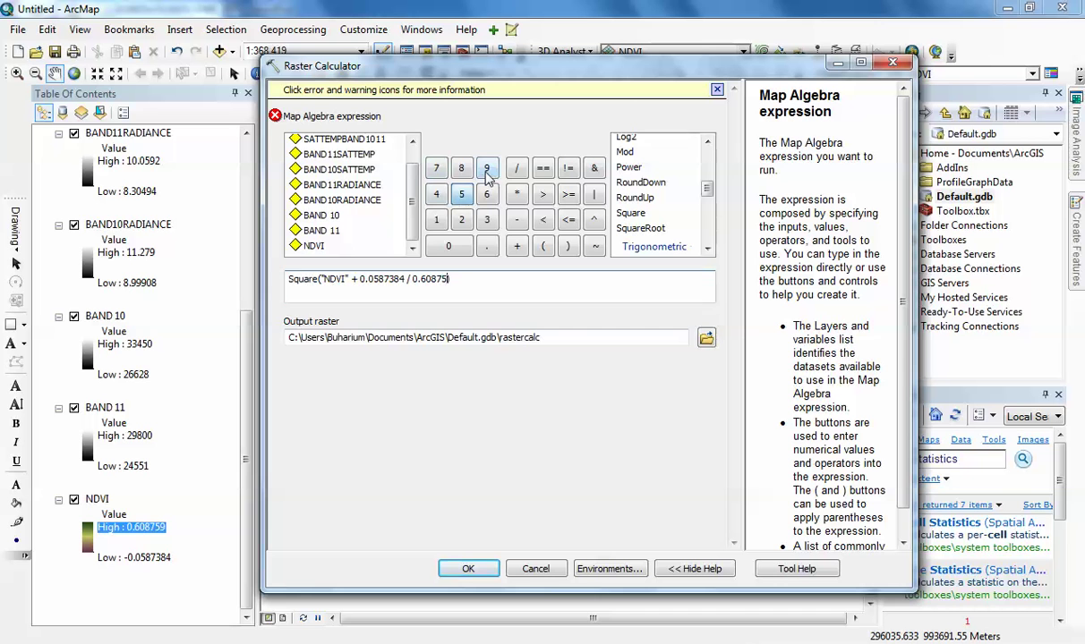
pyautogui.click(486, 168)
pyautogui.click(516, 220)
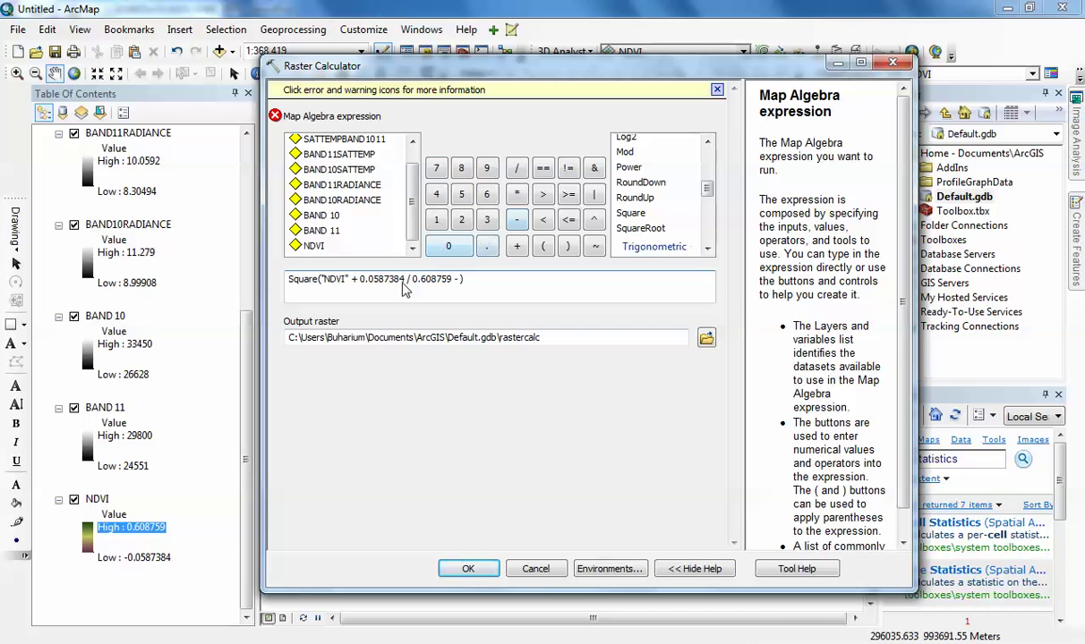
# Paste the NDVI minimum 0.0587384 after the minus and close the bracket.
pyautogui.moveTo(360, 283); pyautogui.dragTo(400, 284)
pyautogui.rightClick(386, 278)
pyautogui.click(413, 318)
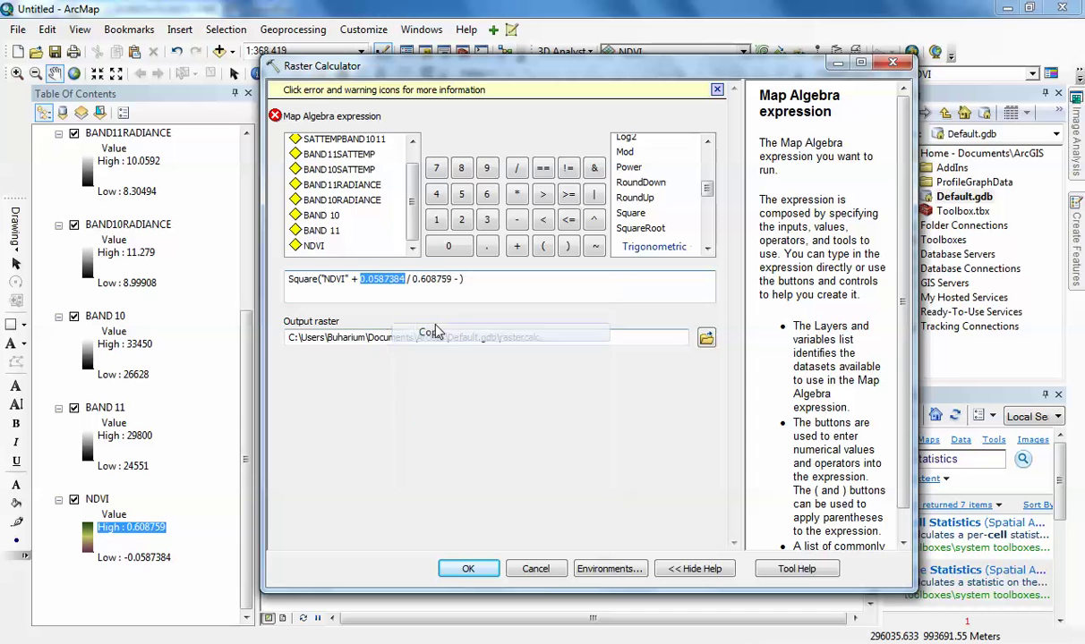
pyautogui.click(464, 285)
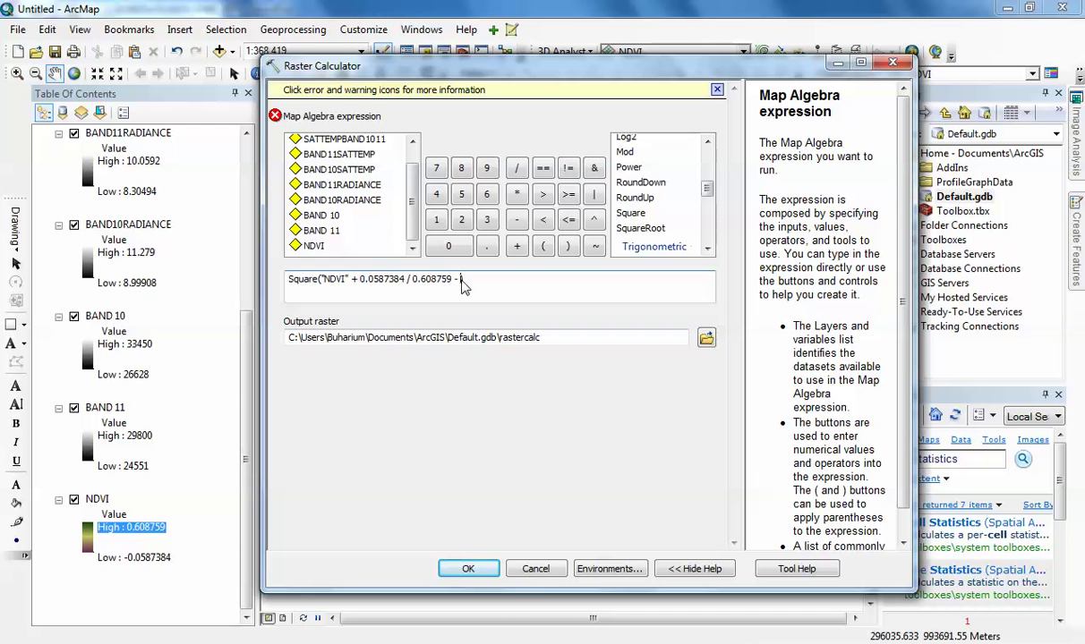
pyautogui.rightClick(463, 285)
pyautogui.click(503, 355)
pyautogui.write(')')
# Name the output PROPVEG and run the calculation.
pyautogui.doubleClick(519, 337)
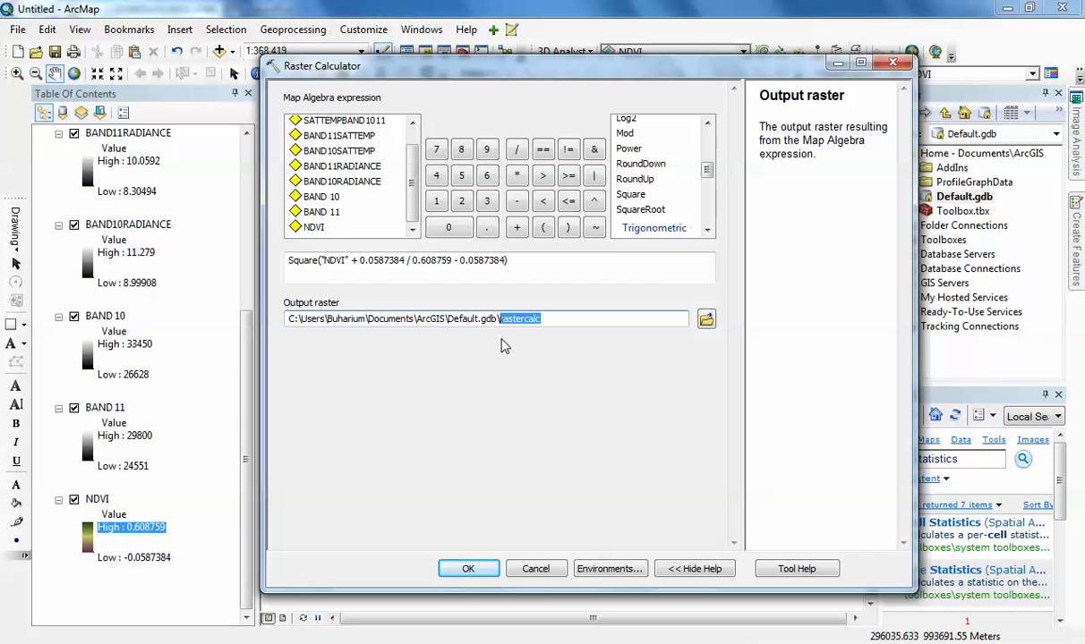
pyautogui.write('PROPVEG')
pyautogui.click(469, 570)
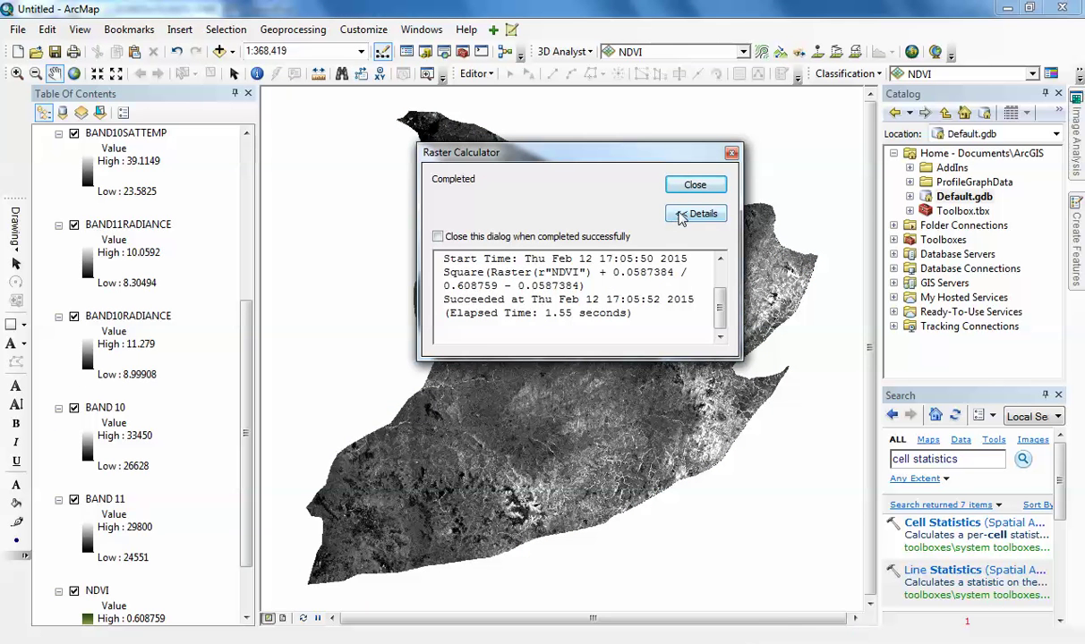
pyautogui.click(696, 186)
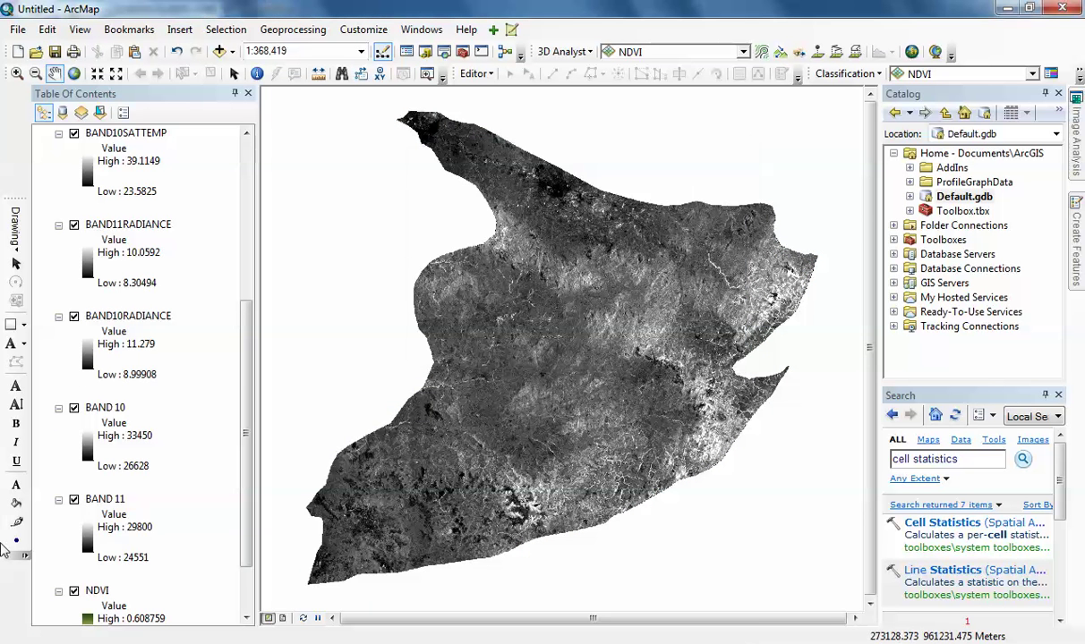
pyautogui.scroll(5, 206, 445)
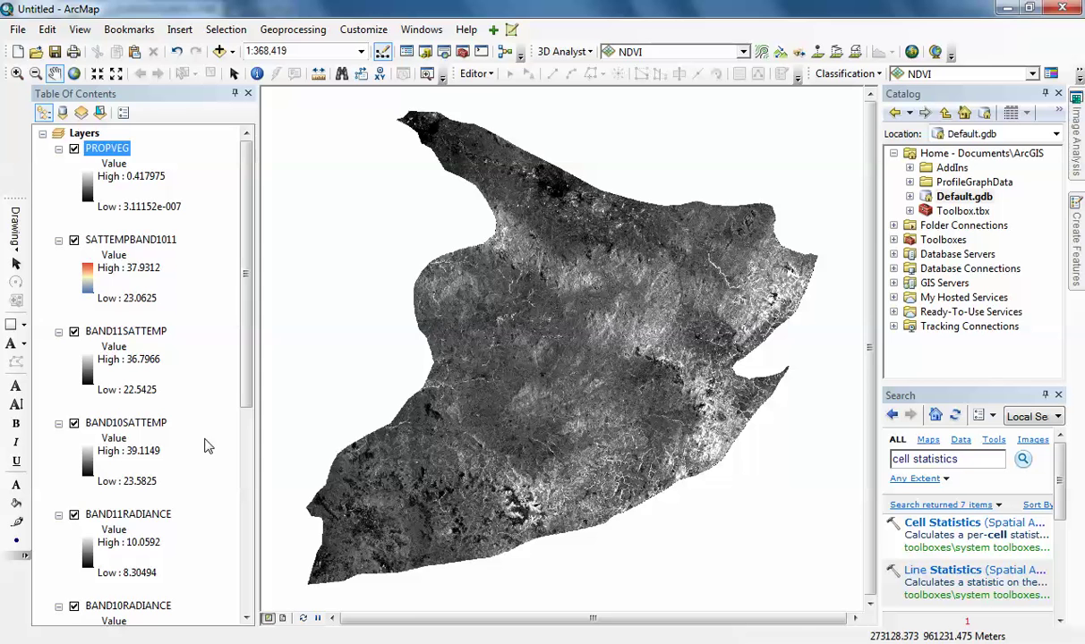
# Paste the emissivity formula 0.004PV + 0.986 from Word into a new Raster Calculator expression.
pyautogui.click(493, 31)
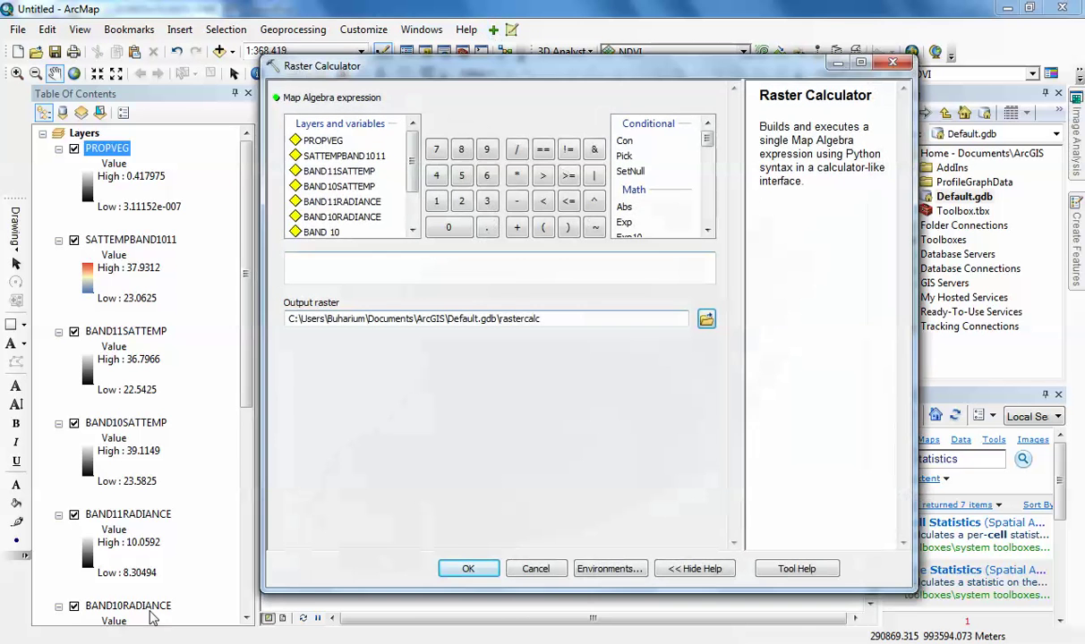
pyautogui.hotkey('alt', 'Tab')
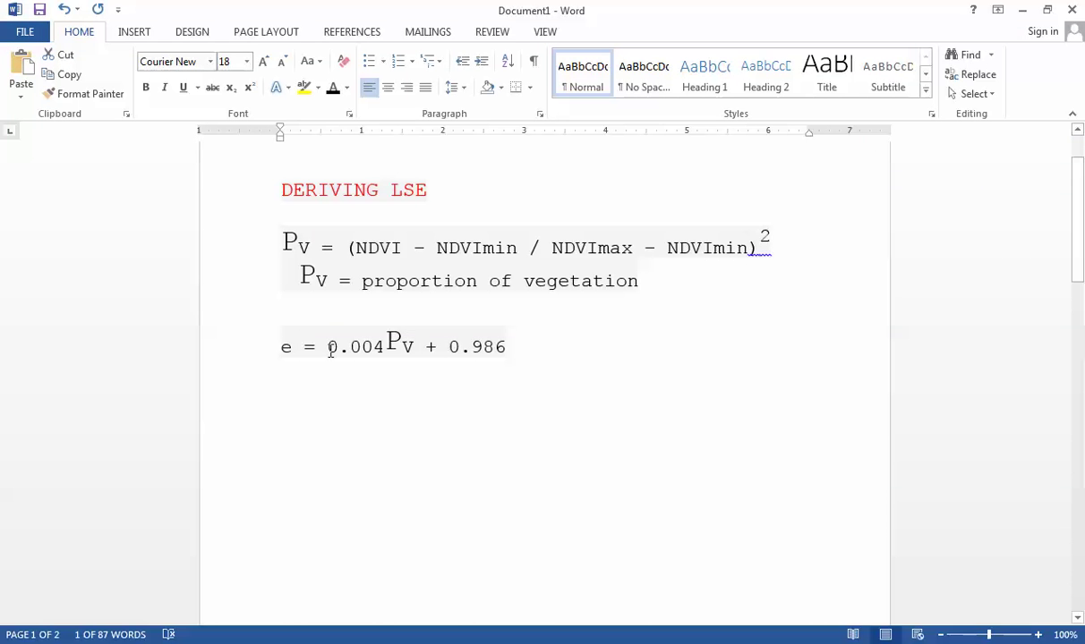
pyautogui.moveTo(330, 350); pyautogui.dragTo(504, 347)
pyautogui.rightClick(481, 351)
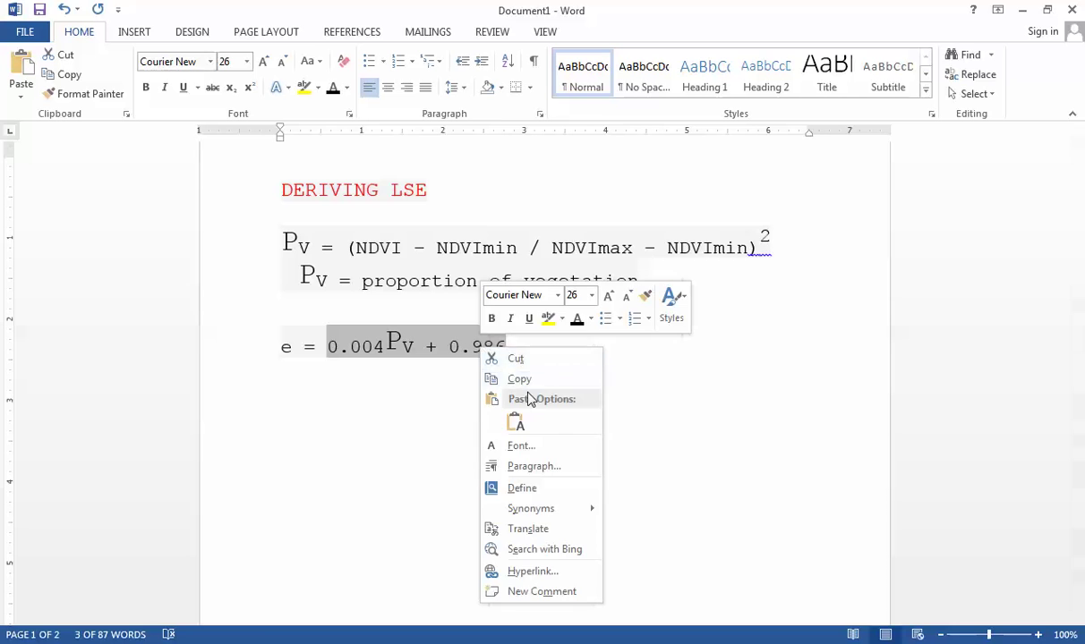
pyautogui.click(526, 380)
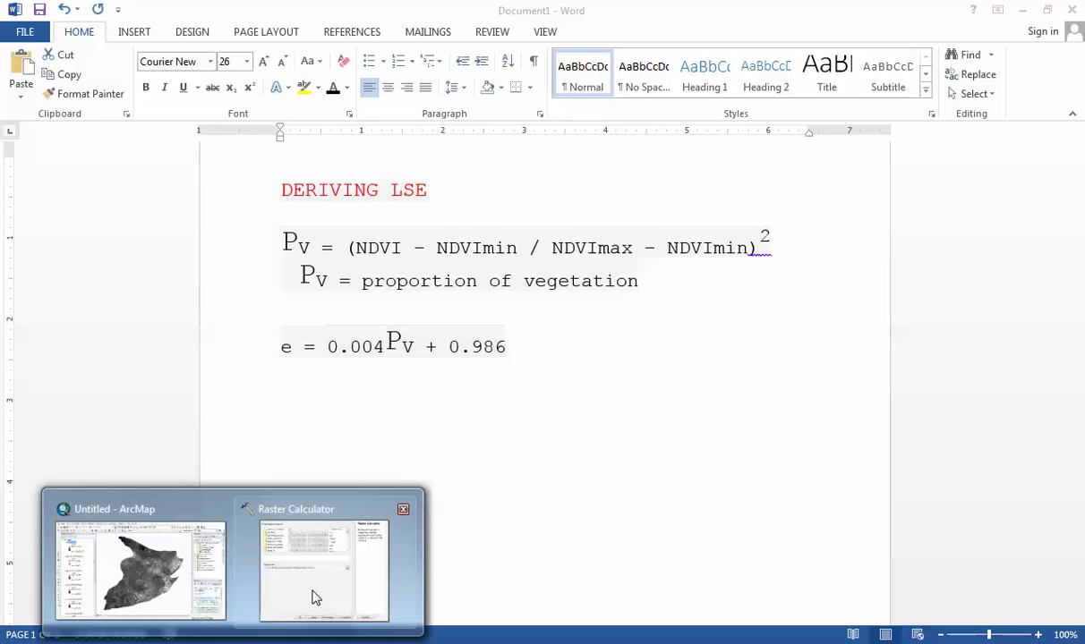
pyautogui.click(316, 597)
pyautogui.rightClick(338, 266)
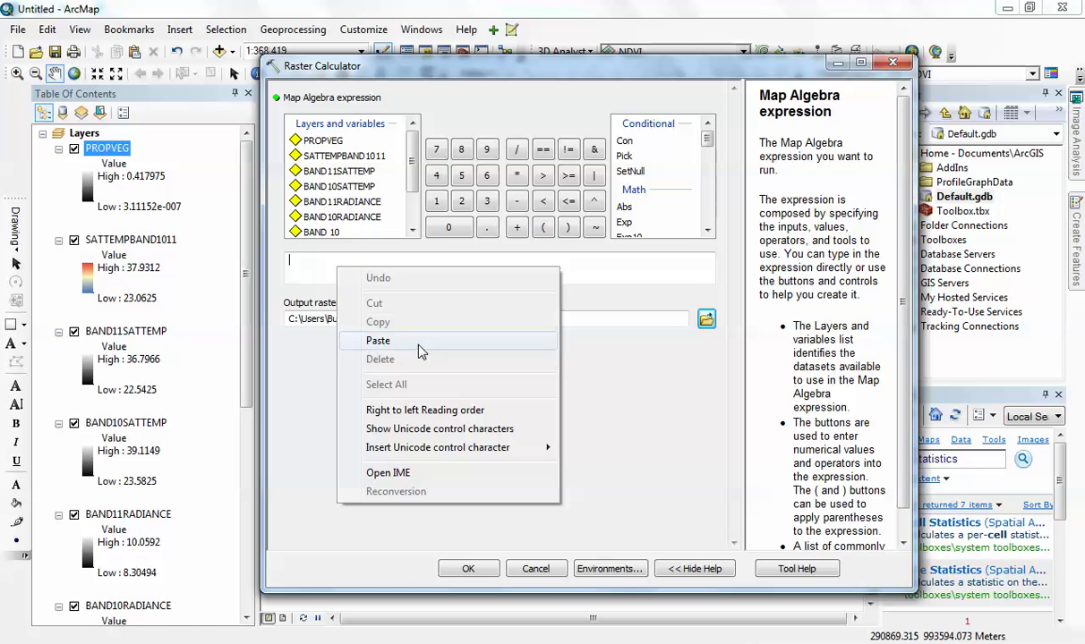
pyautogui.click(378, 341)
# Replace PV with * "PROPVEG", name the output LSE and run the calculation.
pyautogui.moveTo(312, 262); pyautogui.dragTo(322, 268)
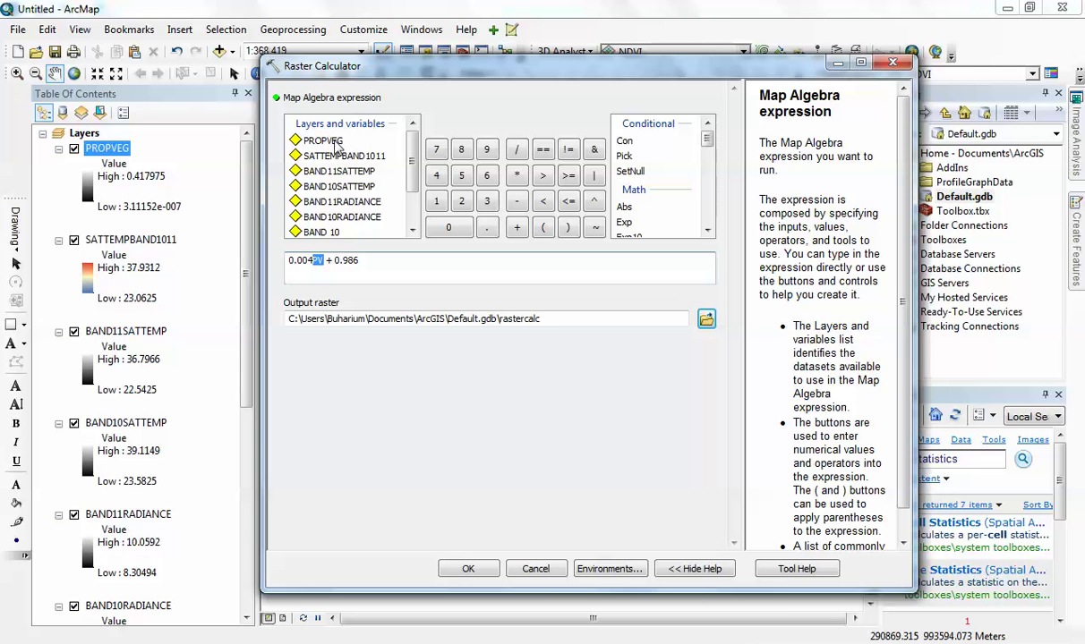
pyautogui.click(516, 177)
pyautogui.doubleClick(330, 143)
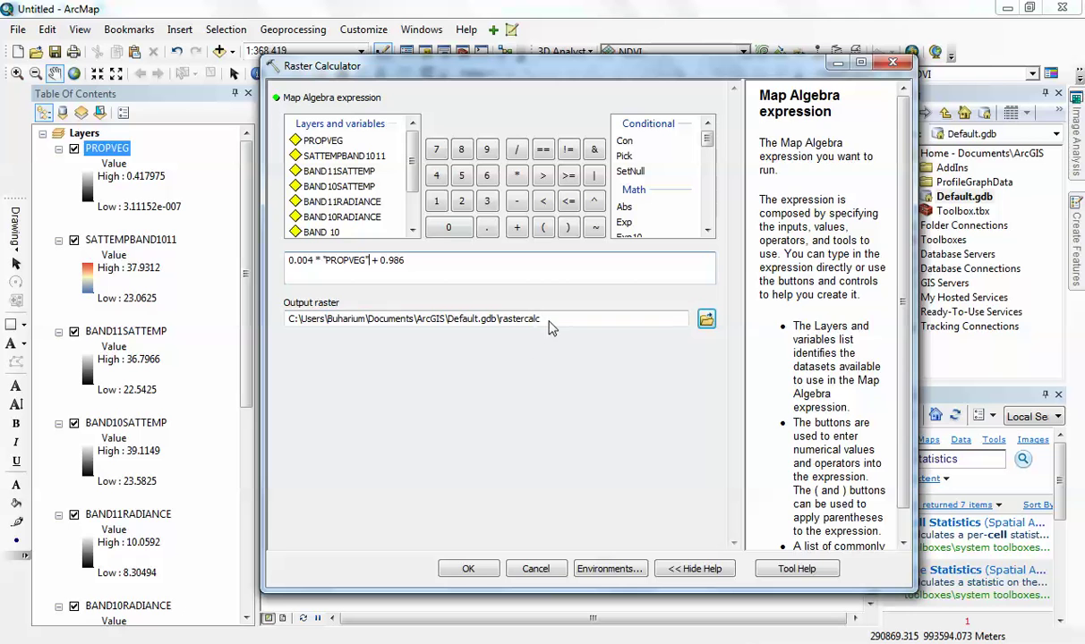
pyautogui.moveTo(540, 320); pyautogui.dragTo(503, 320)
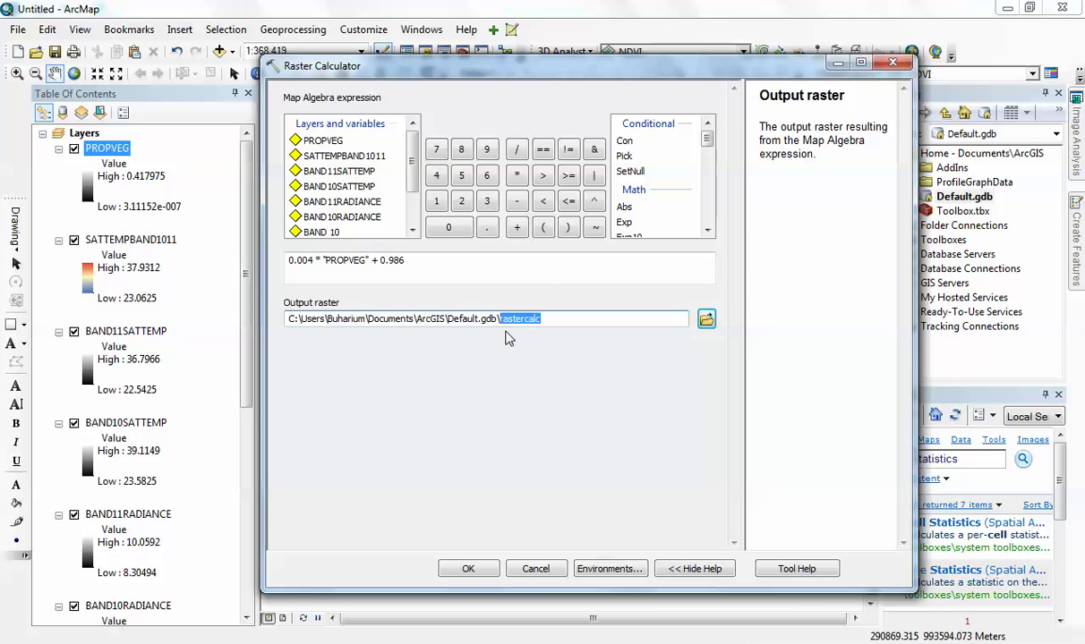
pyautogui.write('LSE')
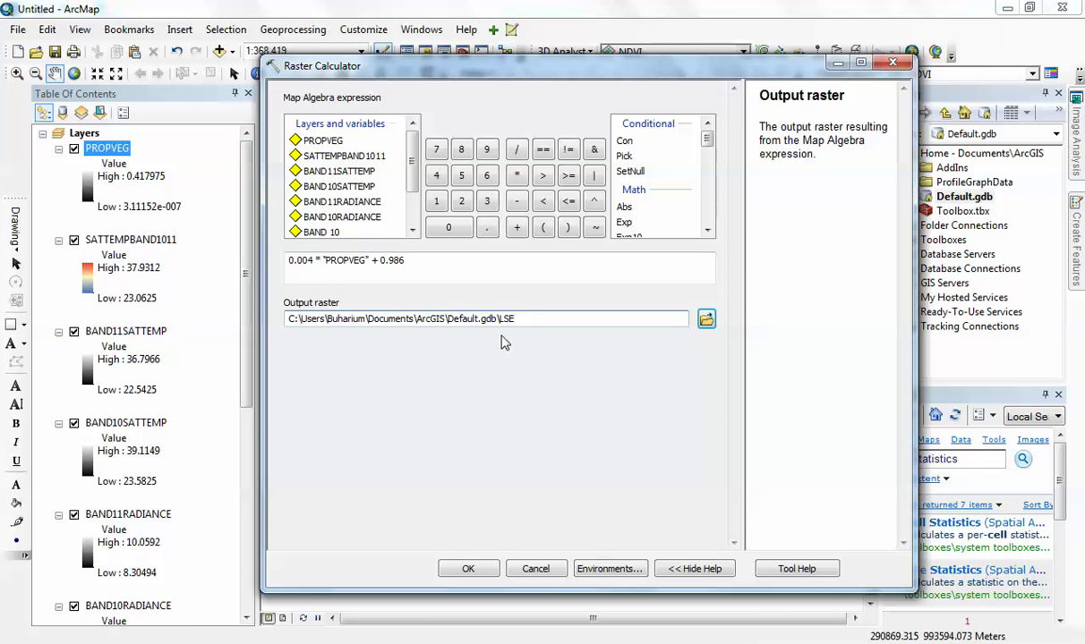
pyautogui.click(477, 570)
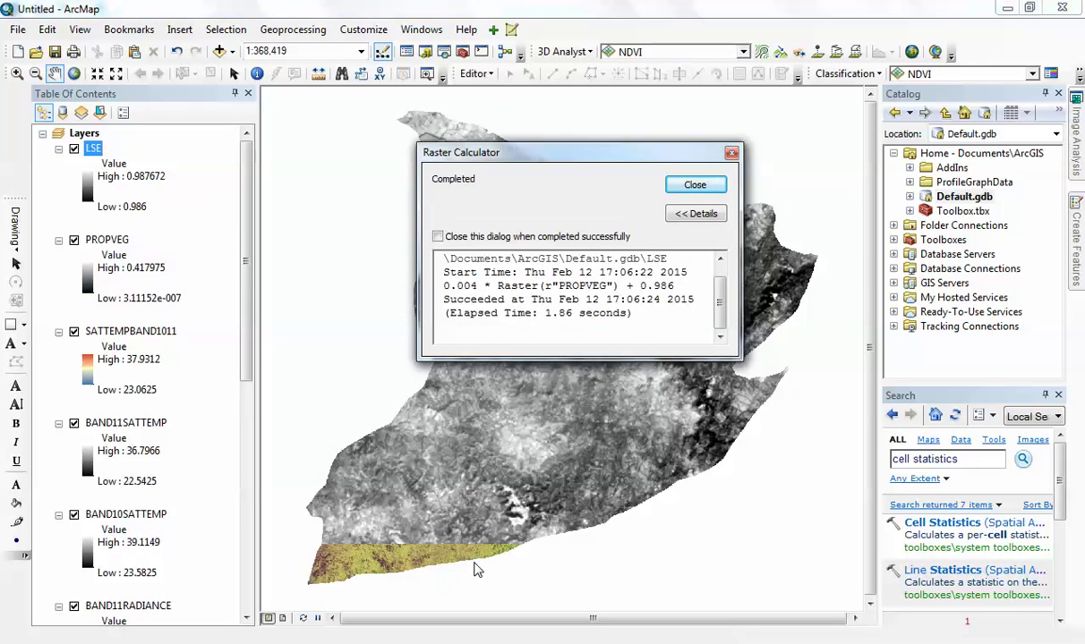
pyautogui.click(696, 184)
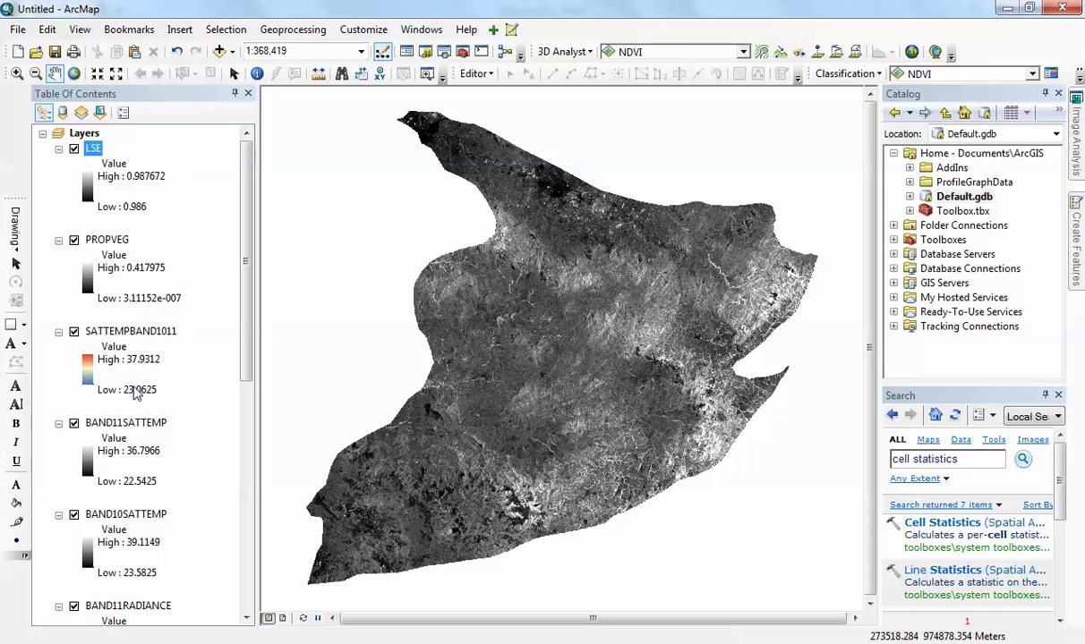
pyautogui.hotkey('alt', 'Tab')
pyautogui.scroll(-10, 498, 461)
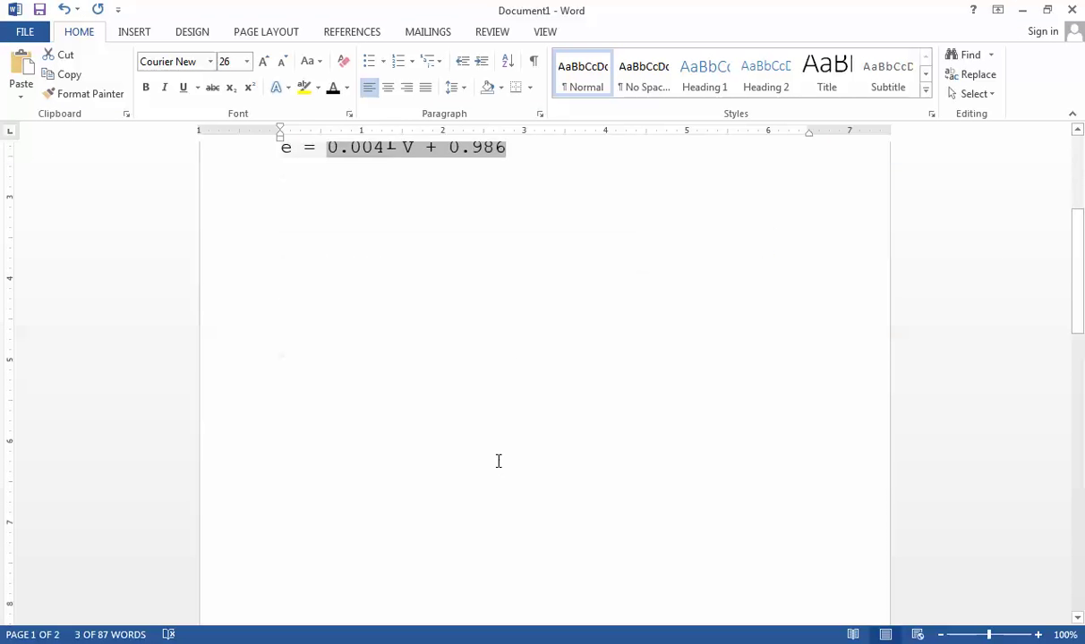
pyautogui.scroll(-3, 499, 461)
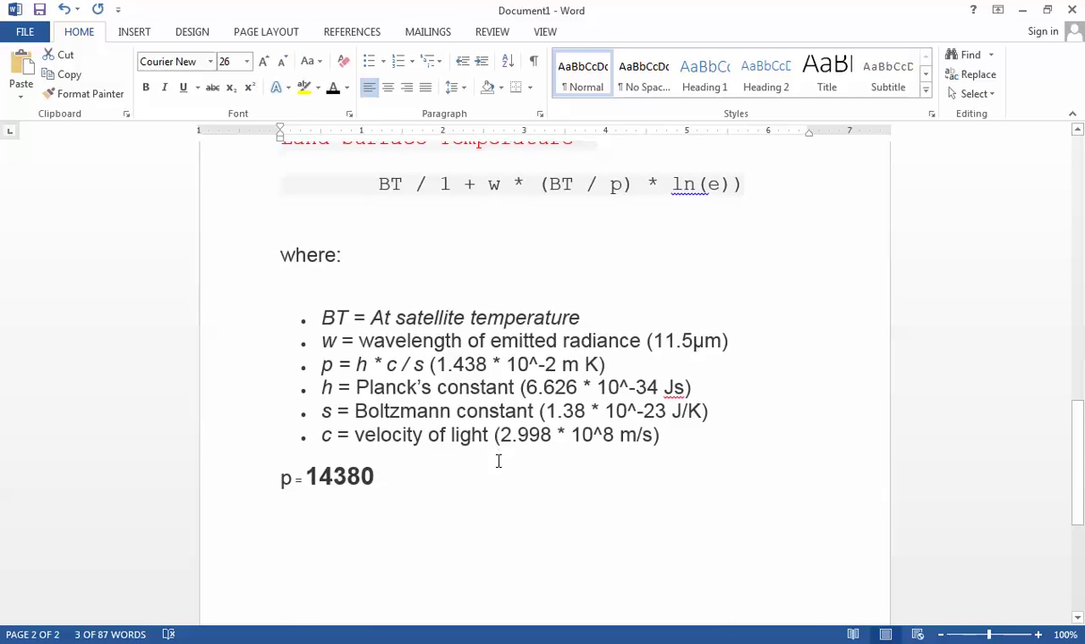
pyautogui.scroll(2, 498, 461)
pyautogui.moveTo(363, 262); pyautogui.dragTo(749, 271)
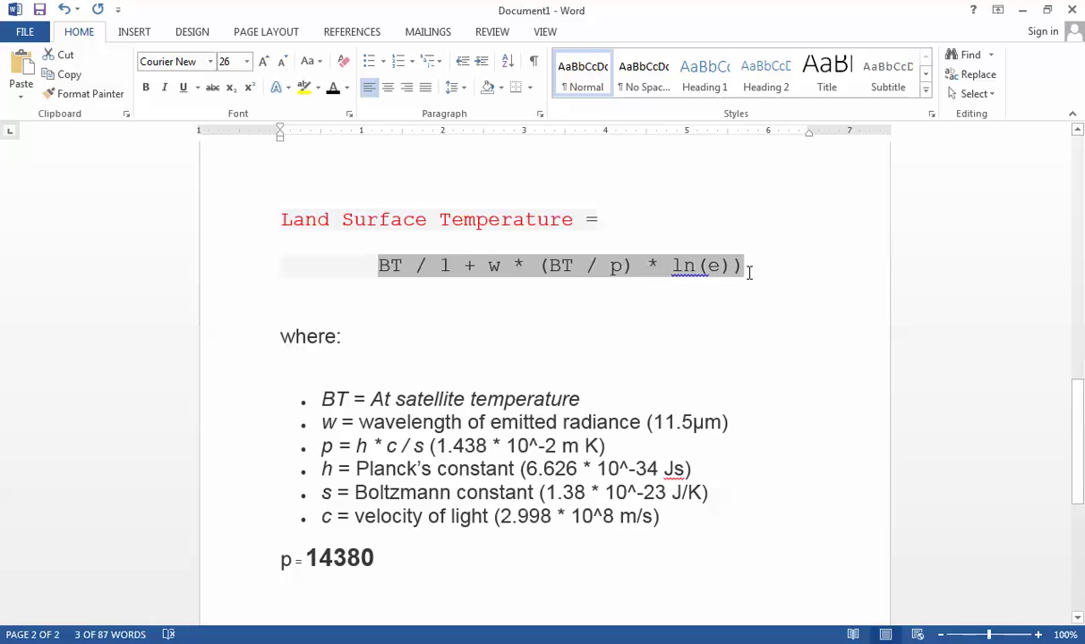
pyautogui.click(734, 300)
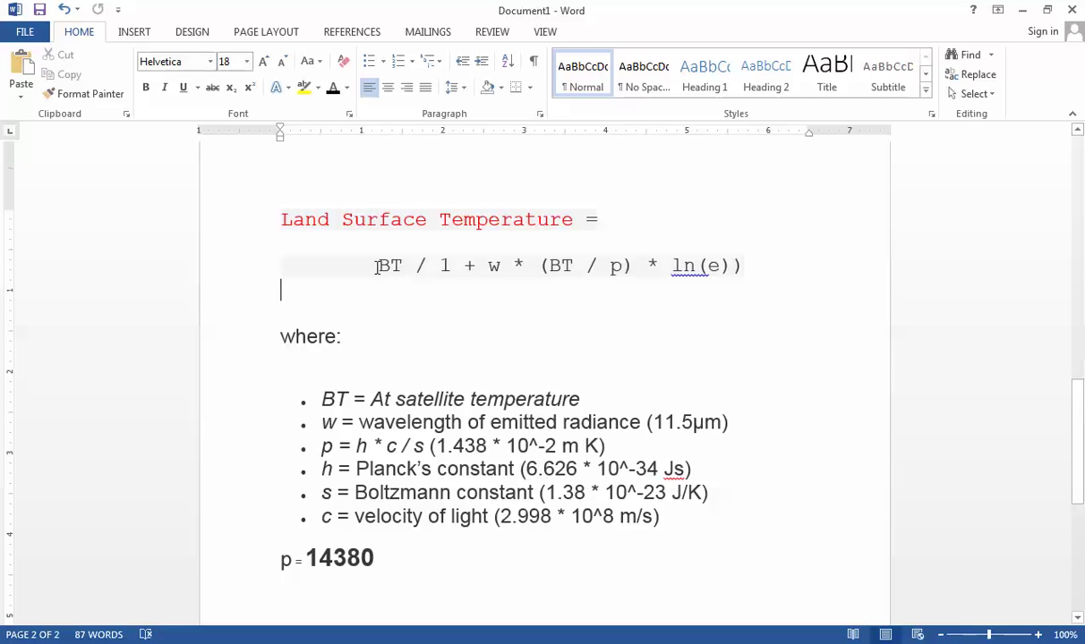
pyautogui.moveTo(302, 227); pyautogui.dragTo(598, 222)
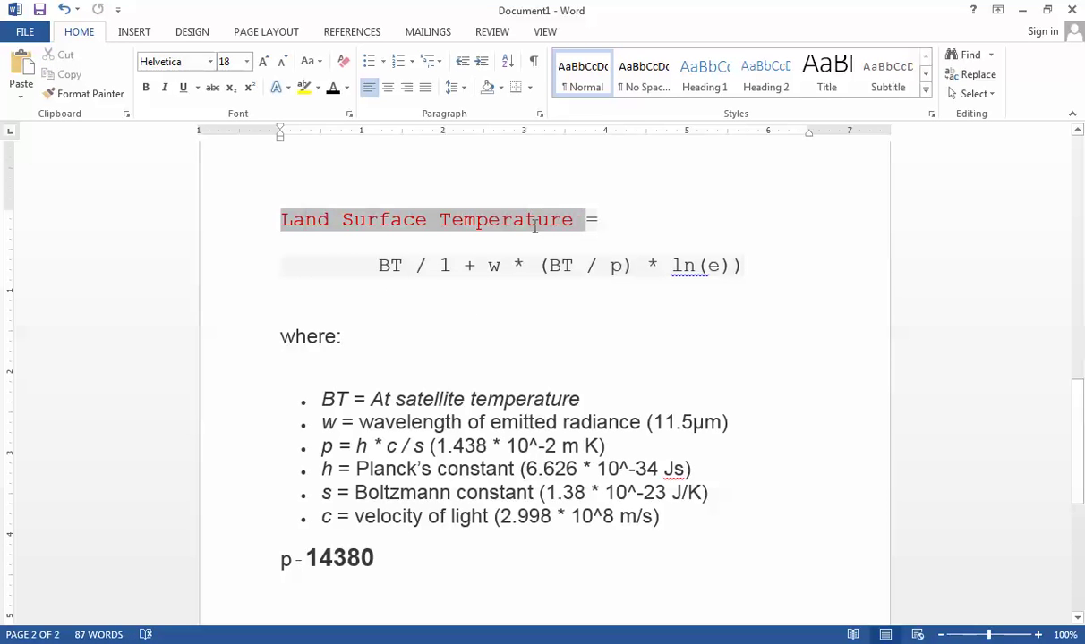
pyautogui.click(505, 289)
pyautogui.hotkey('alt', 'Tab')
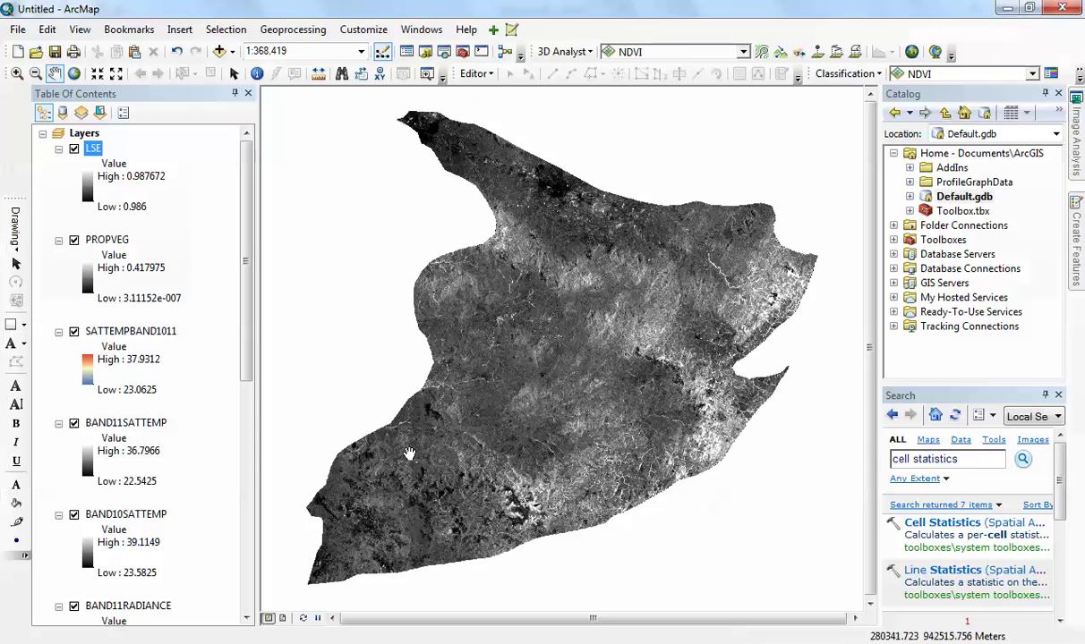
# Open the Raster Calculator and start the expression "BAND10SATTEMP" / 1 +.
pyautogui.click(494, 30)
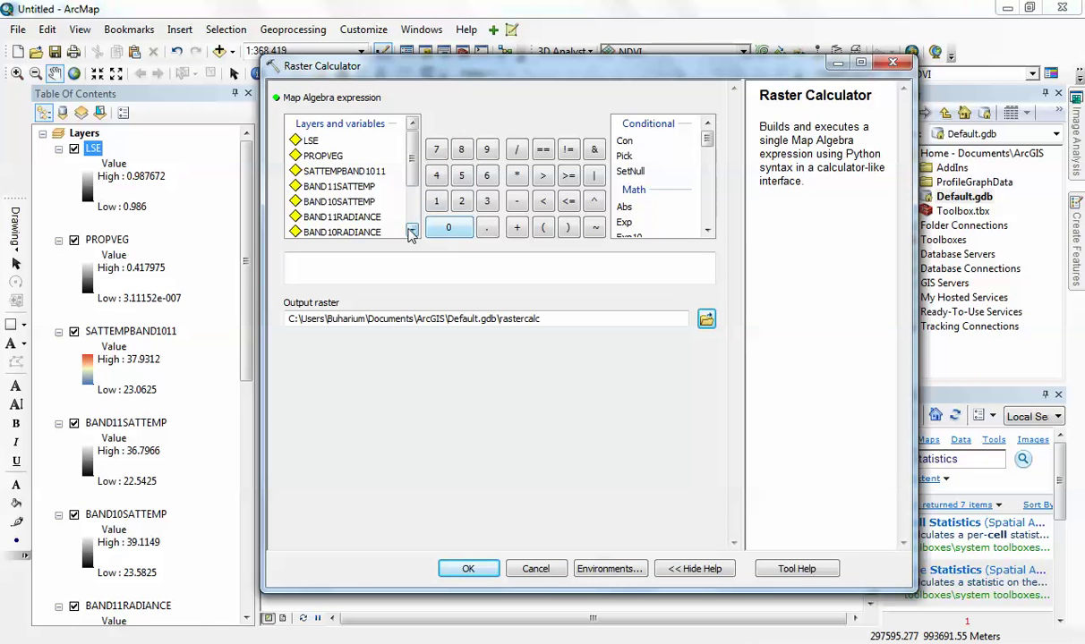
pyautogui.hotkey('alt', 'Tab')
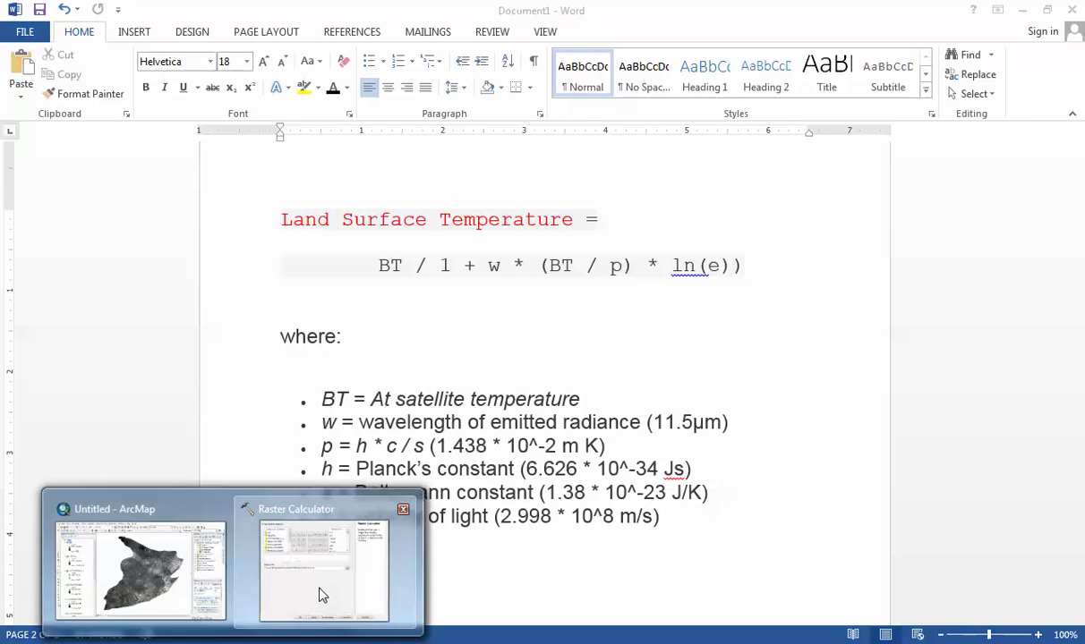
pyautogui.click(317, 591)
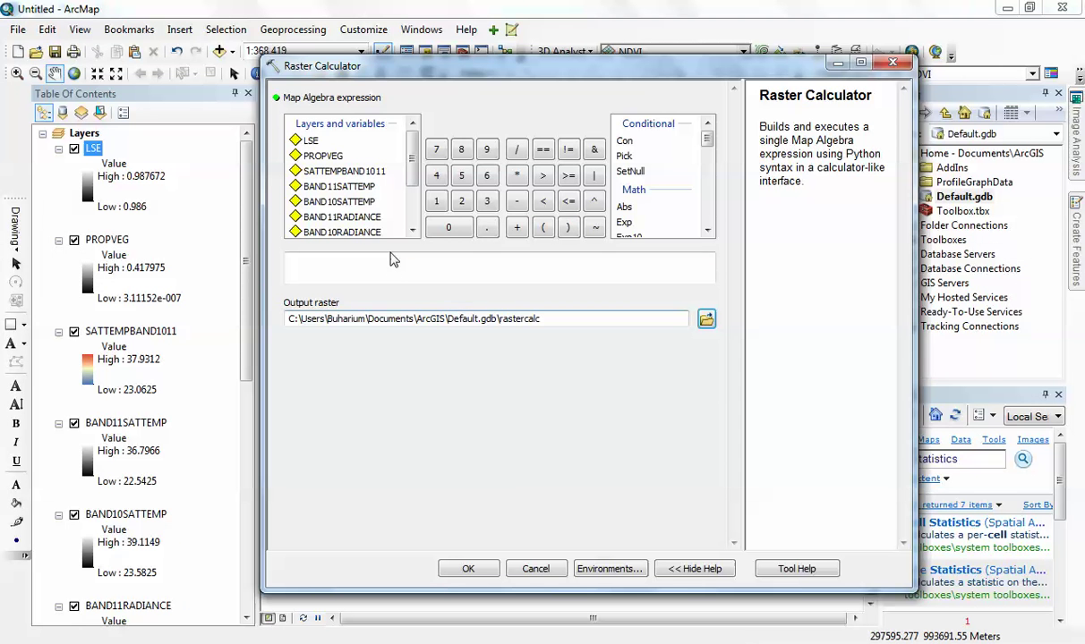
pyautogui.doubleClick(358, 204)
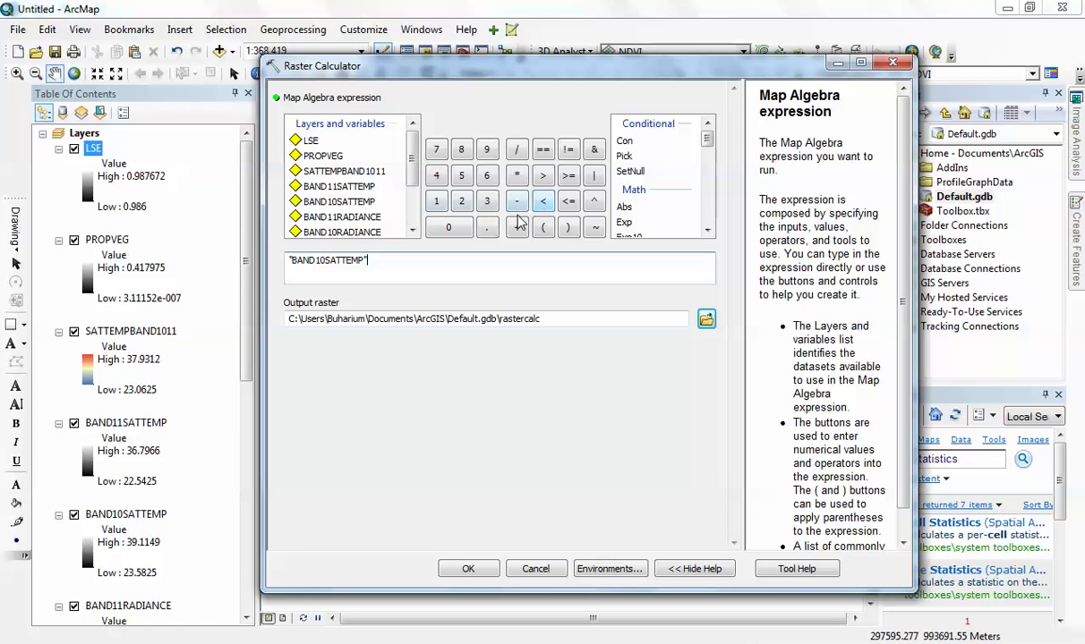
pyautogui.click(519, 149)
pyautogui.click(435, 202)
pyautogui.click(516, 227)
# Append "BAND 10" * "BAND10SATTEMP" to the expression, checking the formula in the Word notes.
pyautogui.hotkey('alt', 'Tab')
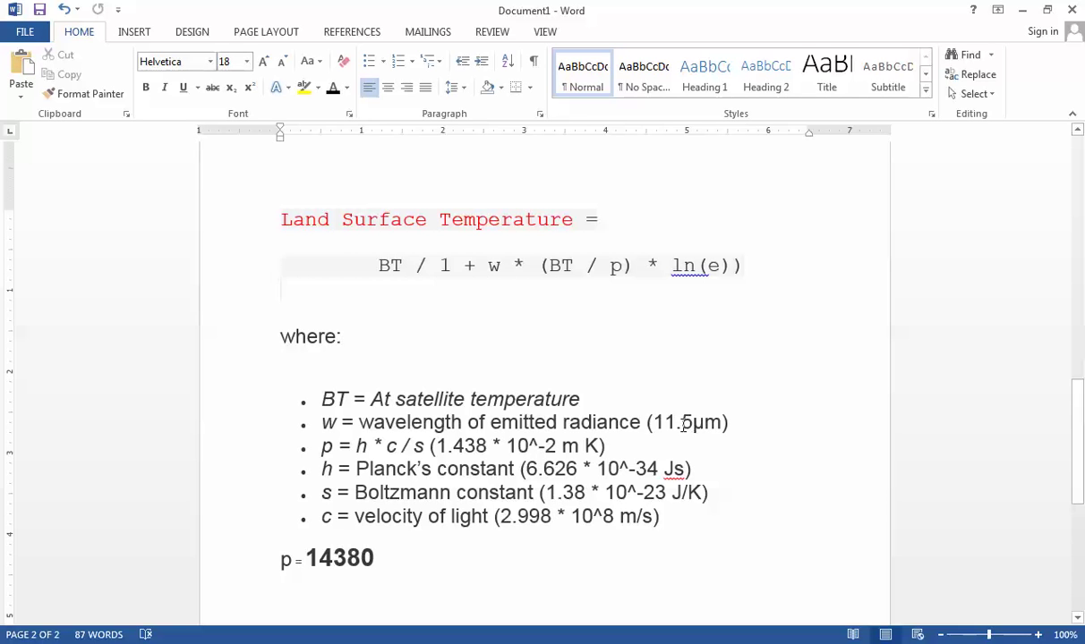
pyautogui.moveTo(655, 423); pyautogui.dragTo(721, 424)
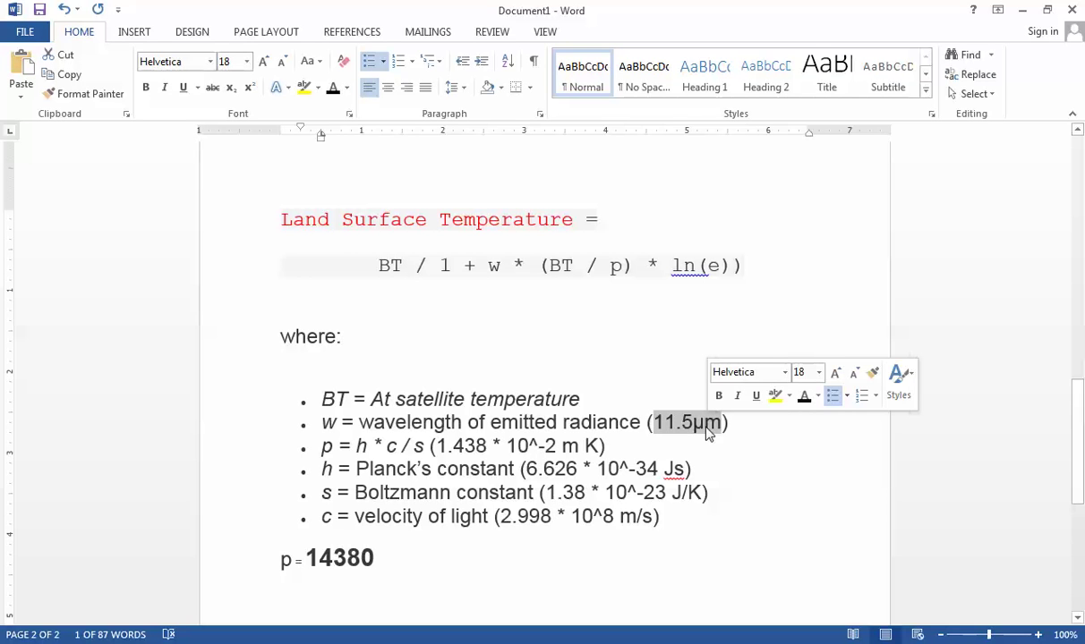
pyautogui.hotkey('alt', 'Tab')
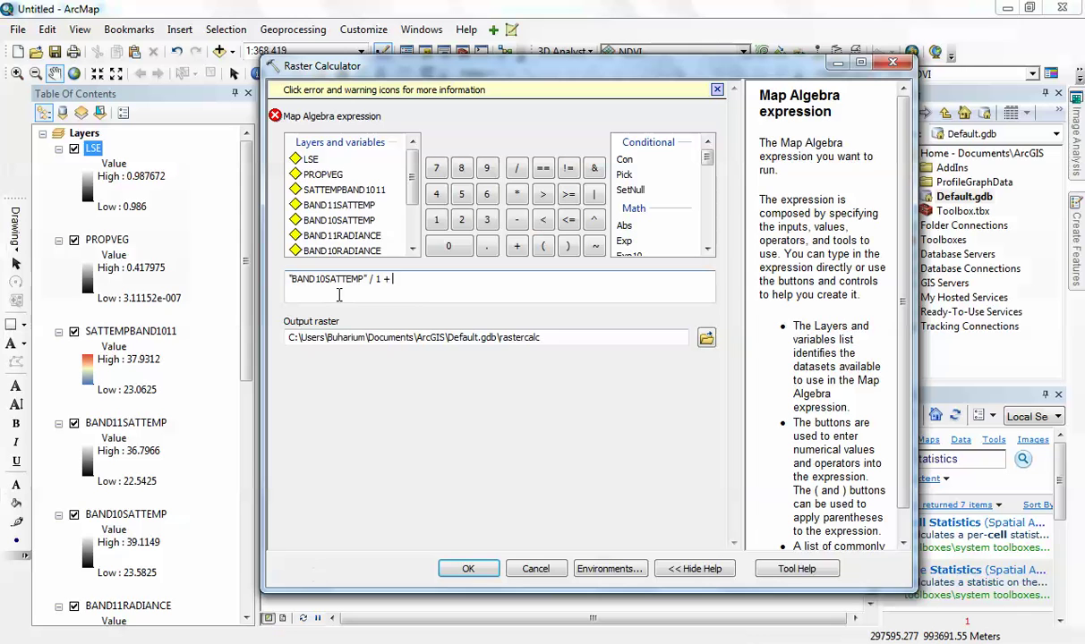
pyautogui.scroll(-1, 398, 175)
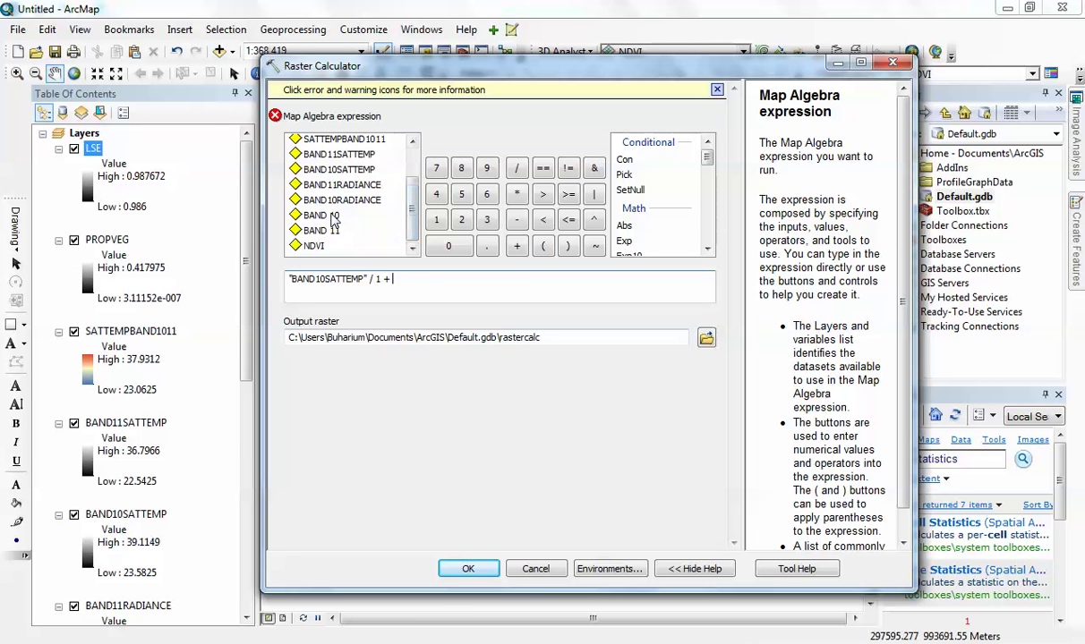
pyautogui.doubleClick(323, 216)
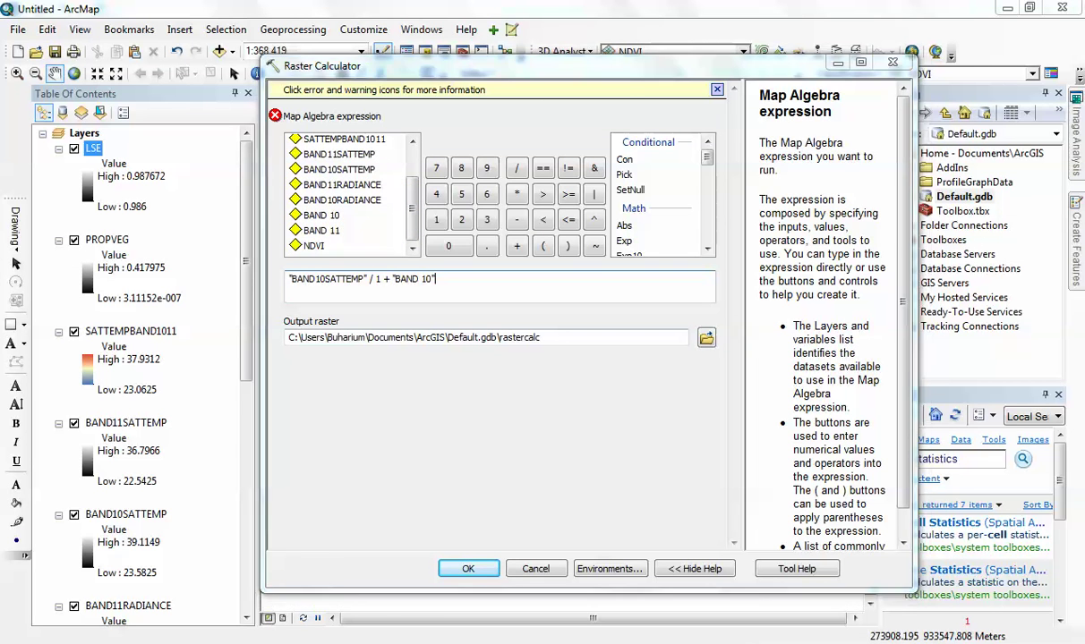
pyautogui.hotkey('alt', 'Tab')
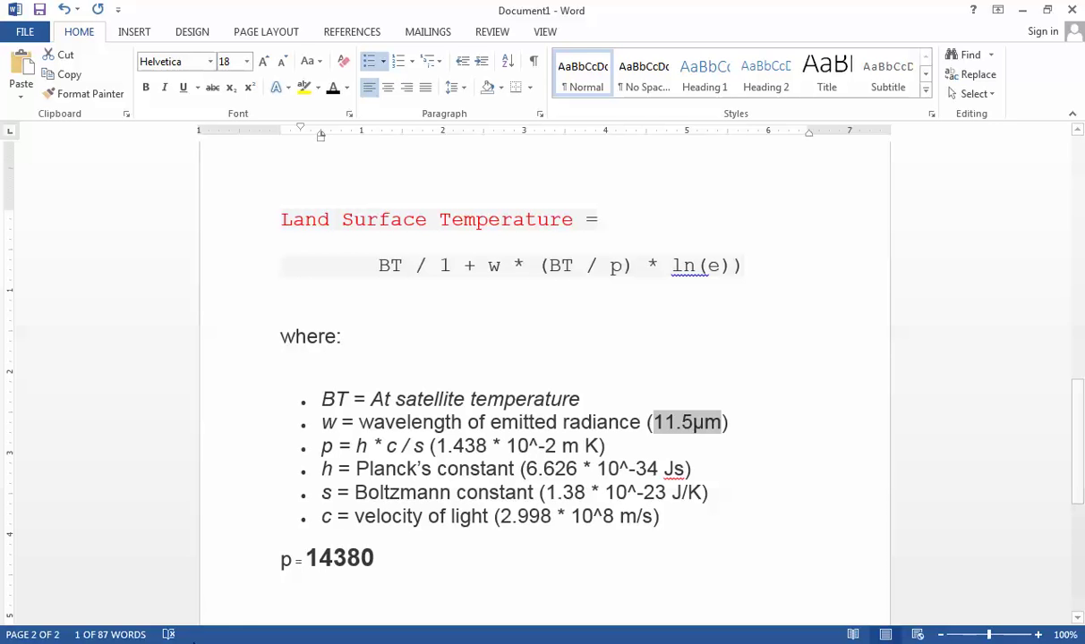
pyautogui.hotkey('alt', 'Tab')
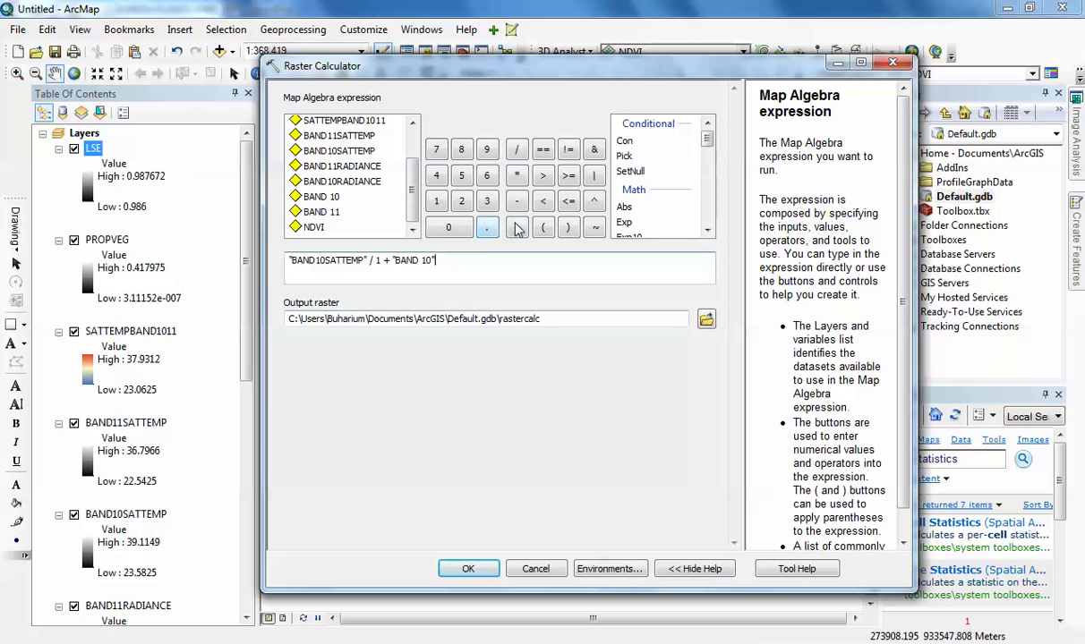
pyautogui.click(517, 175)
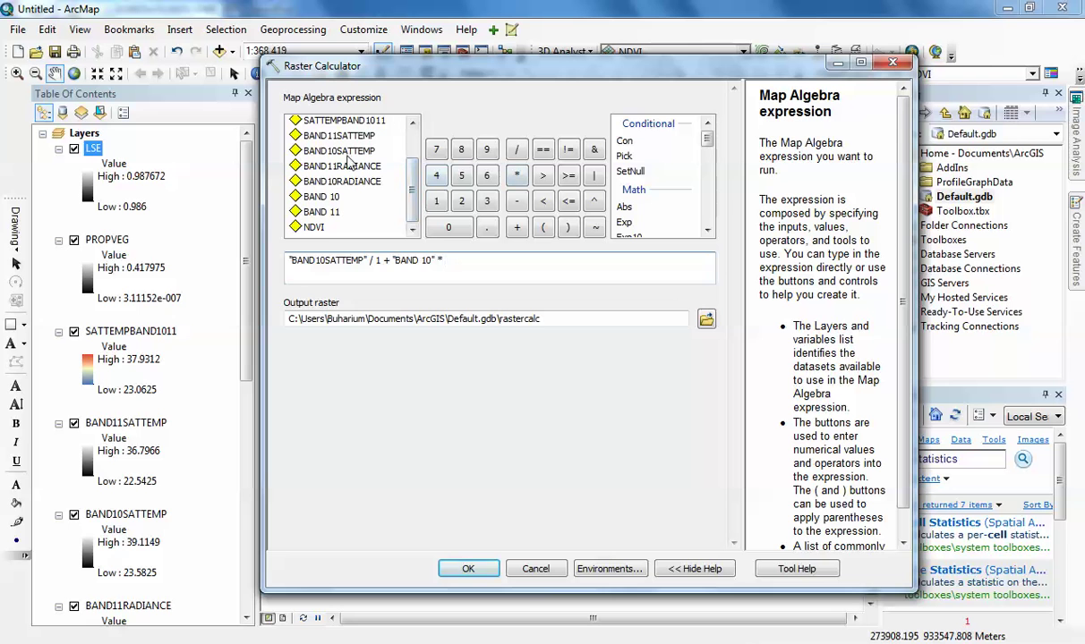
pyautogui.doubleClick(345, 151)
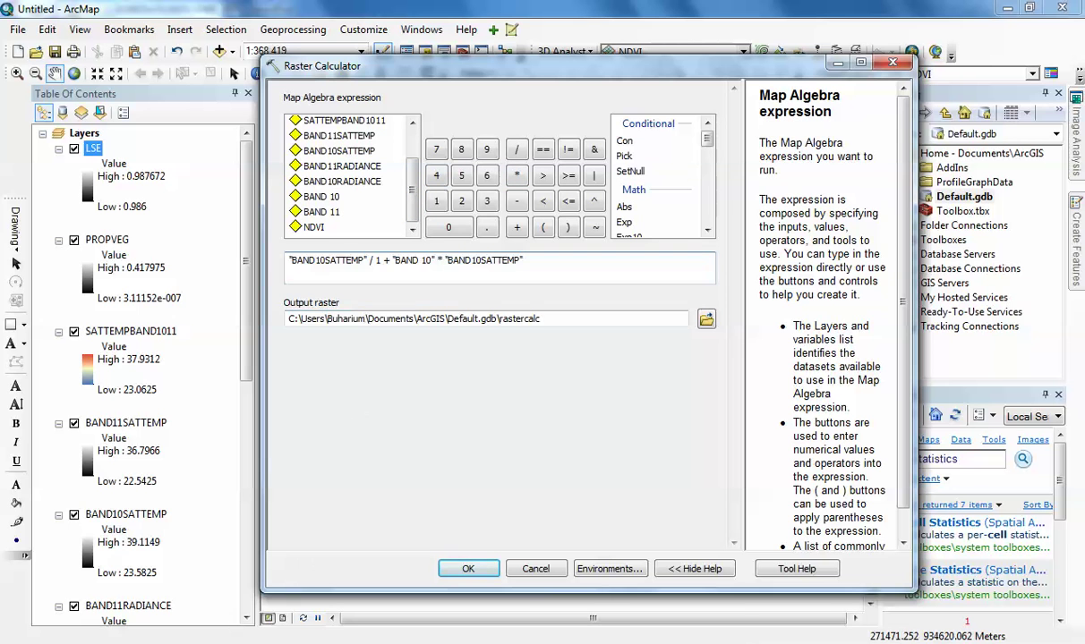
pyautogui.hotkey('alt', 'Tab')
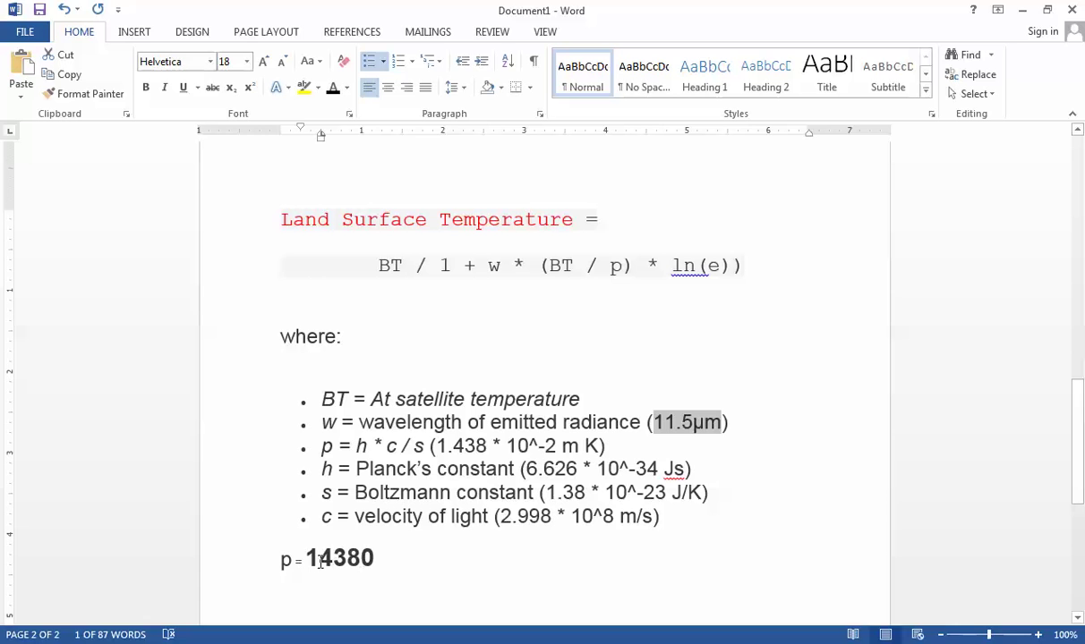
pyautogui.hotkey('alt', 'Tab')
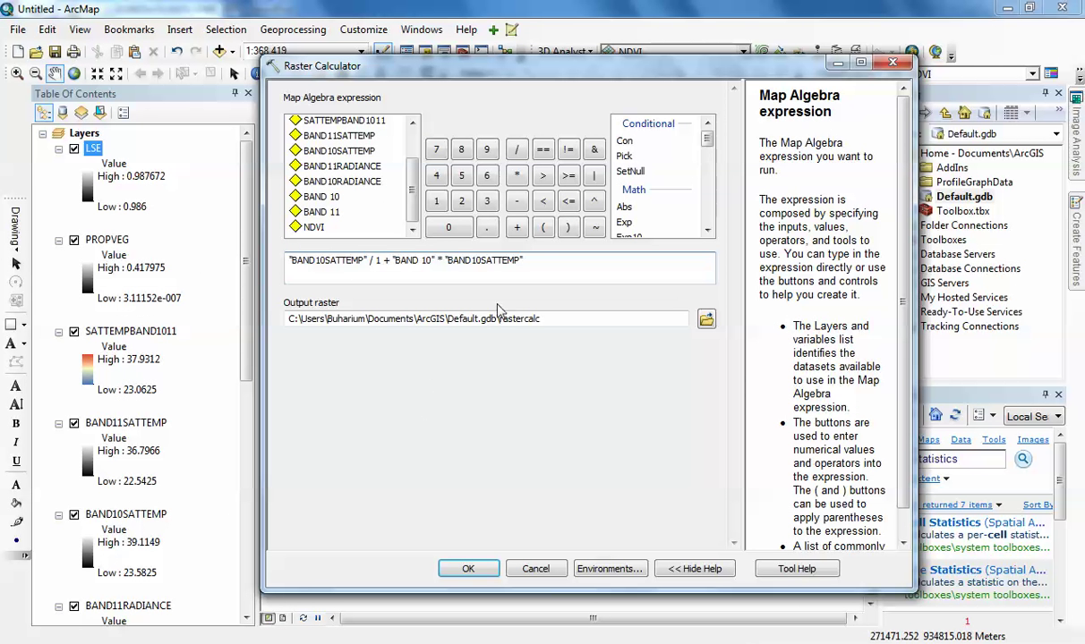
# Append '/ 14380)' to the Raster Calculator expression.
pyautogui.click(517, 149)
pyautogui.click(436, 200)
pyautogui.click(436, 174)
pyautogui.click(486, 201)
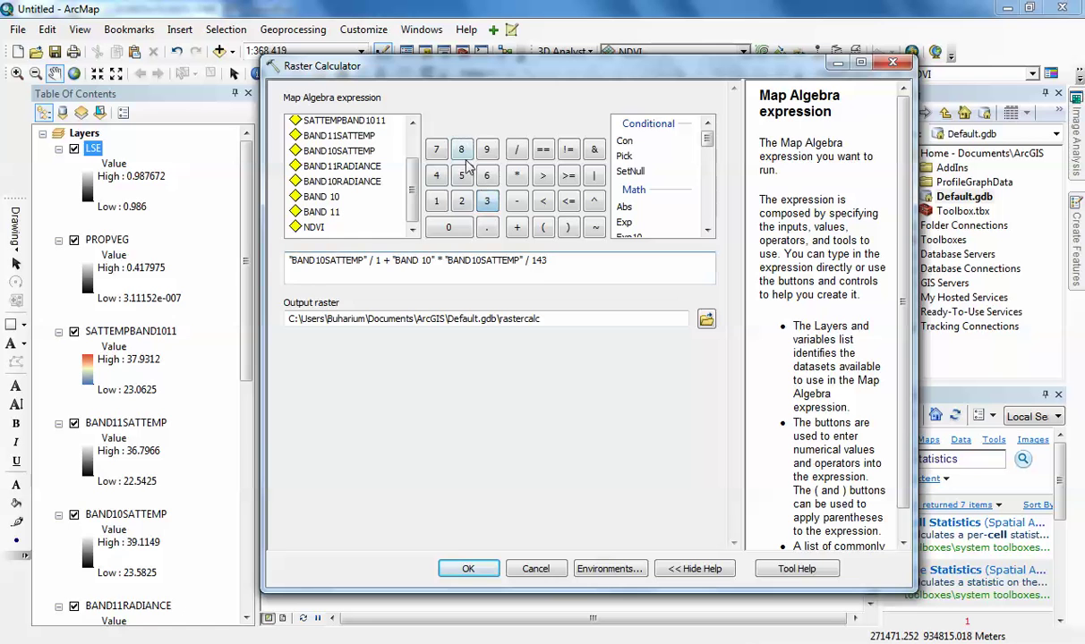
pyautogui.click(461, 150)
pyautogui.click(448, 227)
pyautogui.click(565, 228)
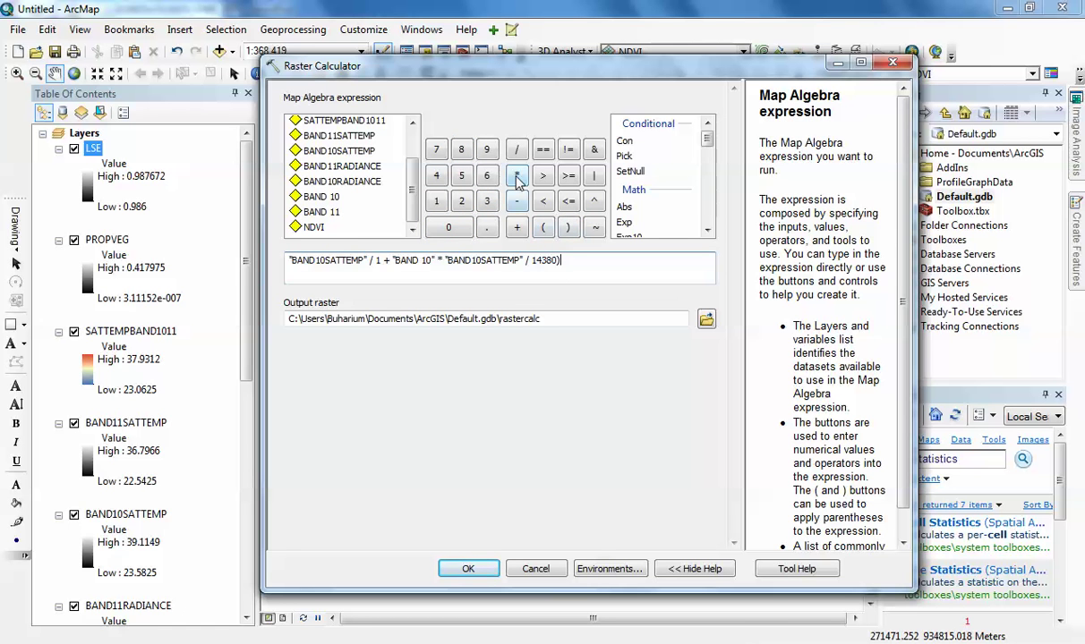
# Add Ln("LSE") and the opening bracket before "BAND10SATTEMP" / 14380.
pyautogui.moveTo(708, 140); pyautogui.dragTo(707, 160)
pyautogui.doubleClick(624, 145)
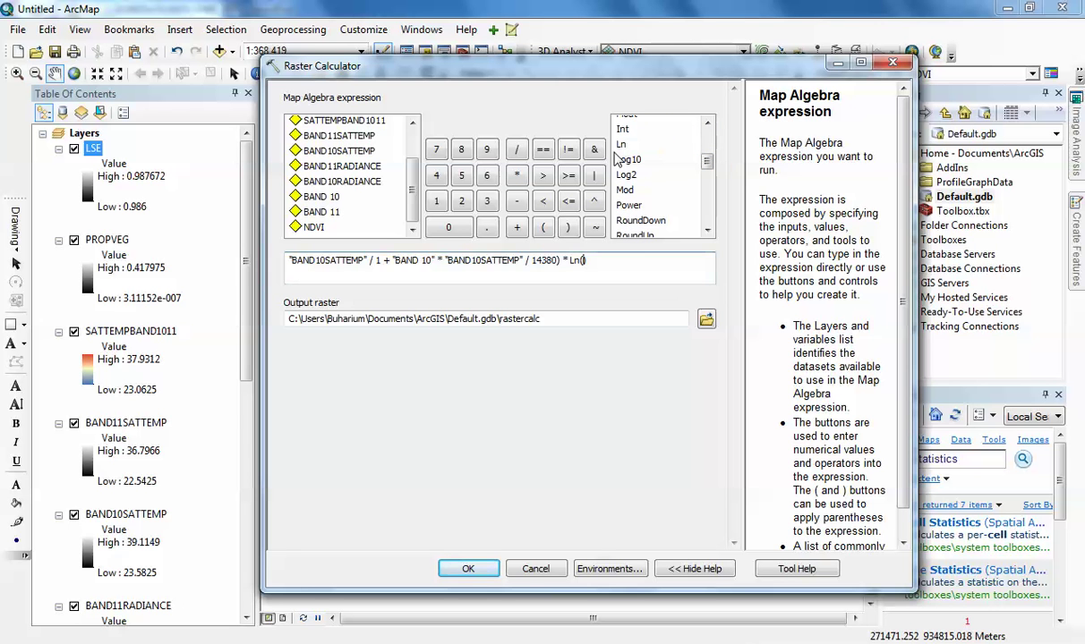
pyautogui.scroll(2, 391, 179)
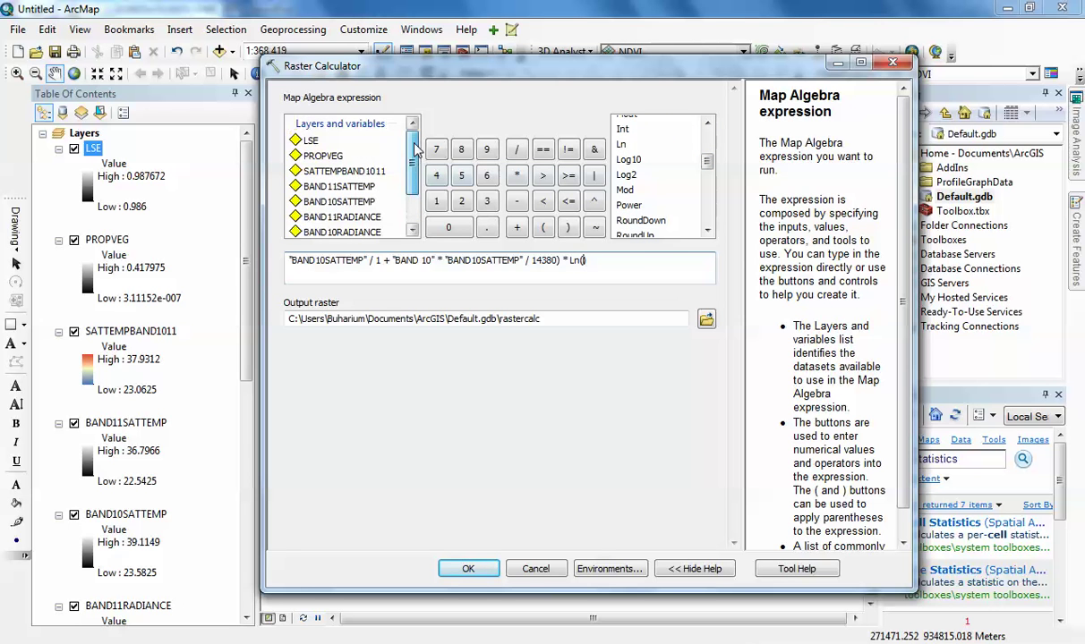
pyautogui.doubleClick(308, 142)
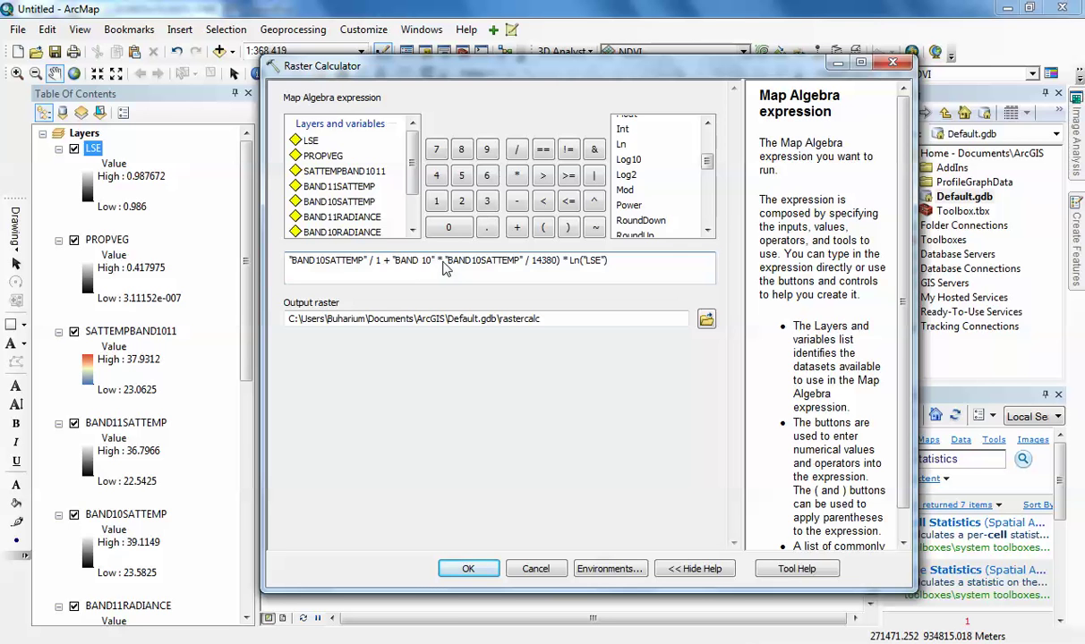
pyautogui.click(543, 228)
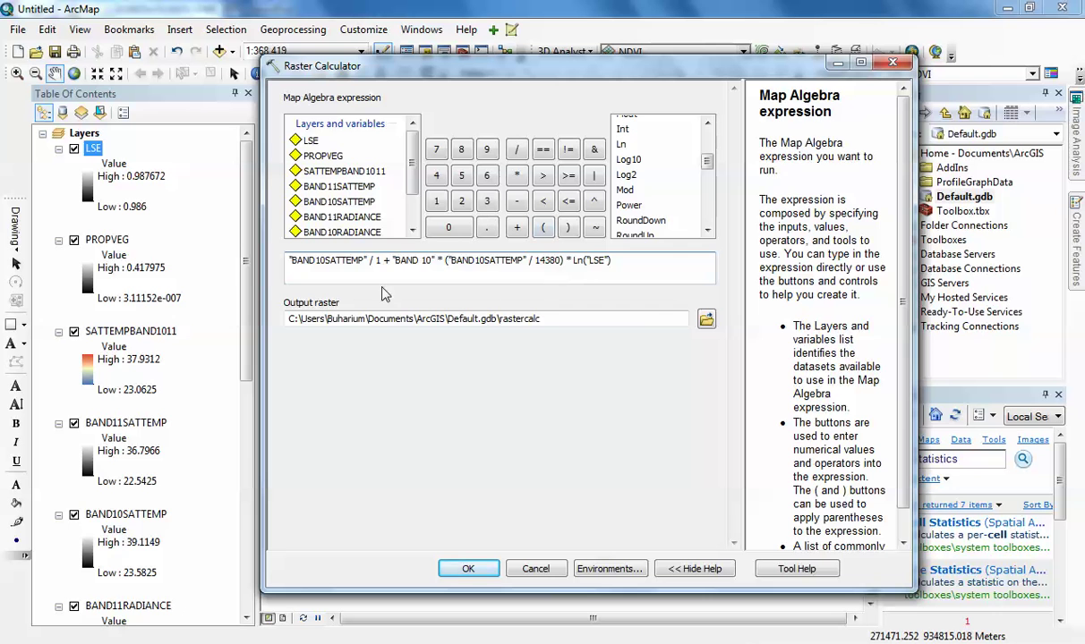
# Rename the output raster from rastercalc to BAND10LST.
pyautogui.moveTo(549, 330); pyautogui.dragTo(501, 329)
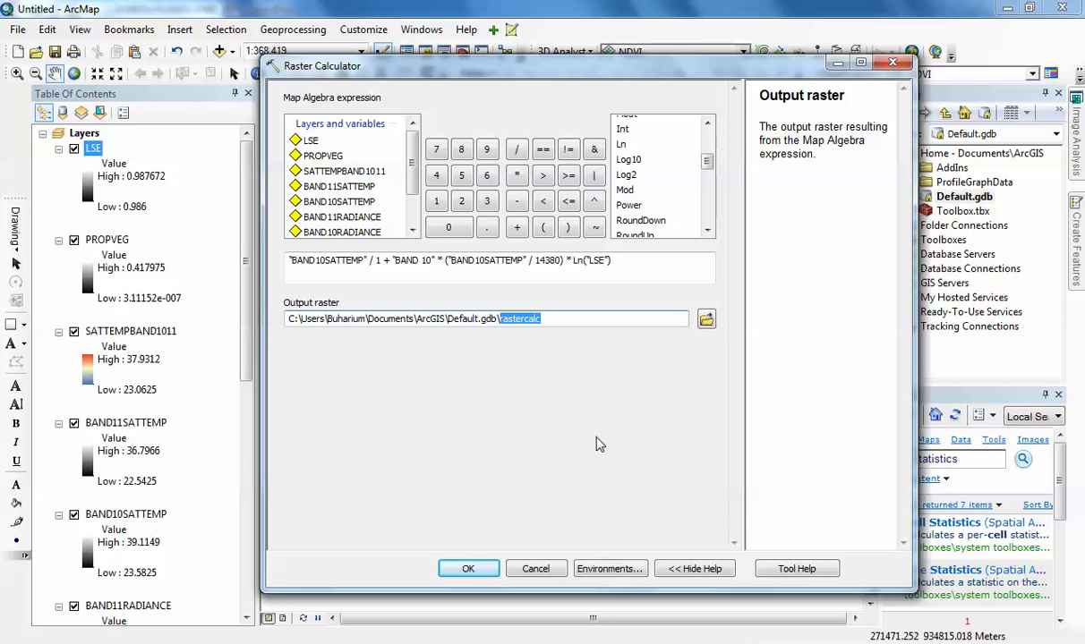
pyautogui.write('BAND10LST')
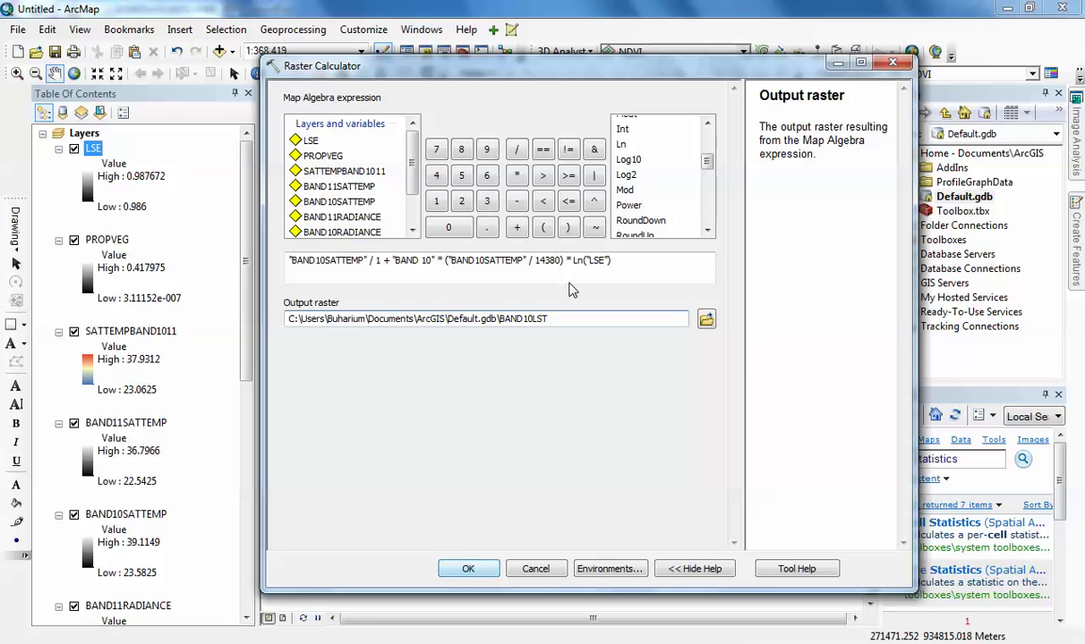
pyautogui.click(596, 379)
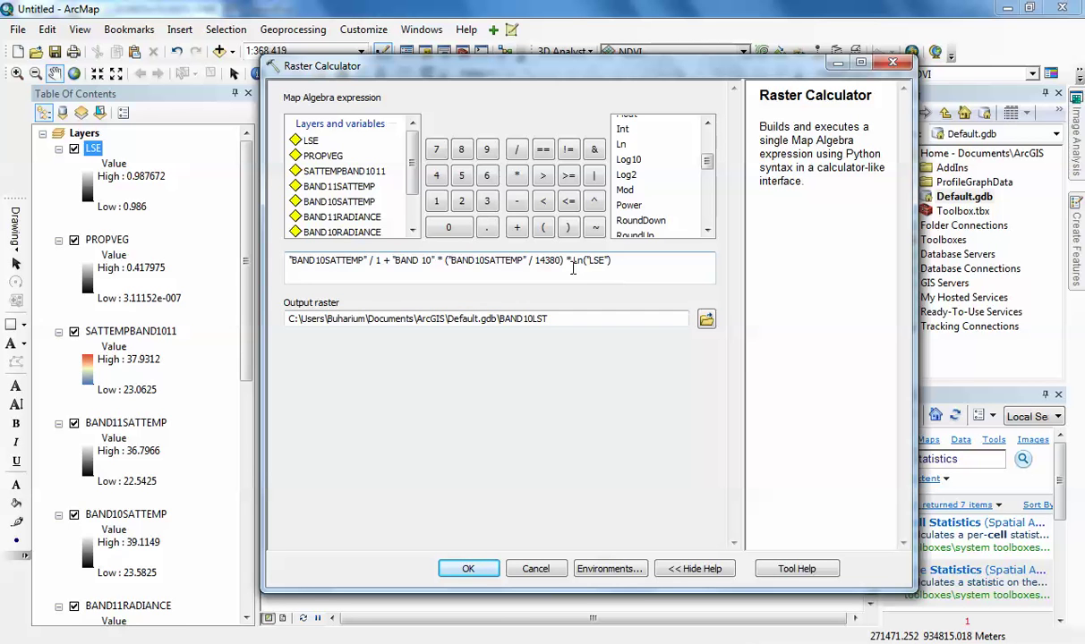
# Run the calculation to create BAND10LST, then return to the Word formula notes.
pyautogui.click(456, 568)
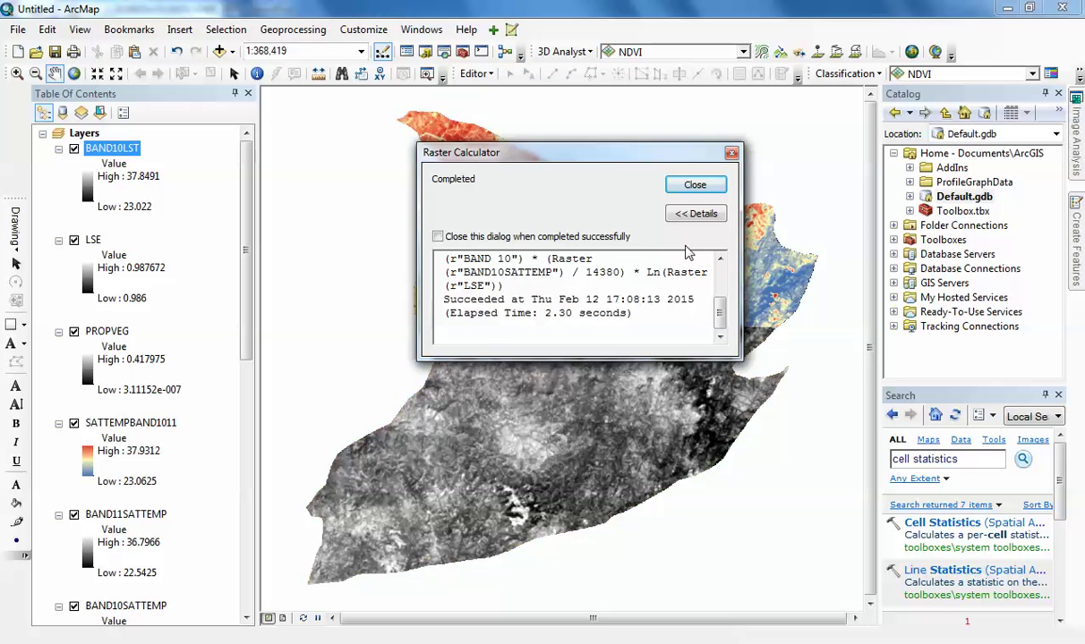
pyautogui.click(696, 186)
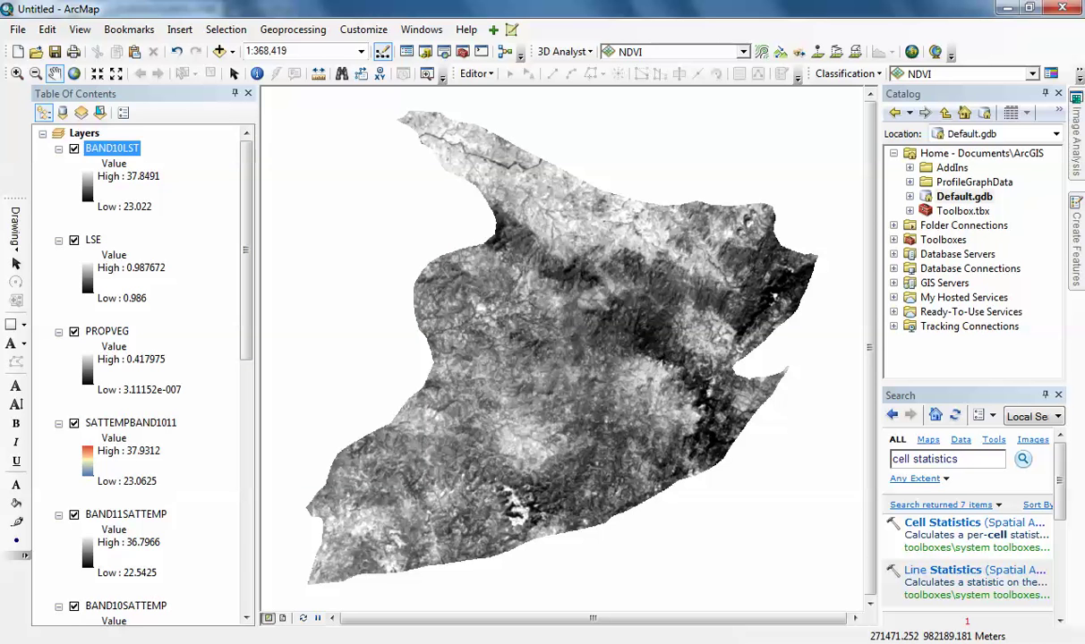
pyautogui.hotkey('alt', 'Tab')
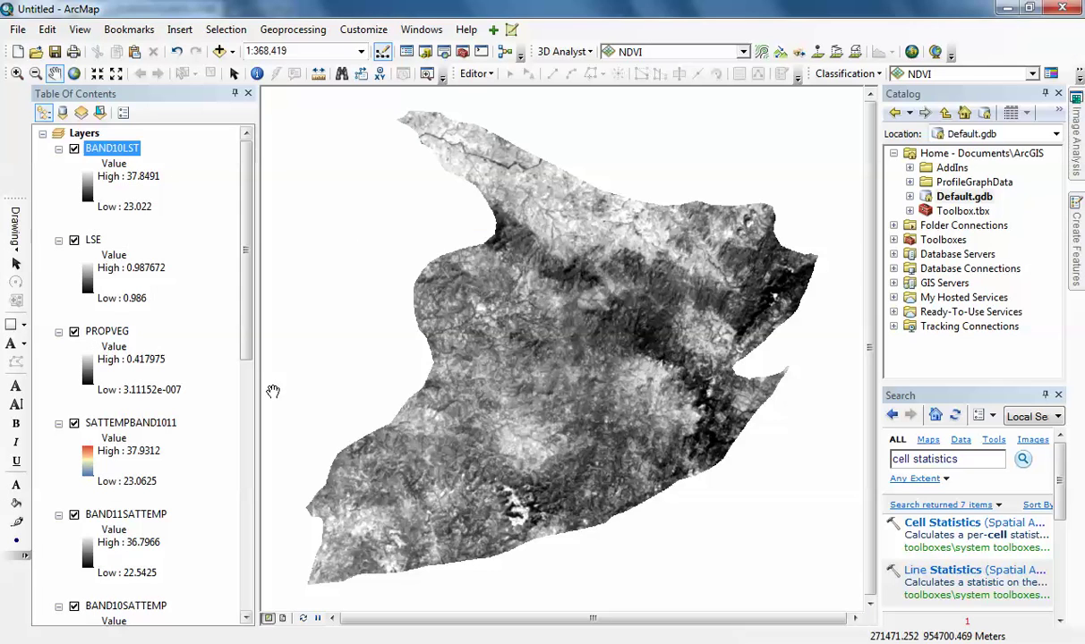
# Symbolise BAND10LST with the red-to-blue colour ramp, then bring up the WordPad metadata file.
pyautogui.hotkey('alt', 'Tab')
pyautogui.doubleClick(113, 150)
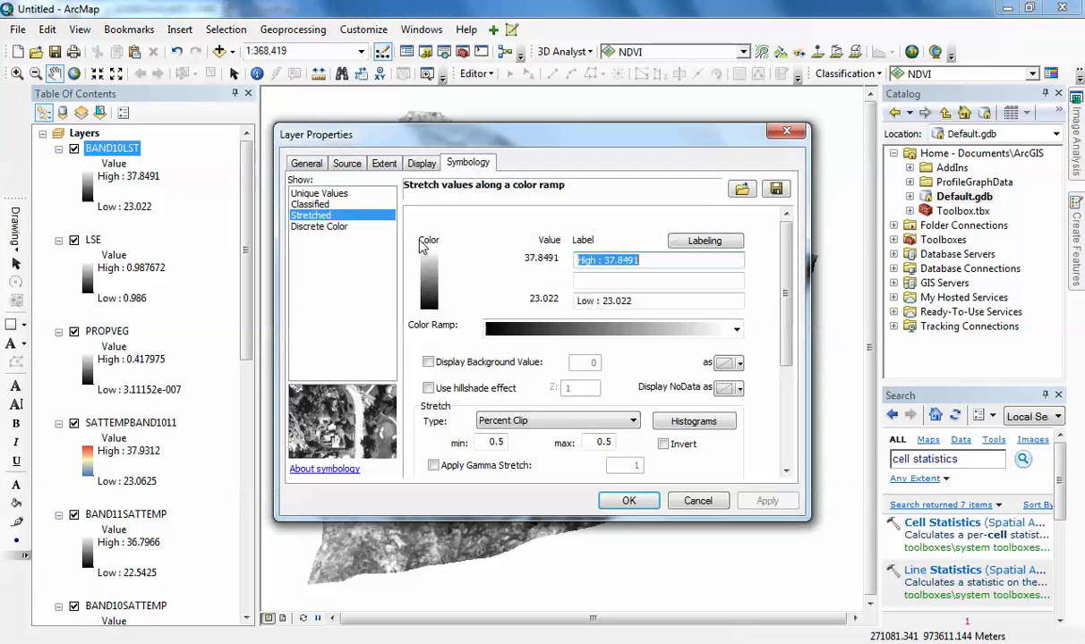
pyautogui.click(559, 325)
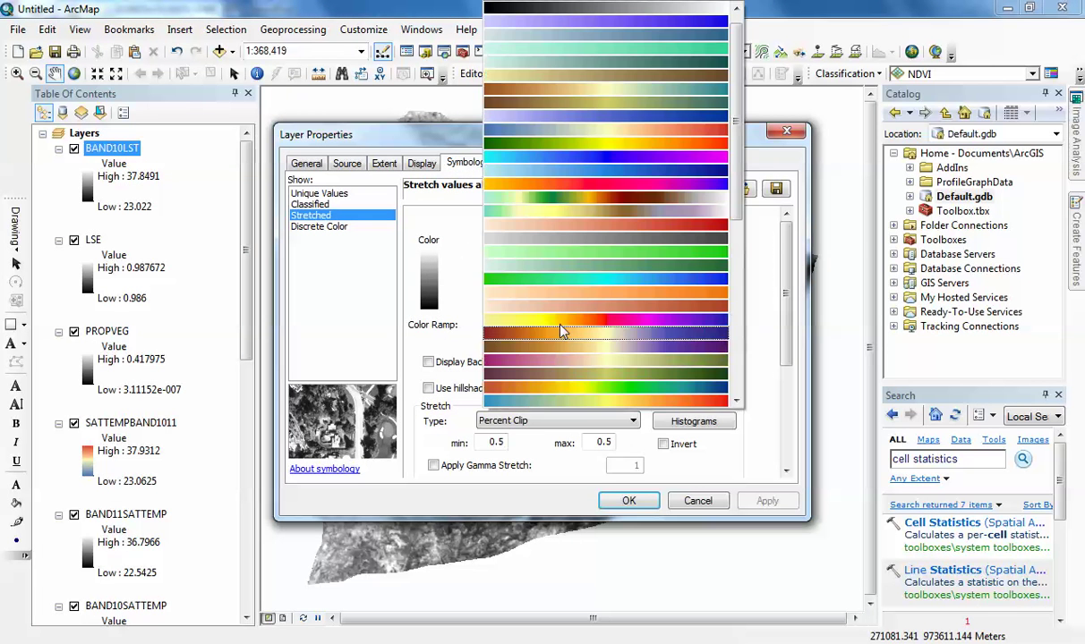
pyautogui.click(584, 133)
pyautogui.click(629, 500)
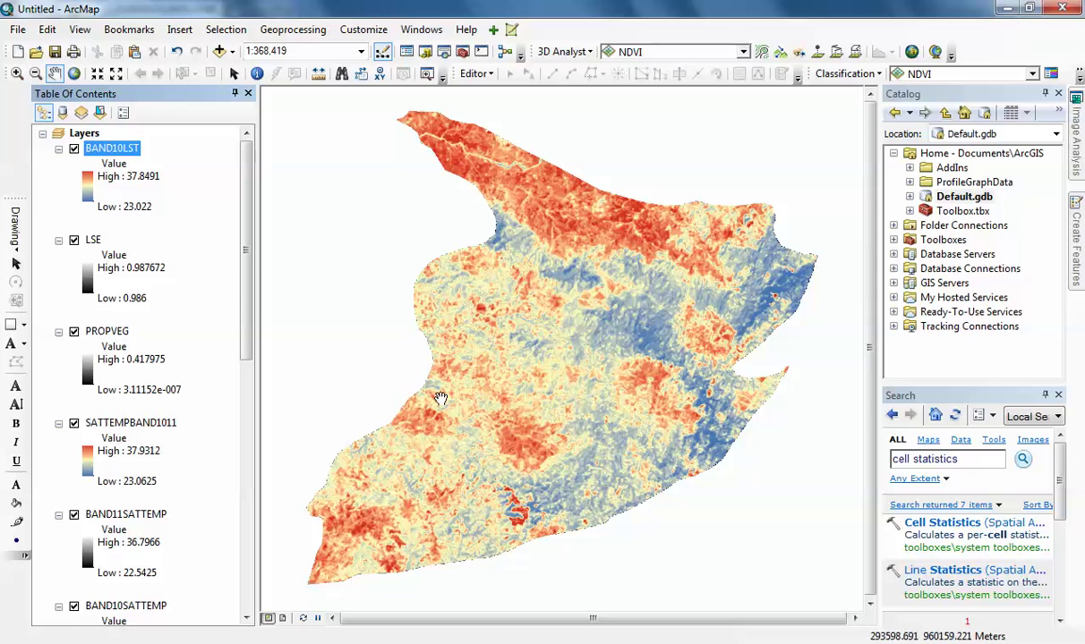
pyautogui.hotkey('alt', 'Tab')
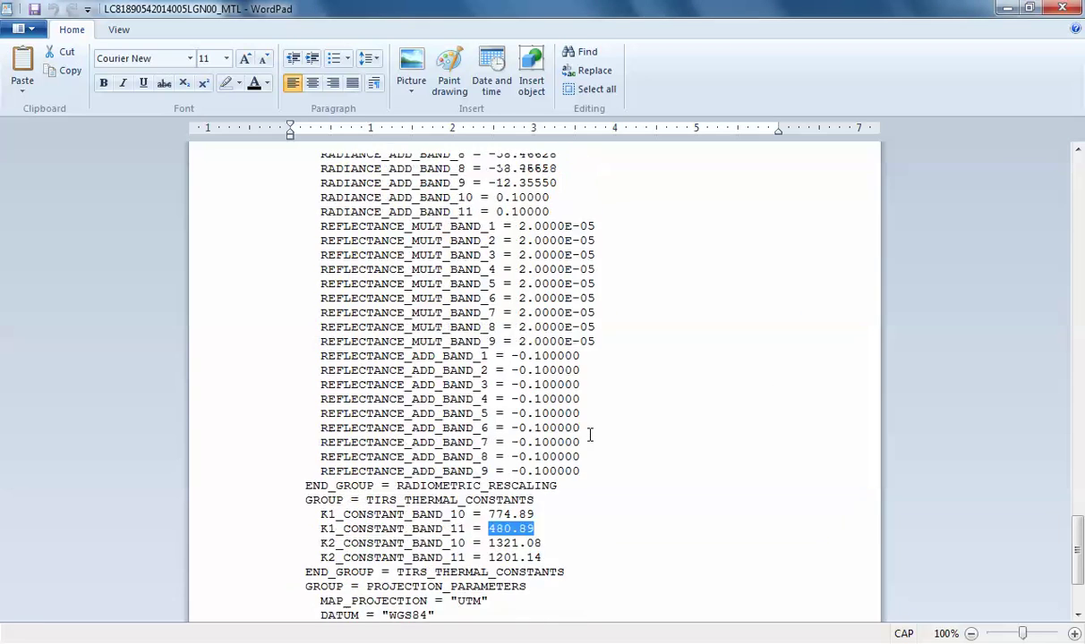
pyautogui.scroll(20, 590, 436)
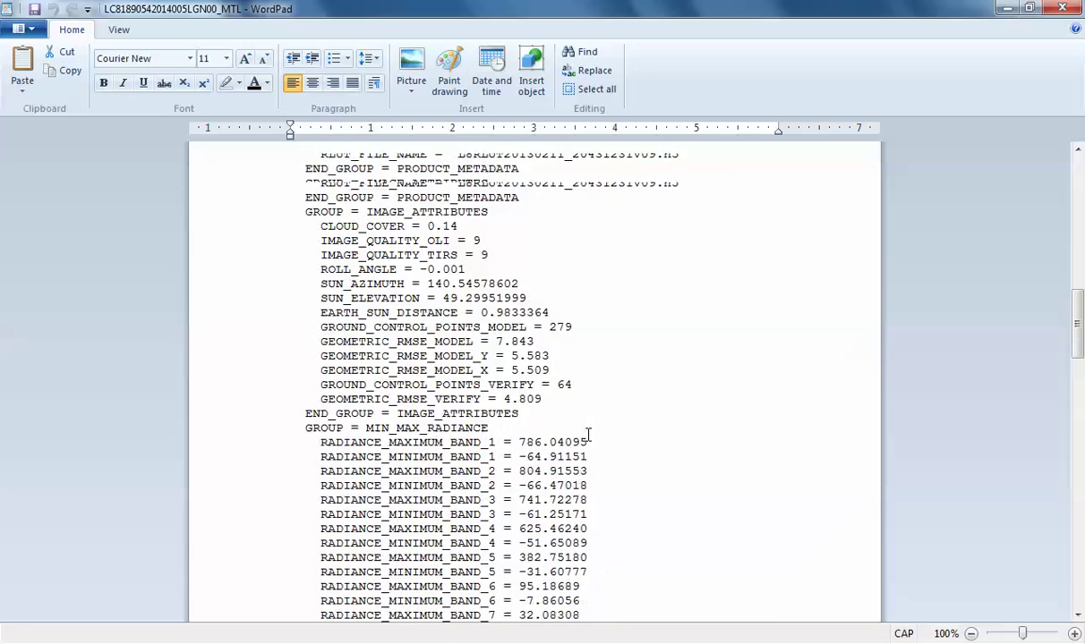
pyautogui.scroll(6, 590, 438)
pyautogui.scroll(-2, 590, 436)
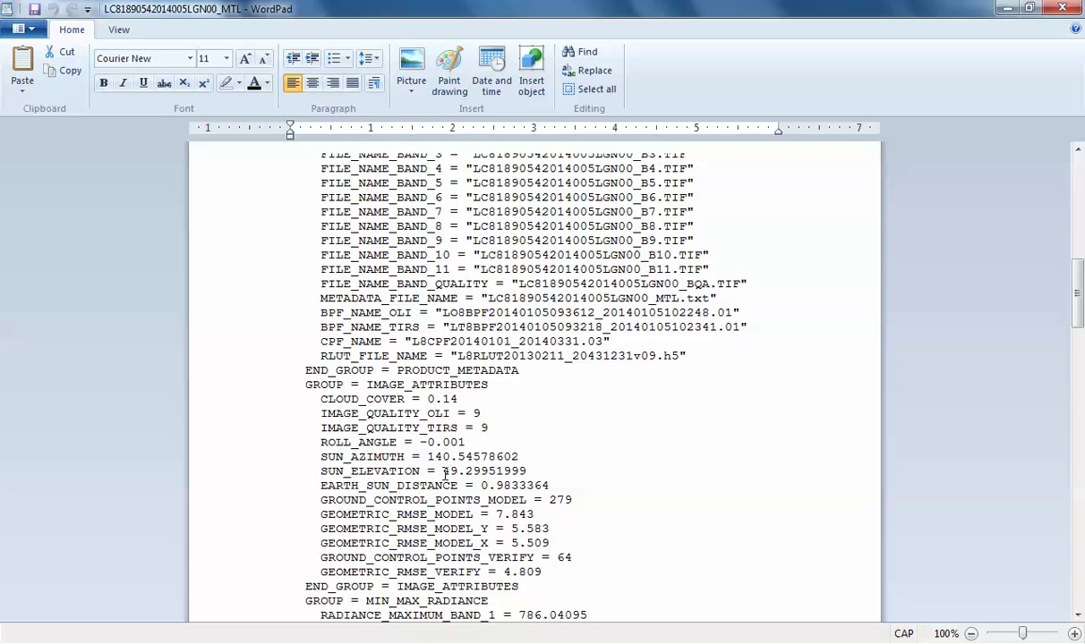
pyautogui.moveTo(442, 473); pyautogui.dragTo(475, 477)
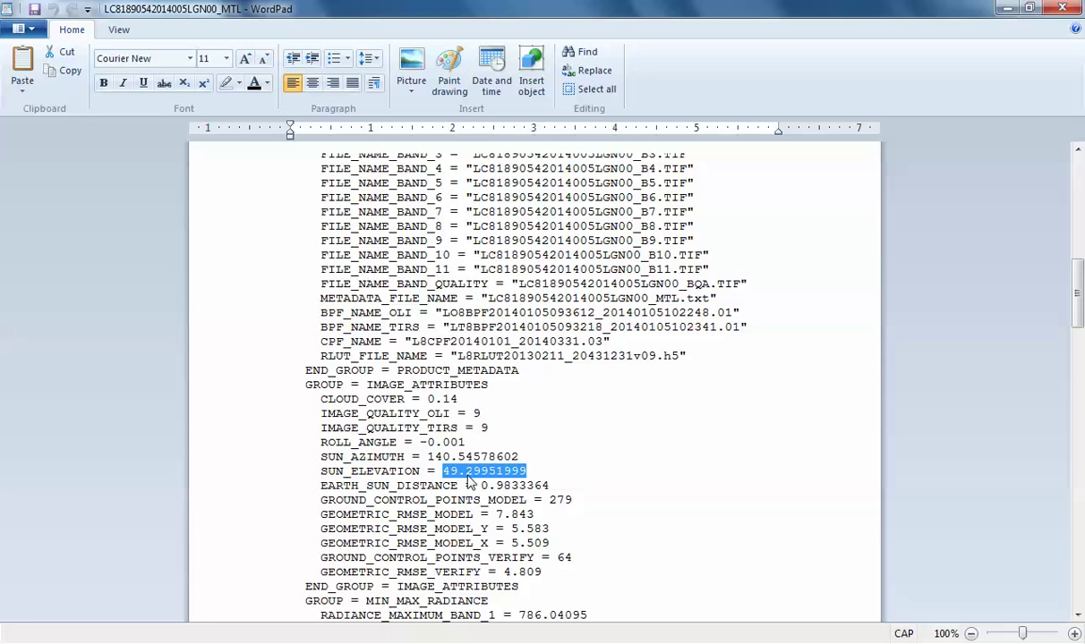
pyautogui.click(471, 472)
pyautogui.doubleClick(472, 473)
pyautogui.scroll(7, 469, 495)
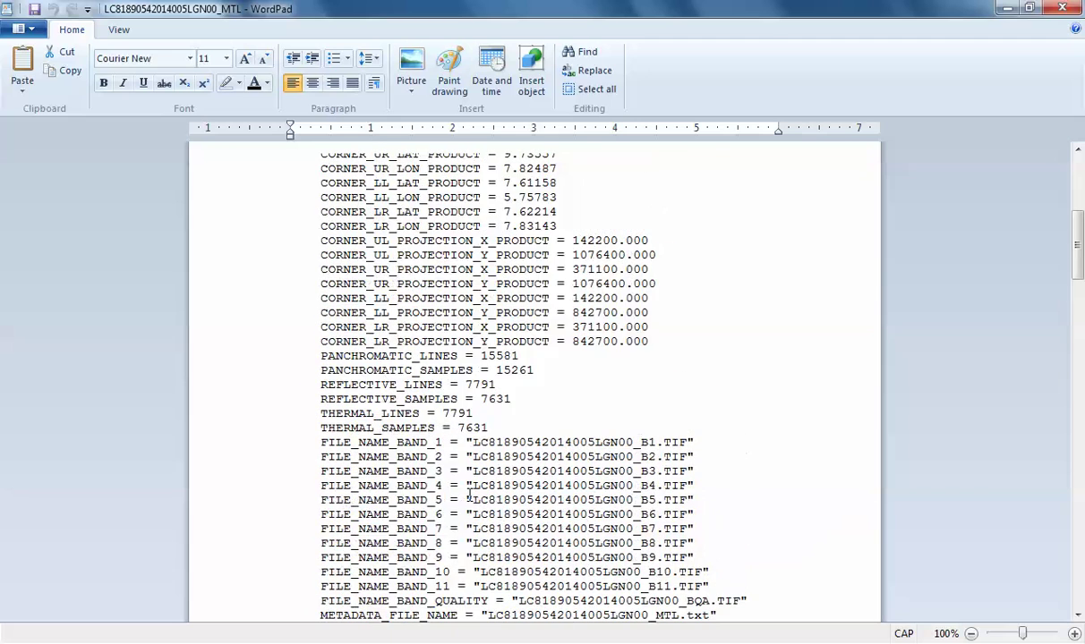
pyautogui.scroll(4, 469, 495)
pyautogui.scroll(4, 468, 502)
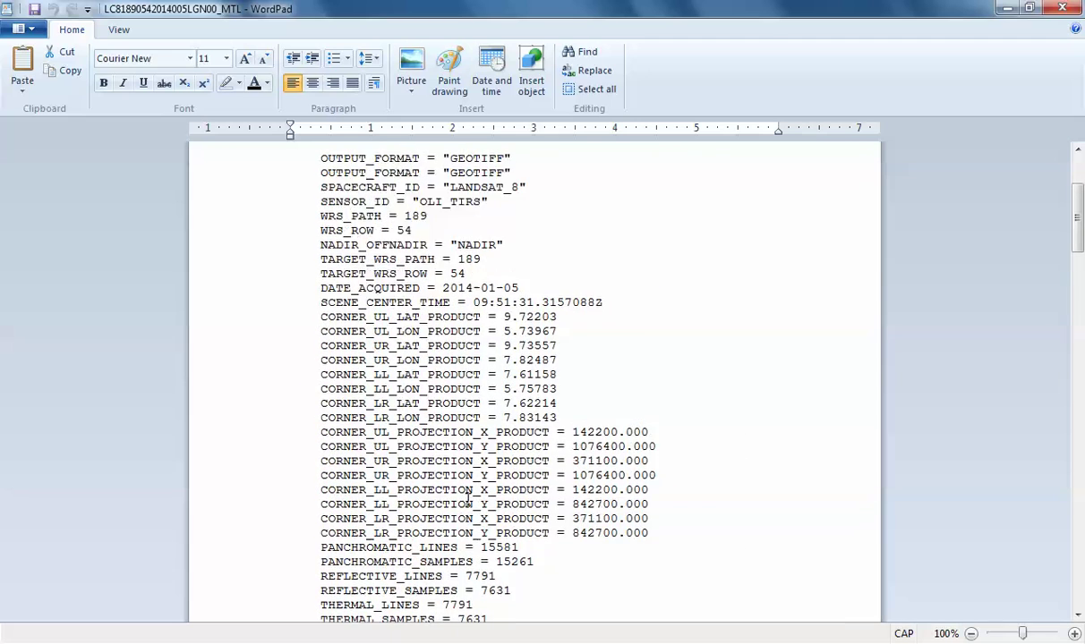